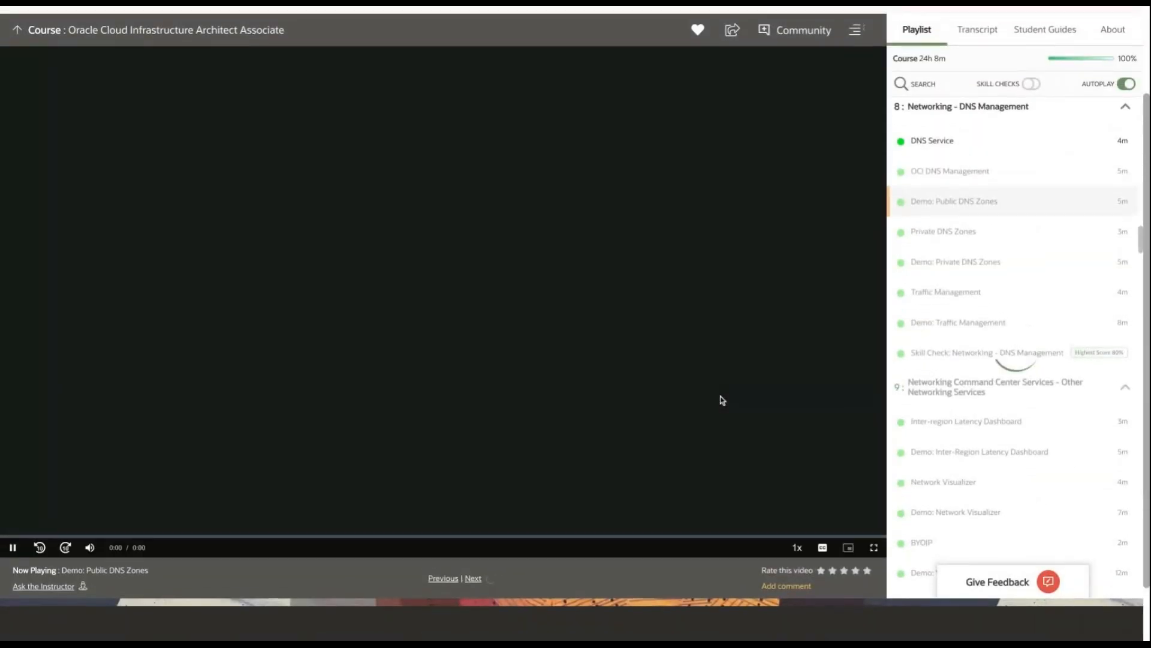
Show the Public DNS Zones demo video in full screen.
{"action": "left_click", "coordinate": [799, 546]}
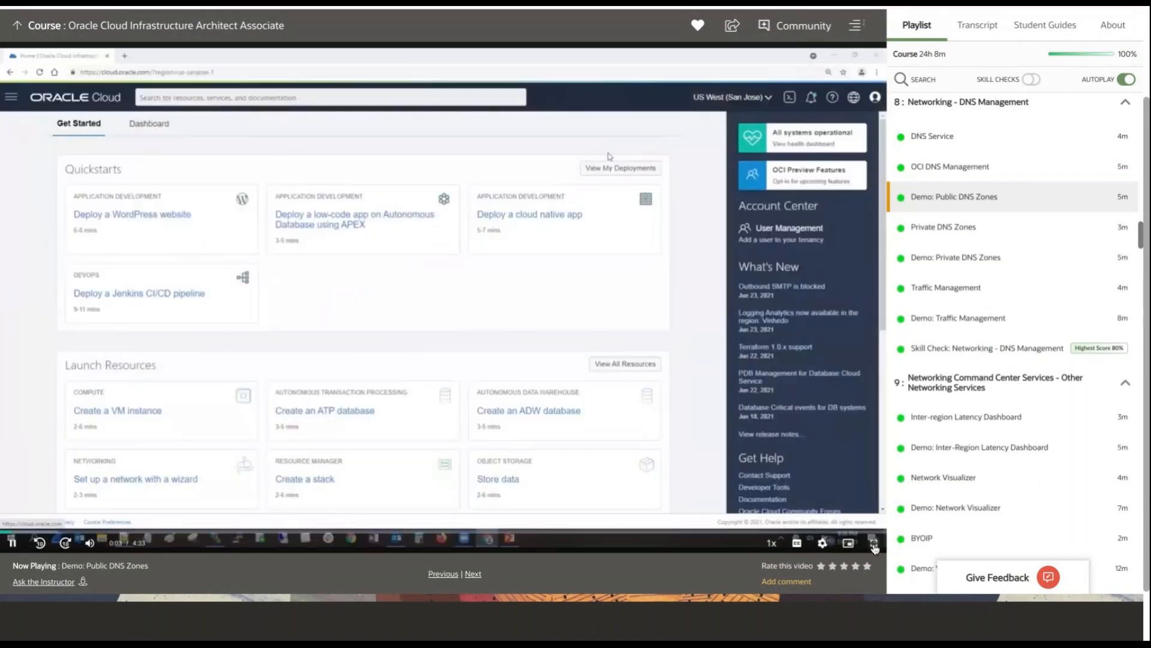
{"action": "left_click", "coordinate": [874, 543]}
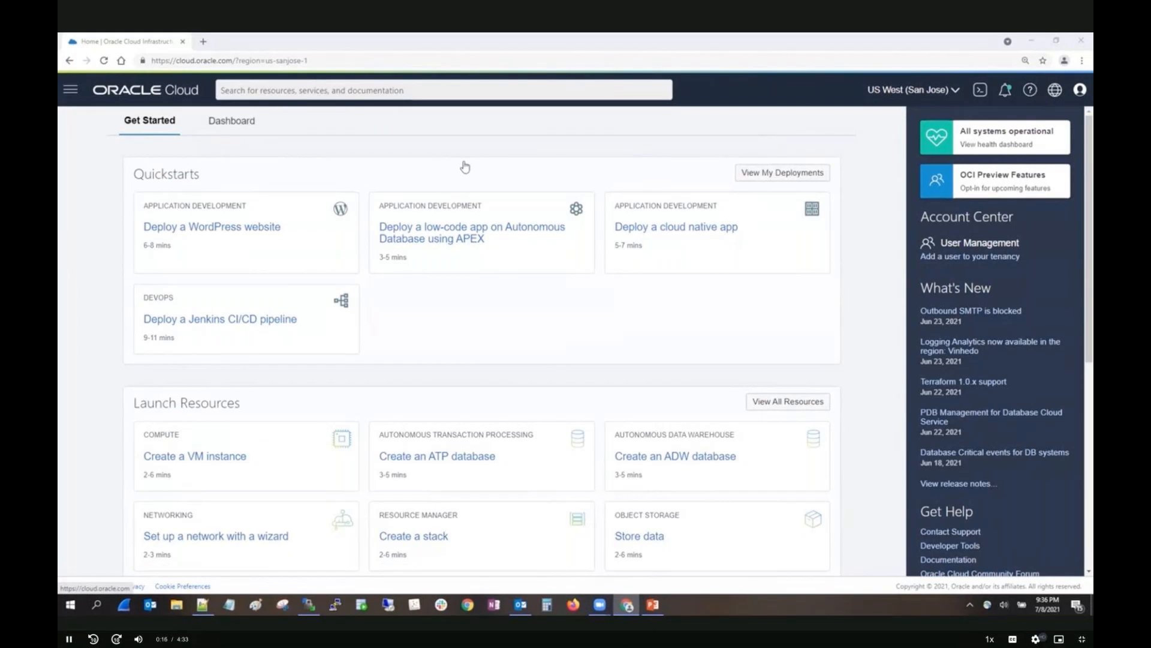
Open the details of the ocicert compute instance and copy its public IP address.
{"action": "left_click", "coordinate": [71, 90]}
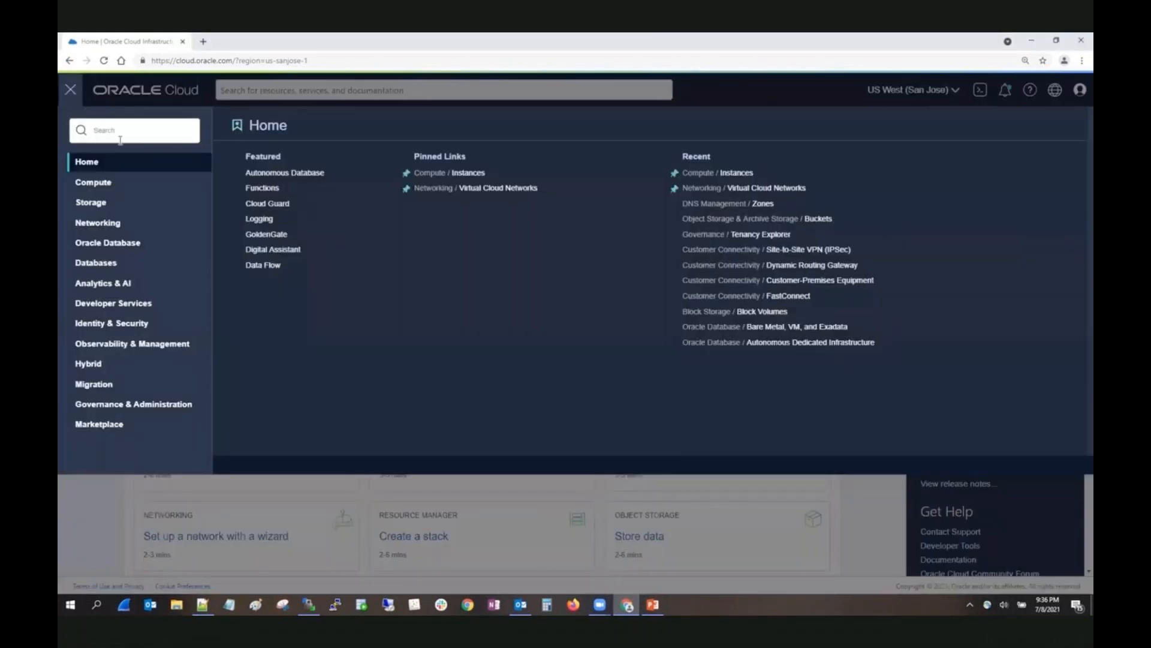
{"action": "left_click", "coordinate": [93, 182]}
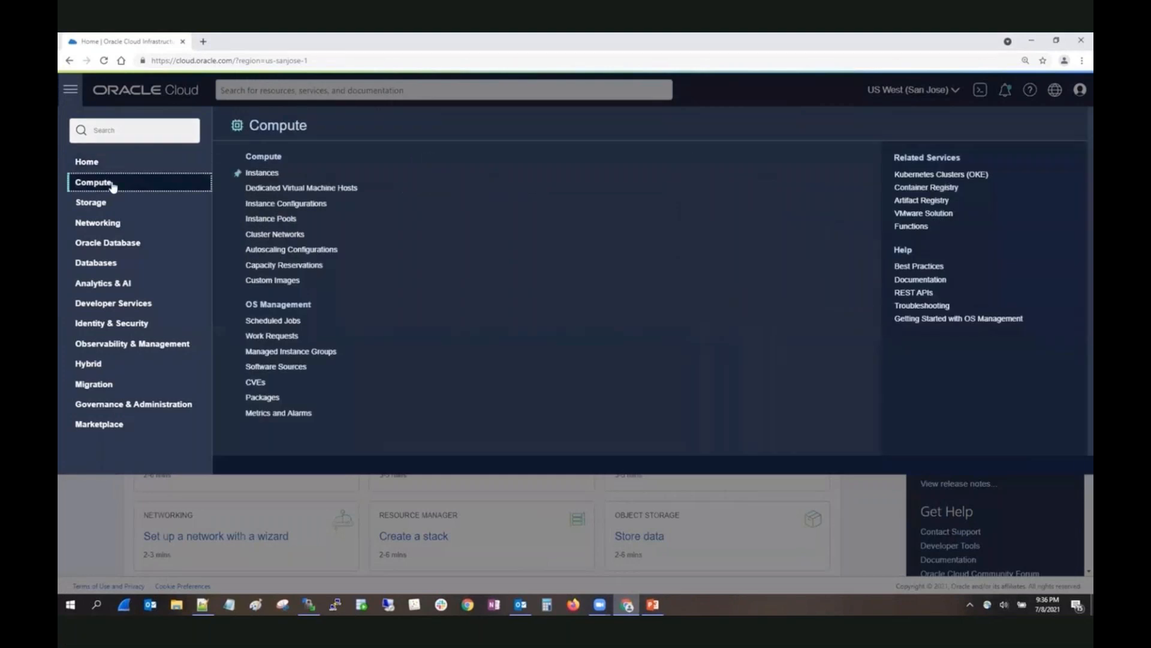
{"action": "left_click", "coordinate": [261, 173]}
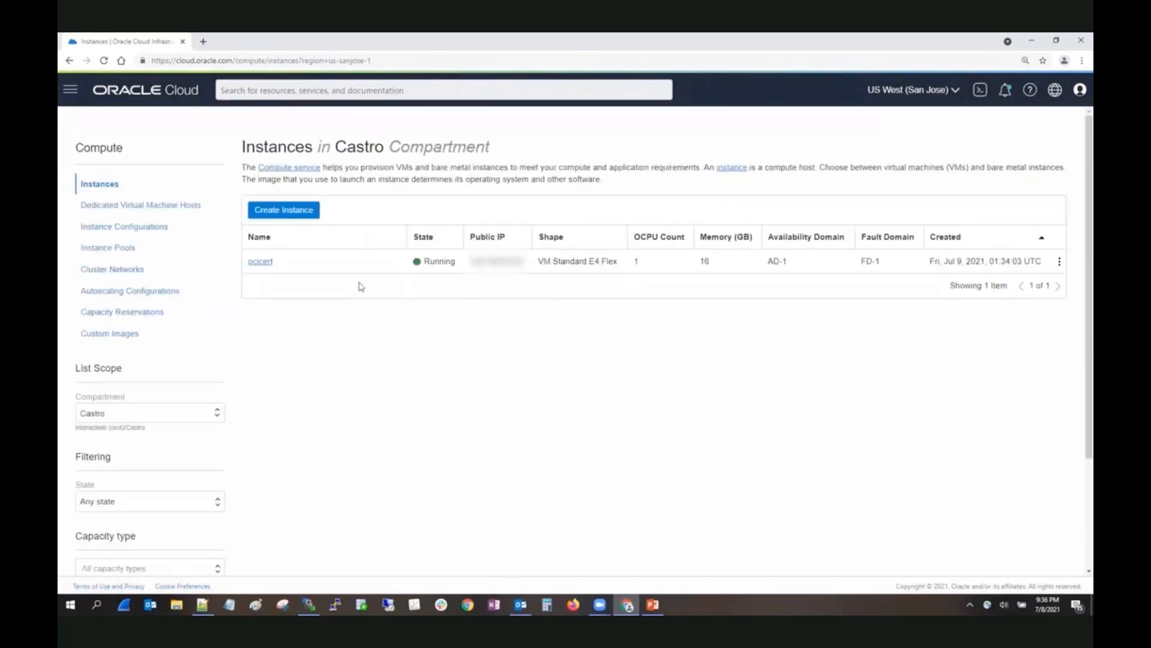
{"action": "left_click", "coordinate": [261, 264]}
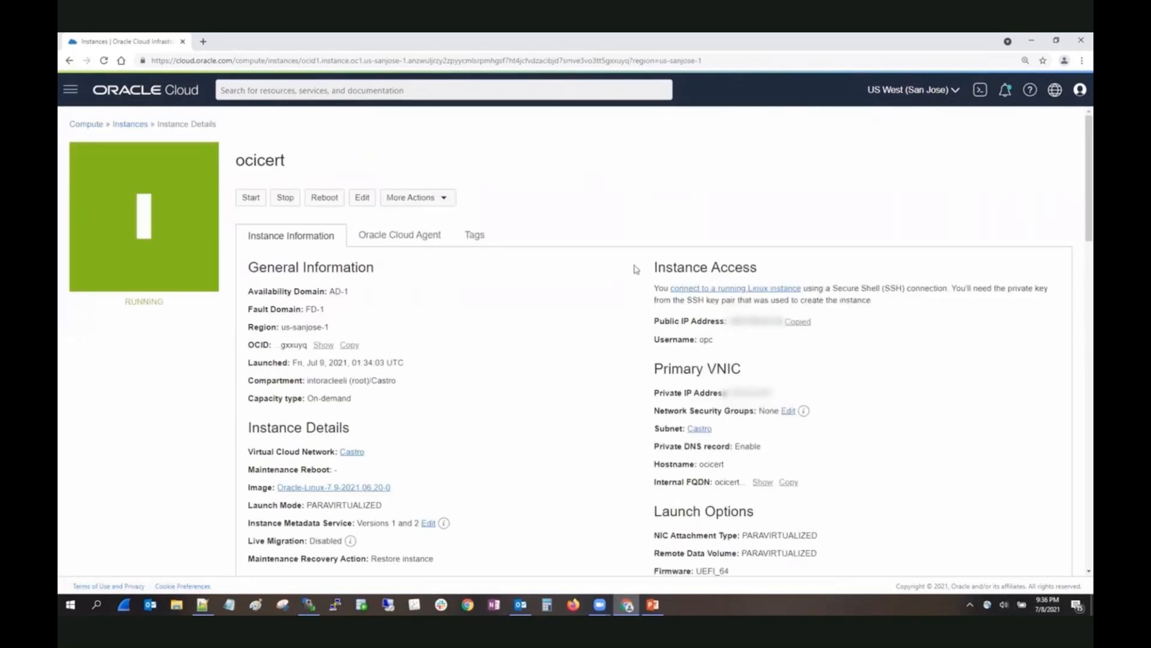
Load the instance's public IP address in a new browser tab and select the IP address in the URL.
{"action": "left_click", "coordinate": [204, 42]}
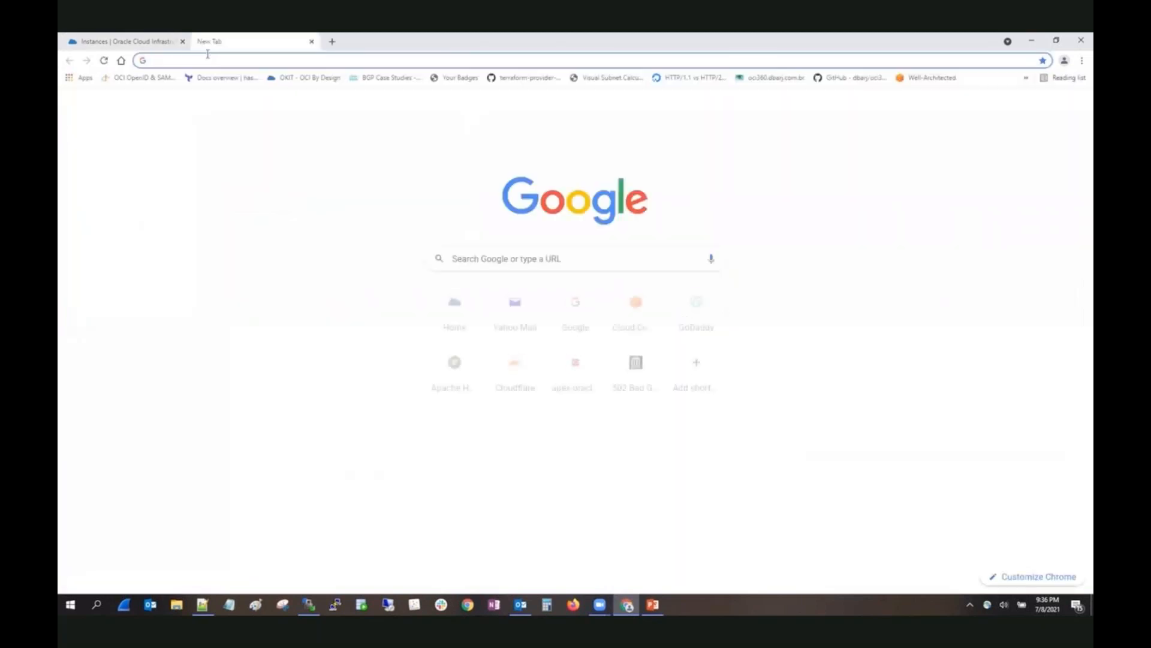
{"action": "left_click", "coordinate": [207, 56]}
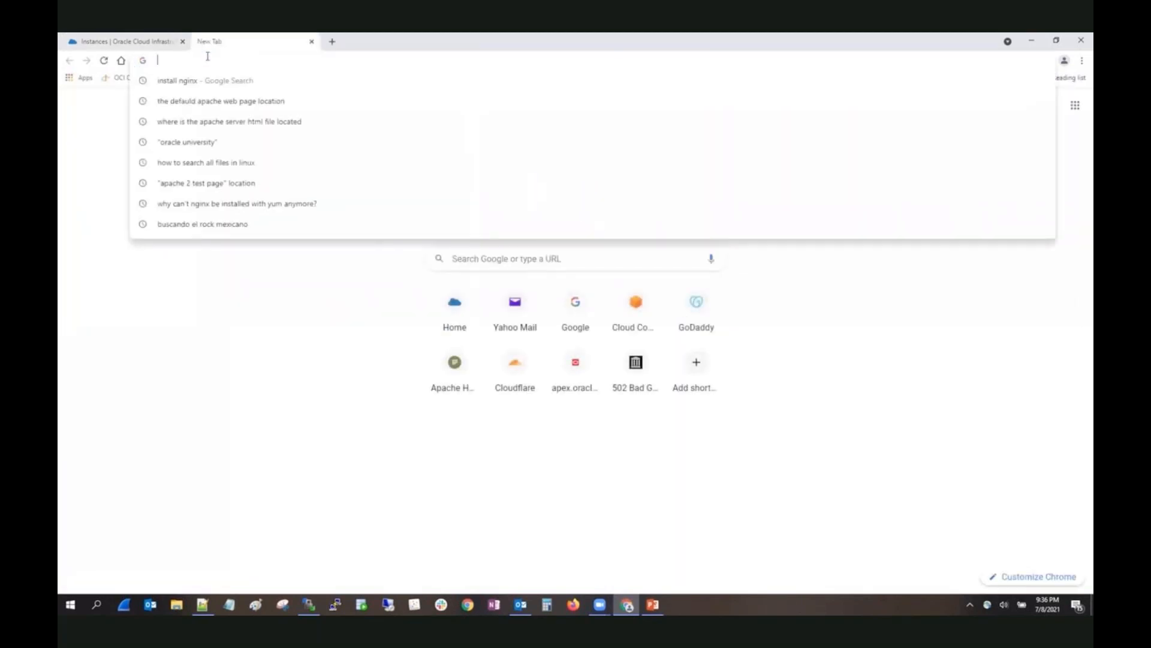
{"action": "key", "text": "ctrl+v"}
{"action": "key", "text": "Return"}
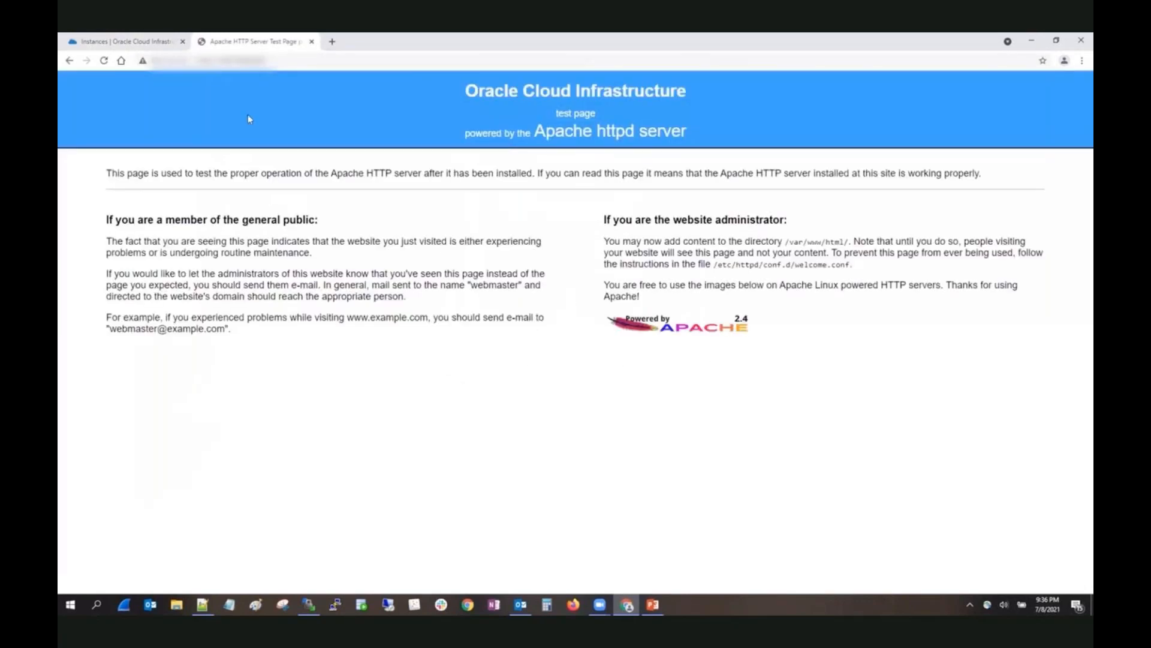
{"action": "left_click", "coordinate": [277, 62]}
{"action": "left_click_drag", "start_coordinate": [265, 61], "coordinate": [219, 63]}
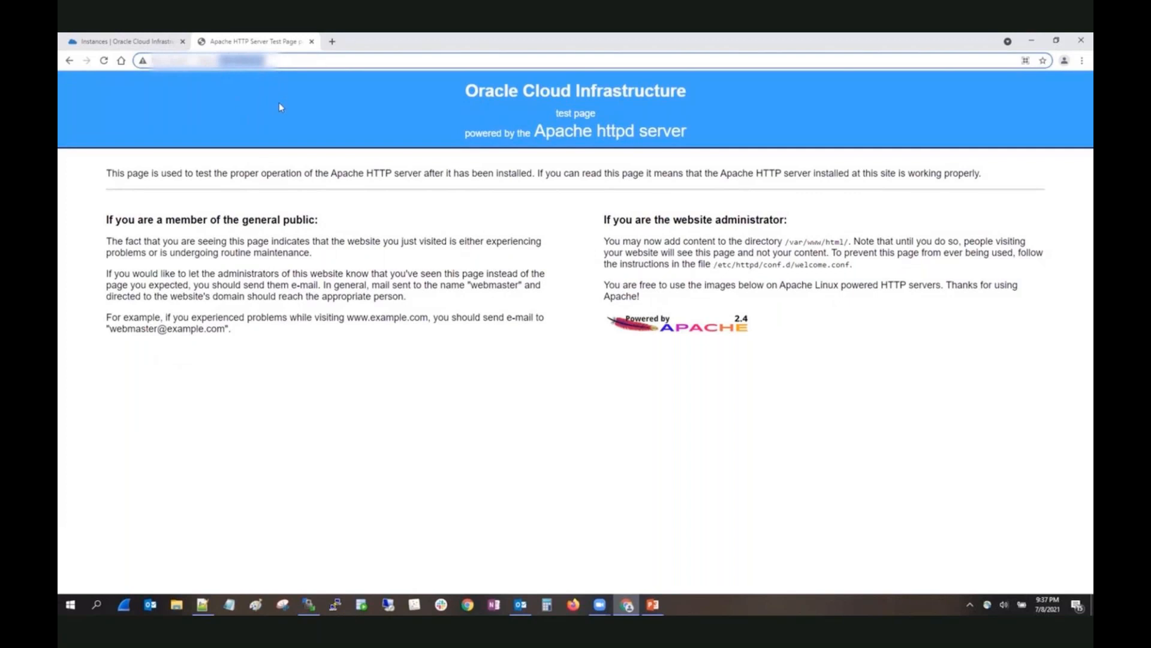
Return to the Oracle Cloud console and open the DNS Management zones list under Networking.
{"action": "left_click", "coordinate": [126, 43]}
{"action": "left_click", "coordinate": [70, 89]}
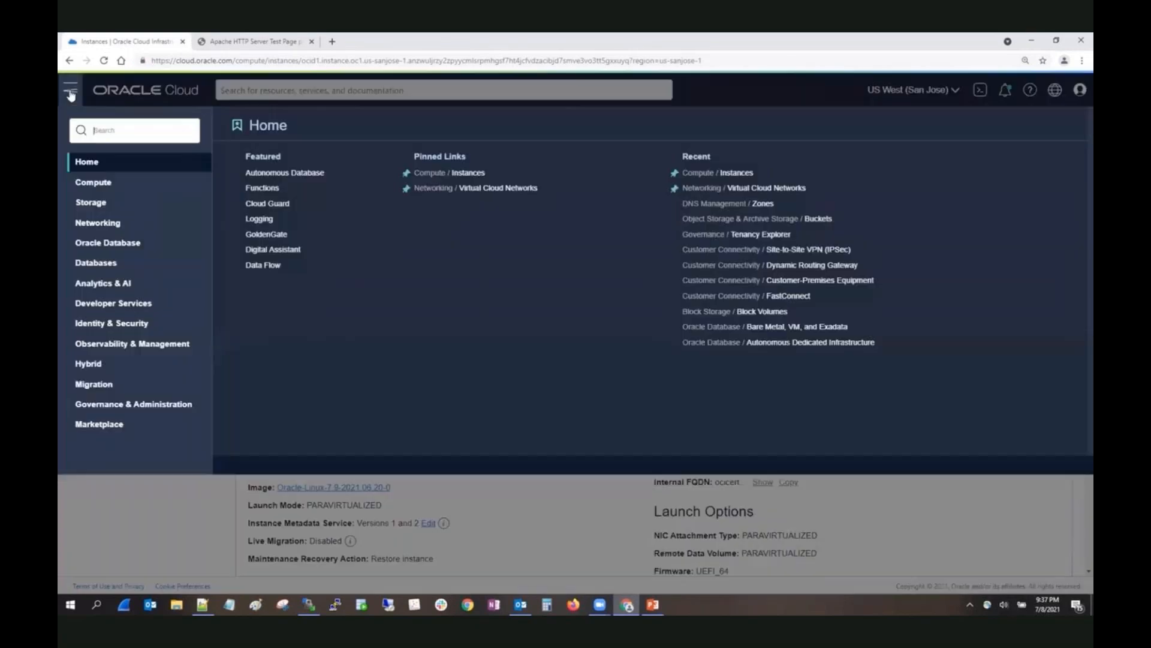
{"action": "left_click", "coordinate": [111, 231]}
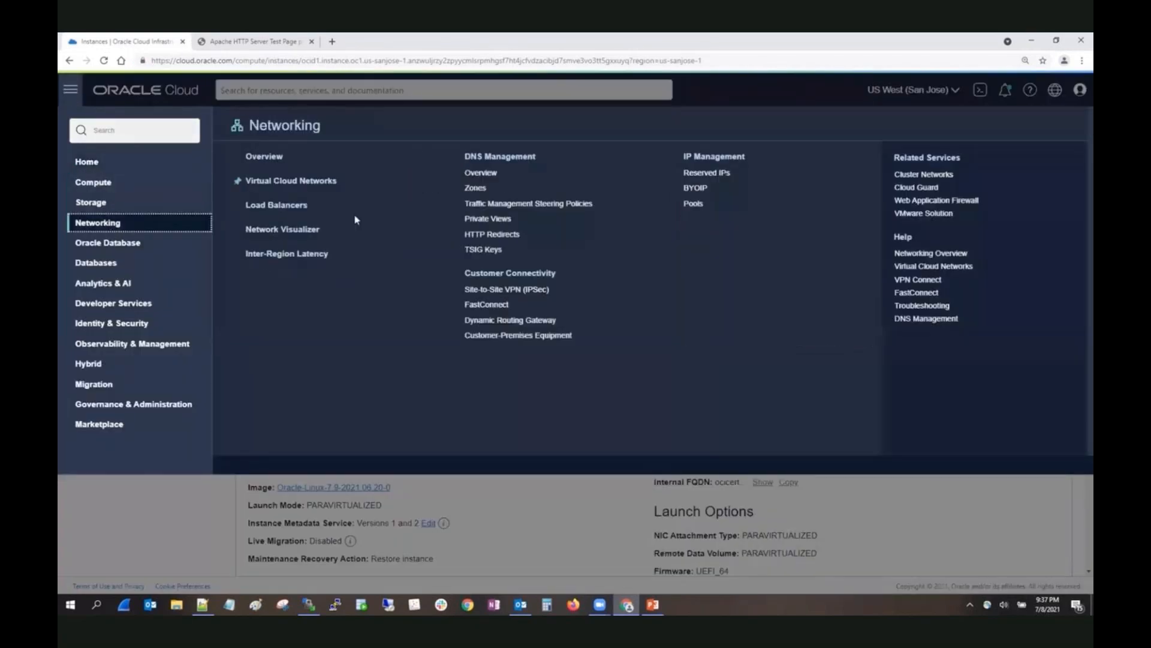
{"action": "left_click", "coordinate": [479, 188]}
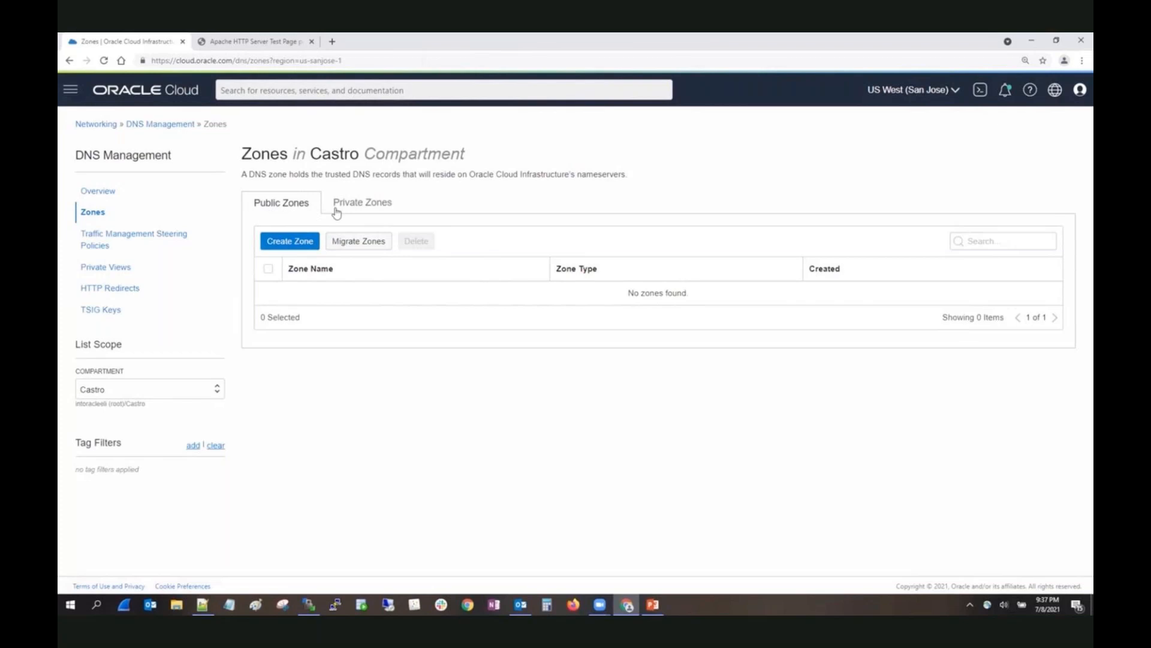
Create a primary public DNS zone named ocicert.me using the manual method.
{"action": "left_click", "coordinate": [299, 246]}
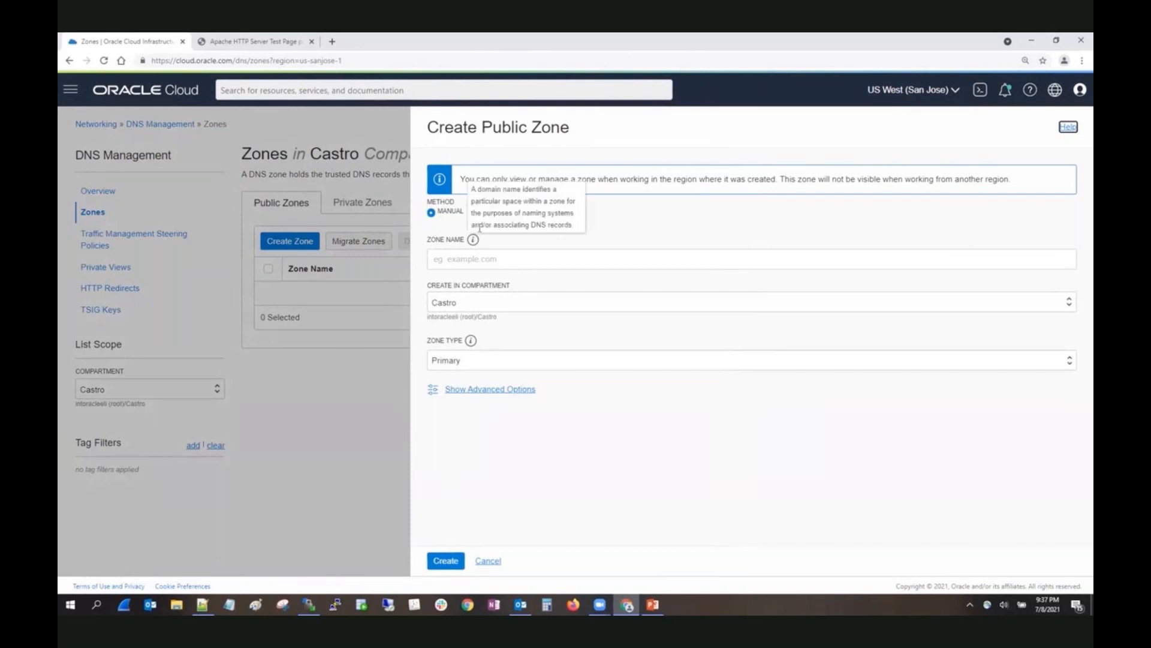
{"action": "left_click", "coordinate": [527, 261]}
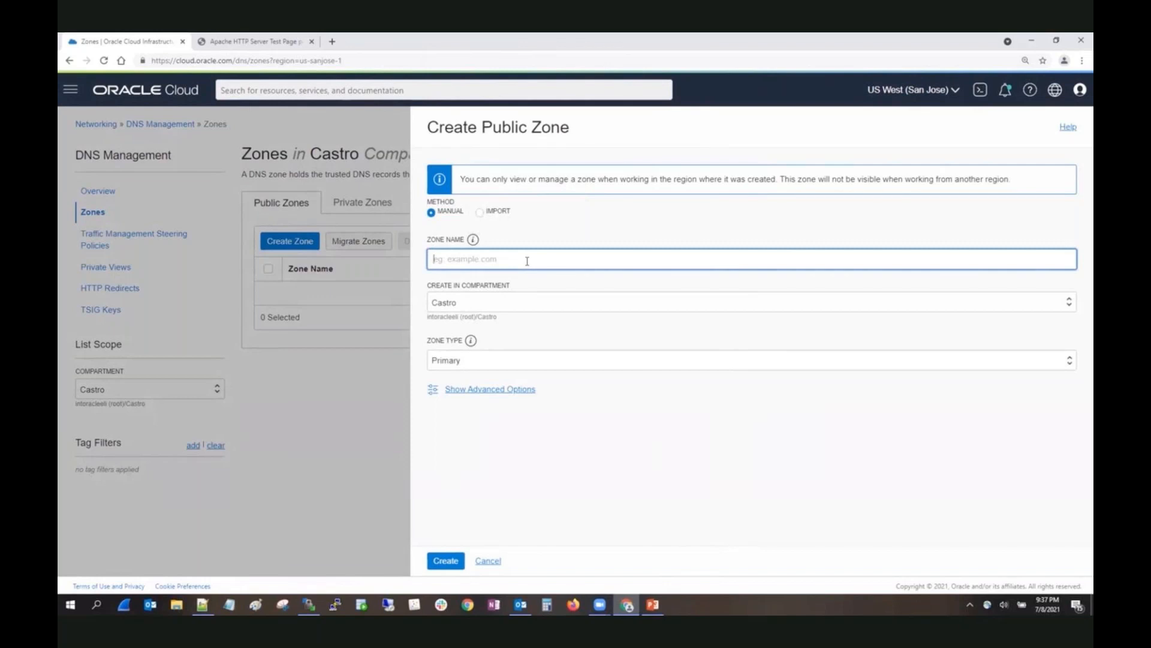
{"action": "type", "text": "o"}
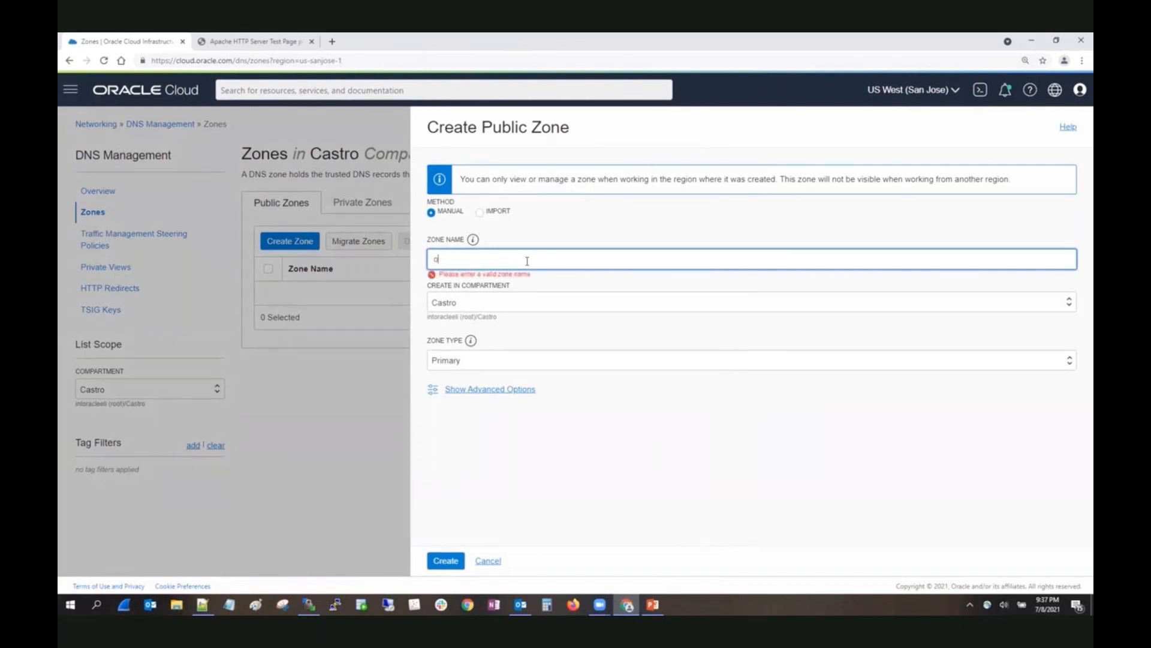
{"action": "type", "text": "ci"}
{"action": "type", "text": "cert.m"}
{"action": "type", "text": "x"}
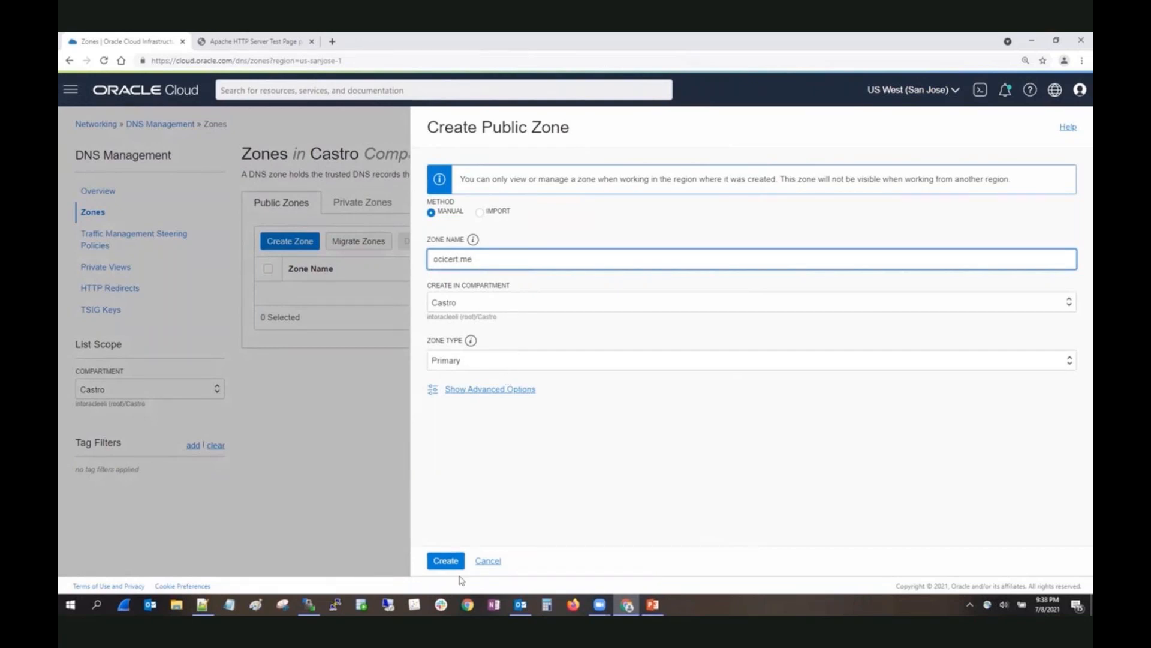
{"action": "left_click", "coordinate": [443, 562]}
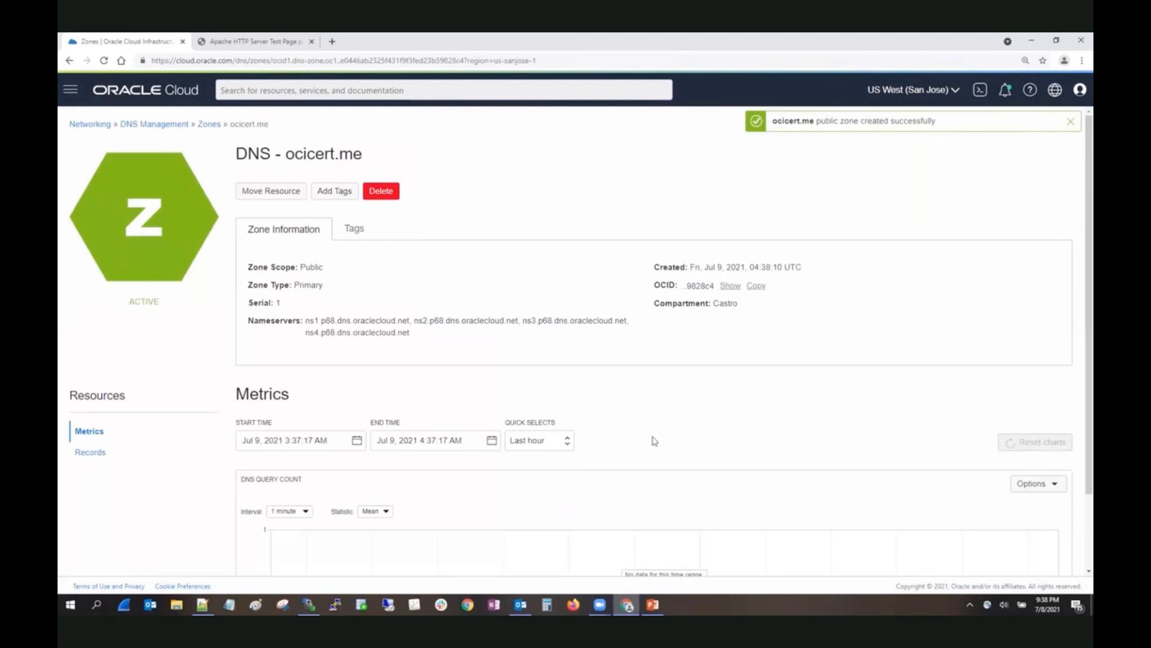
Start a new A - IPv4 Address record in the zone with the name www and a TTL of 30 seconds.
{"action": "left_click", "coordinate": [90, 452]}
{"action": "scroll", "coordinate": [650, 379], "scroll_direction": "down", "scroll_amount": 2}
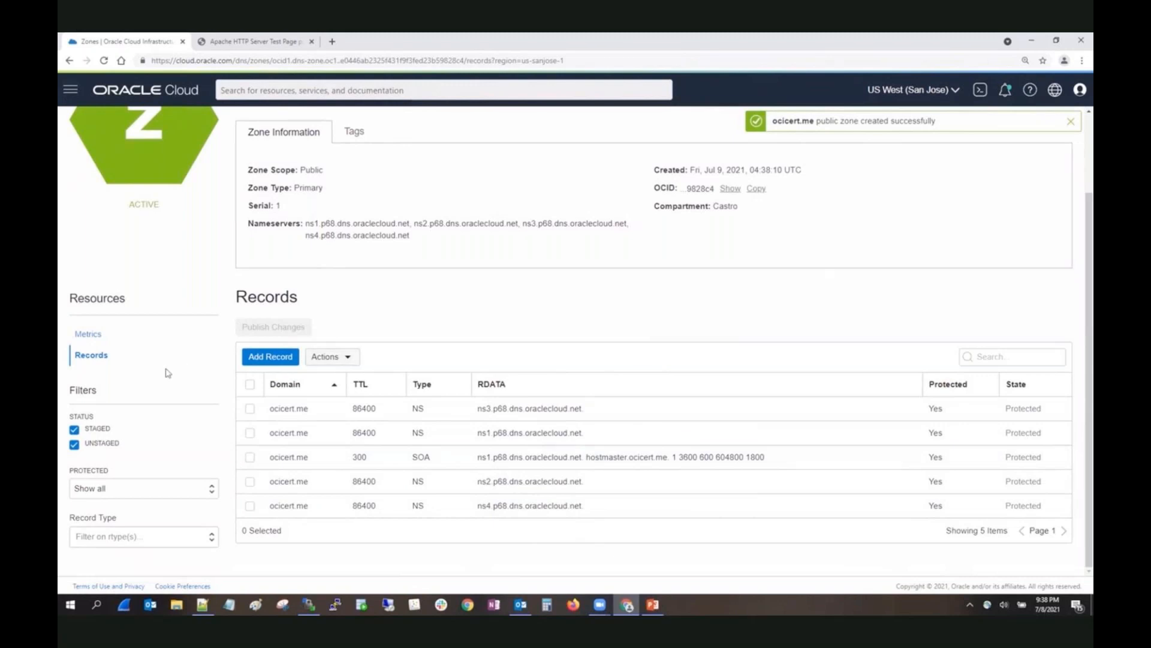
{"action": "left_click", "coordinate": [259, 357]}
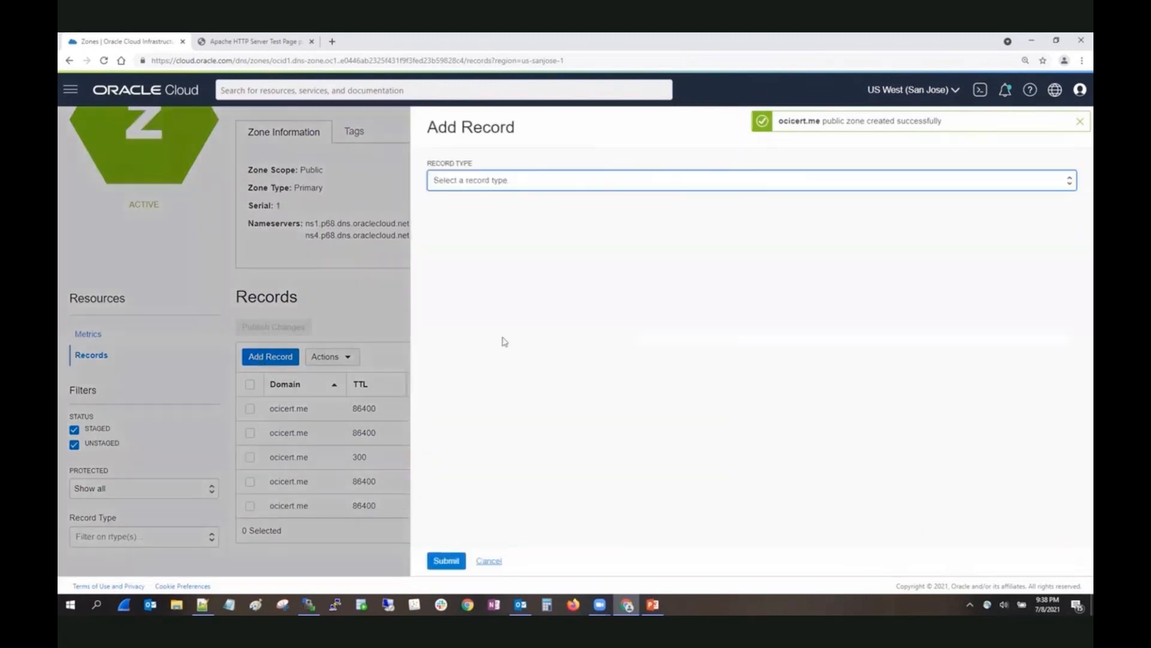
{"action": "left_click", "coordinate": [583, 180]}
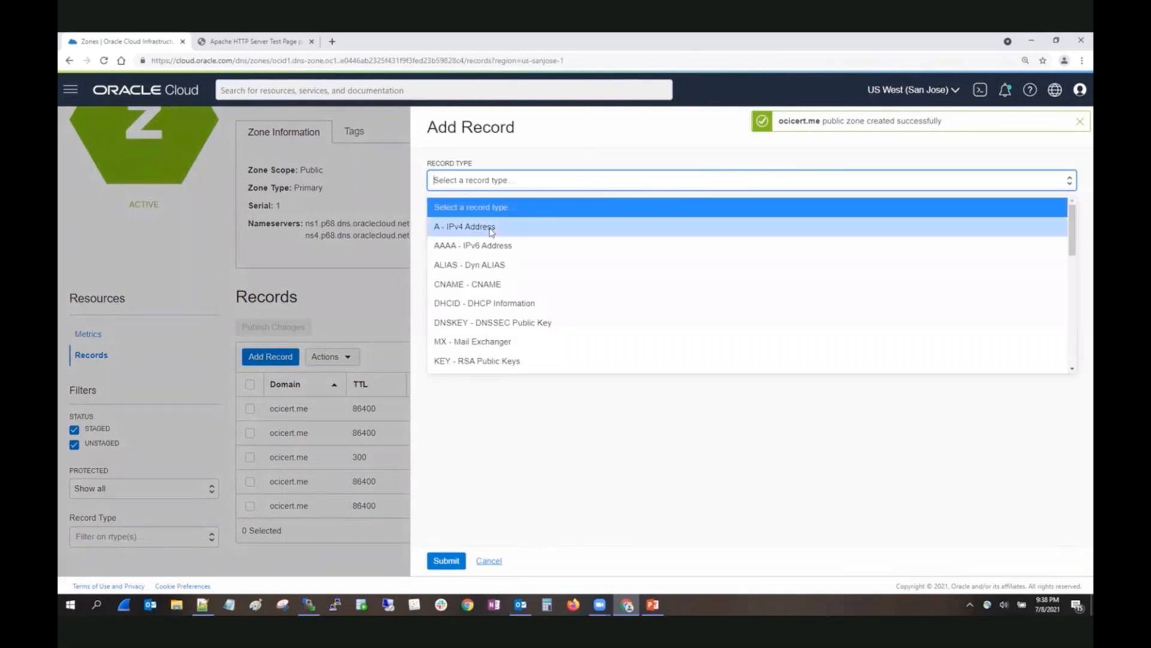
{"action": "left_click", "coordinate": [500, 227]}
{"action": "left_click", "coordinate": [501, 248]}
{"action": "type", "text": "www"}
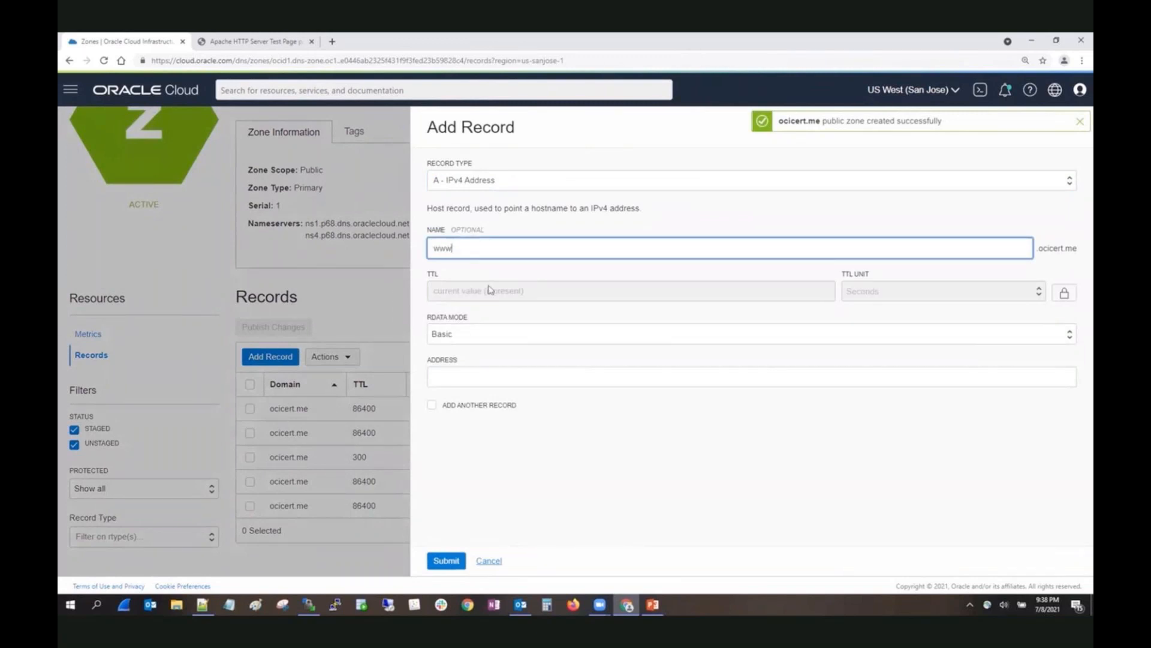
{"action": "left_click", "coordinate": [1064, 292]}
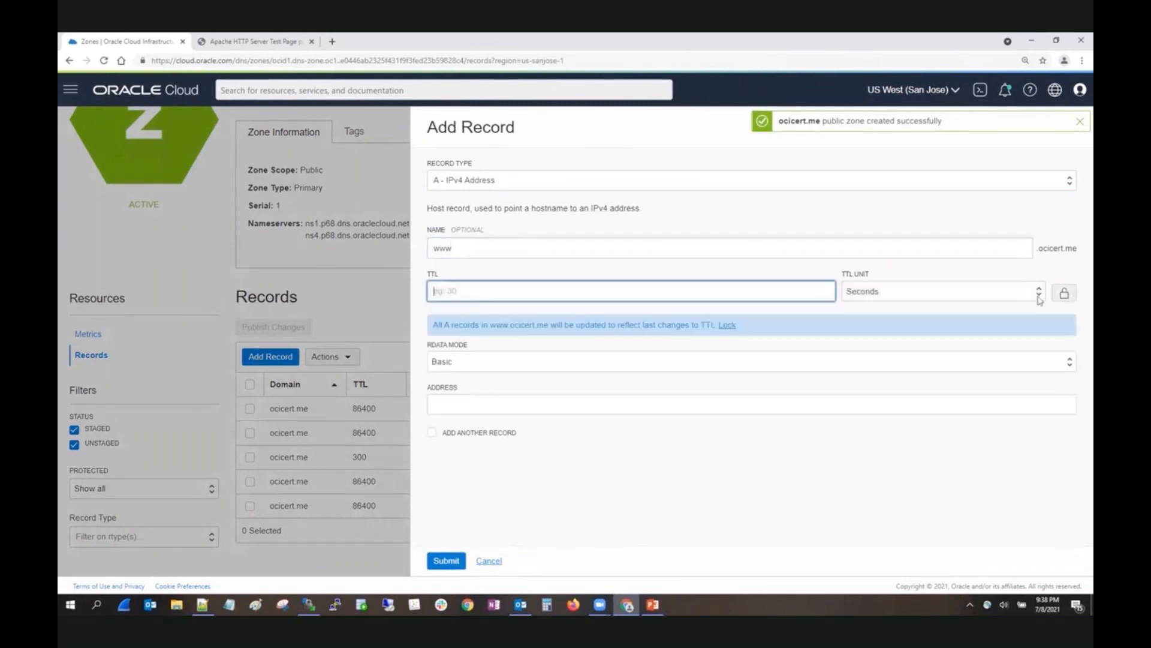
{"action": "type", "text": "30"}
Fill the record's address with the web server's public IP copied from the Apache test page URL.
{"action": "left_click", "coordinate": [540, 407]}
{"action": "left_click", "coordinate": [255, 42]}
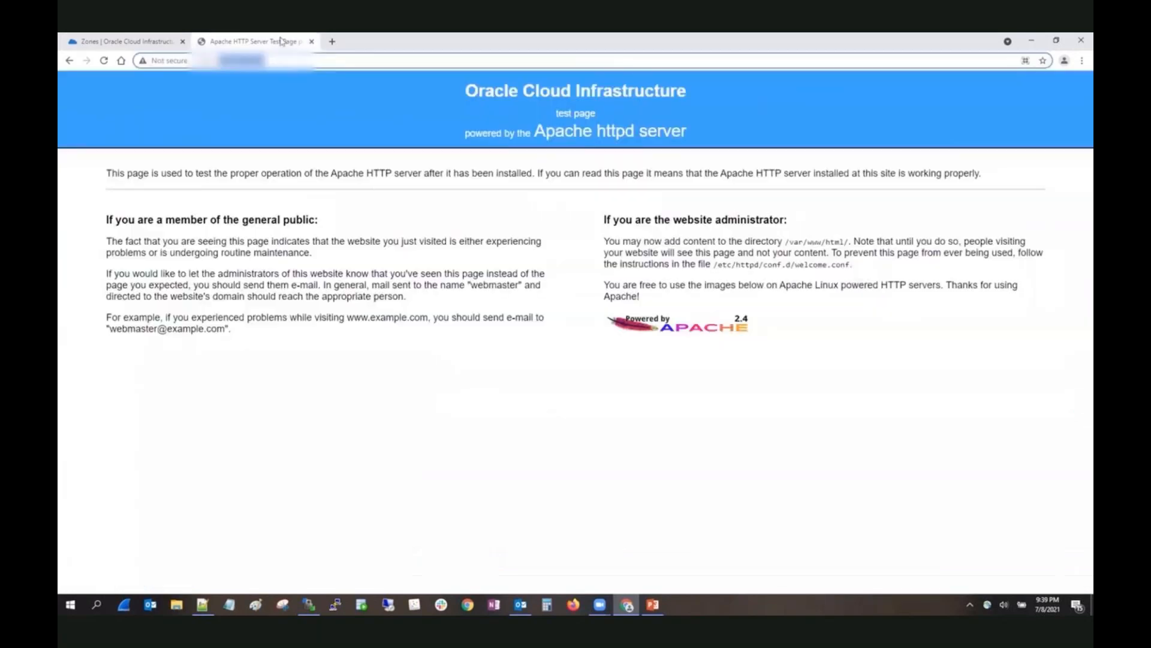
{"action": "right_click", "coordinate": [255, 61]}
{"action": "left_click", "coordinate": [285, 123]}
{"action": "left_click", "coordinate": [125, 42]}
{"action": "right_click", "coordinate": [503, 412]}
{"action": "left_click", "coordinate": [566, 494]}
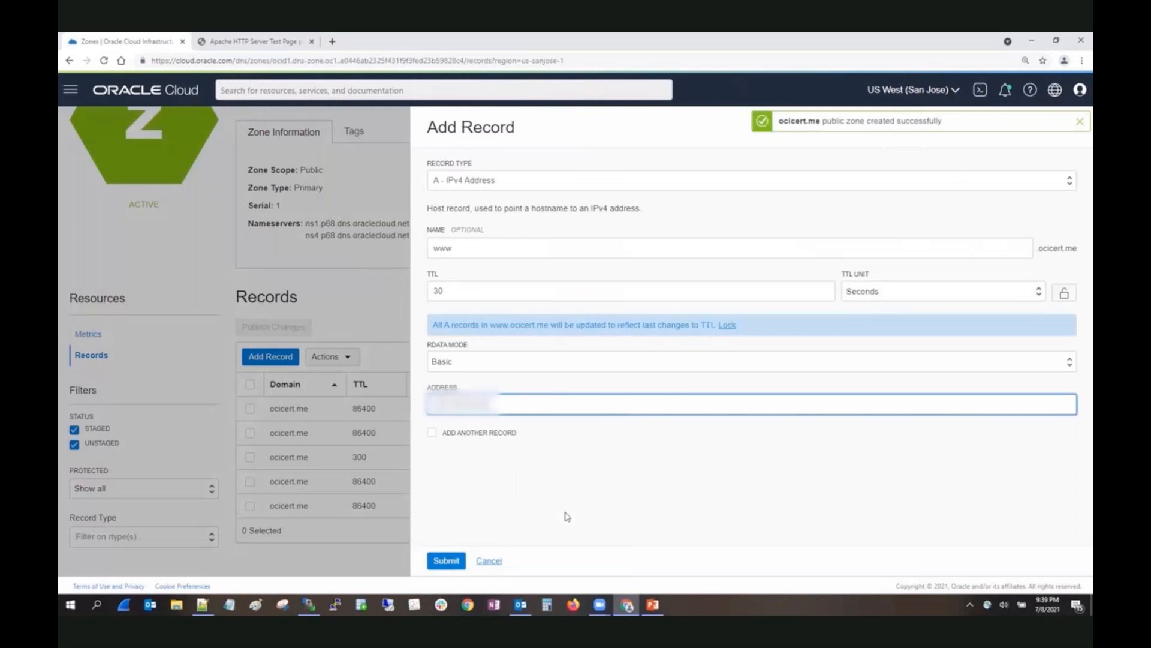
Submit the www A record and publish the zone changes.
{"action": "left_click", "coordinate": [449, 562]}
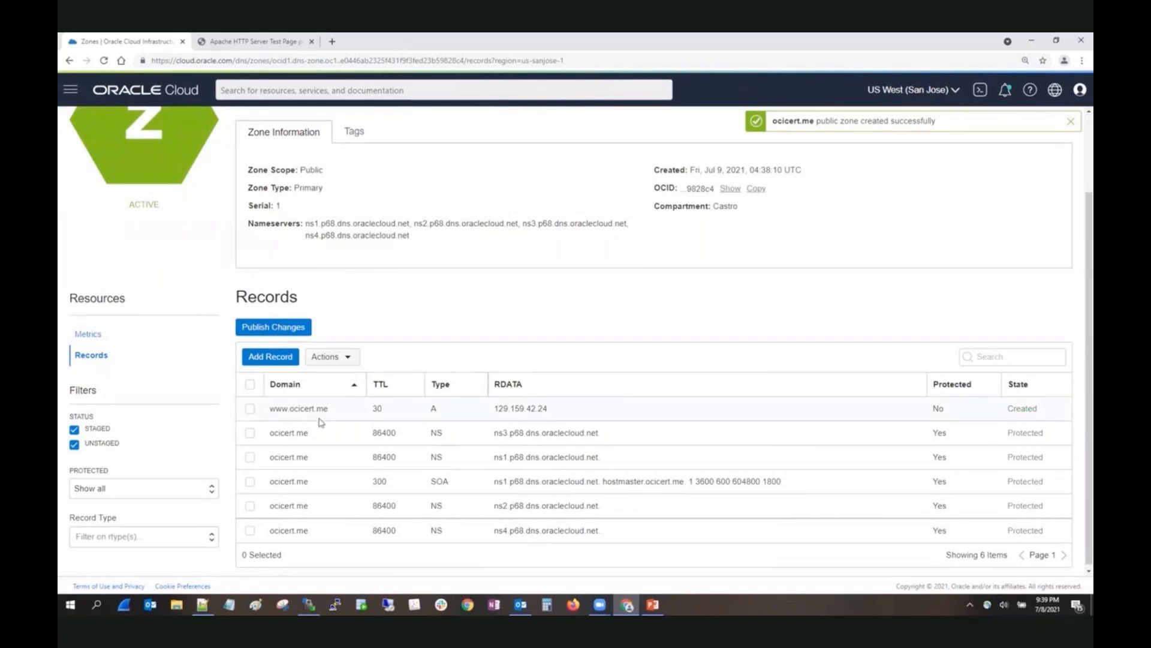
{"action": "left_click", "coordinate": [273, 329]}
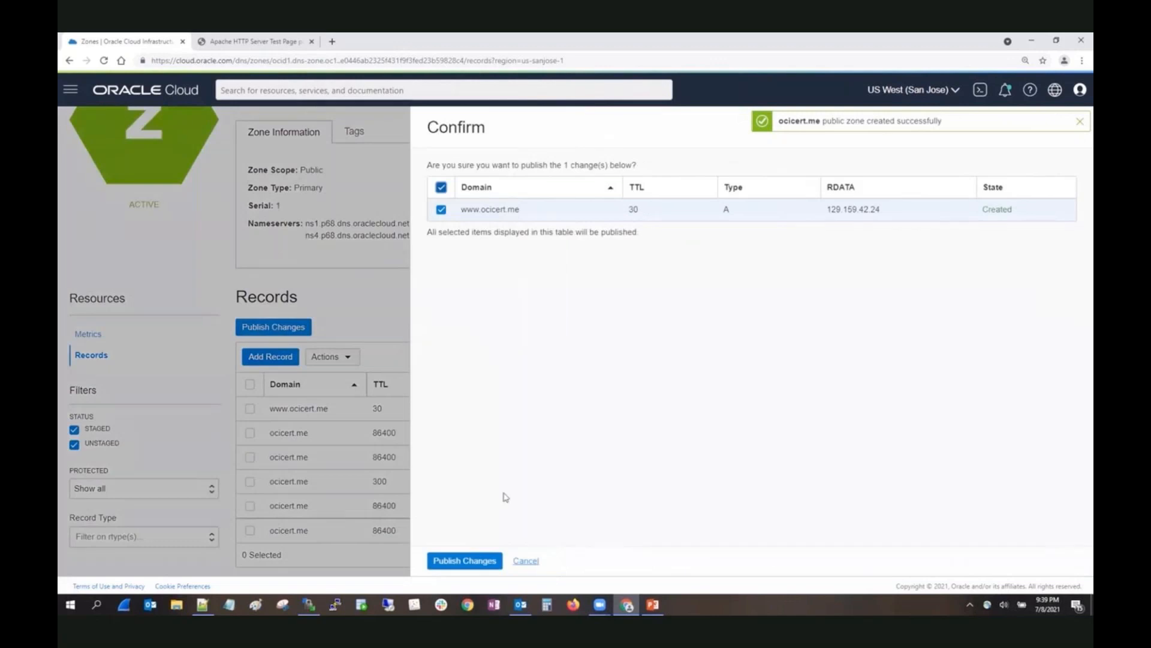
{"action": "left_click", "coordinate": [471, 560]}
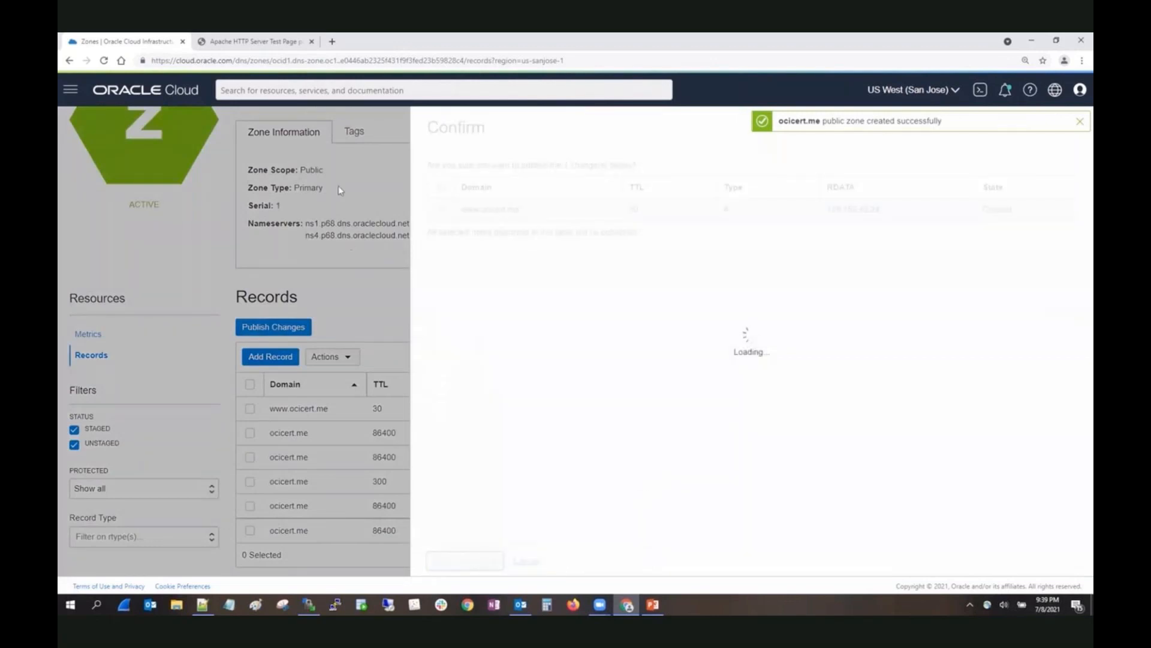
{"action": "left_click", "coordinate": [332, 41]}
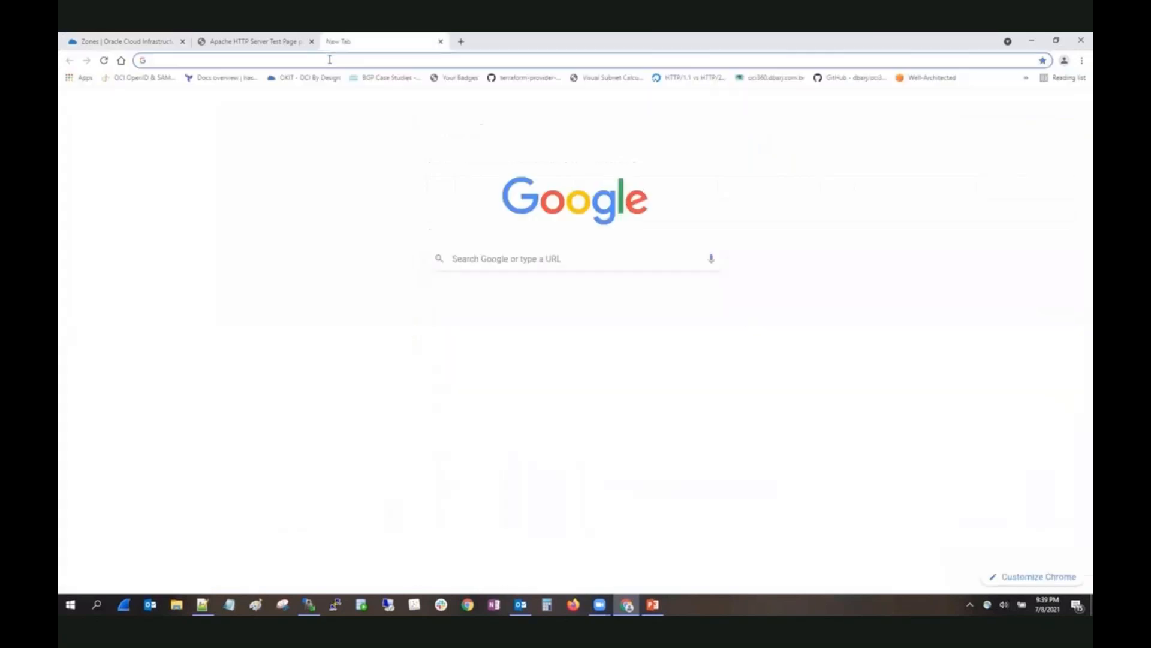
{"action": "left_click", "coordinate": [329, 59]}
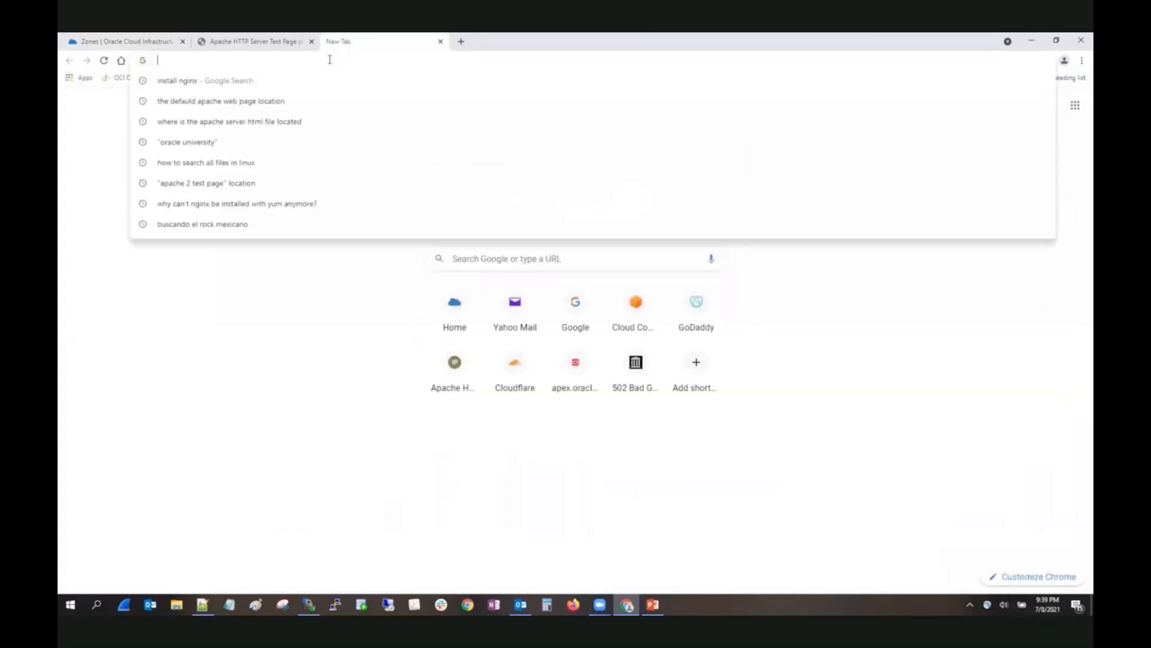
{"action": "type", "text": "www."}
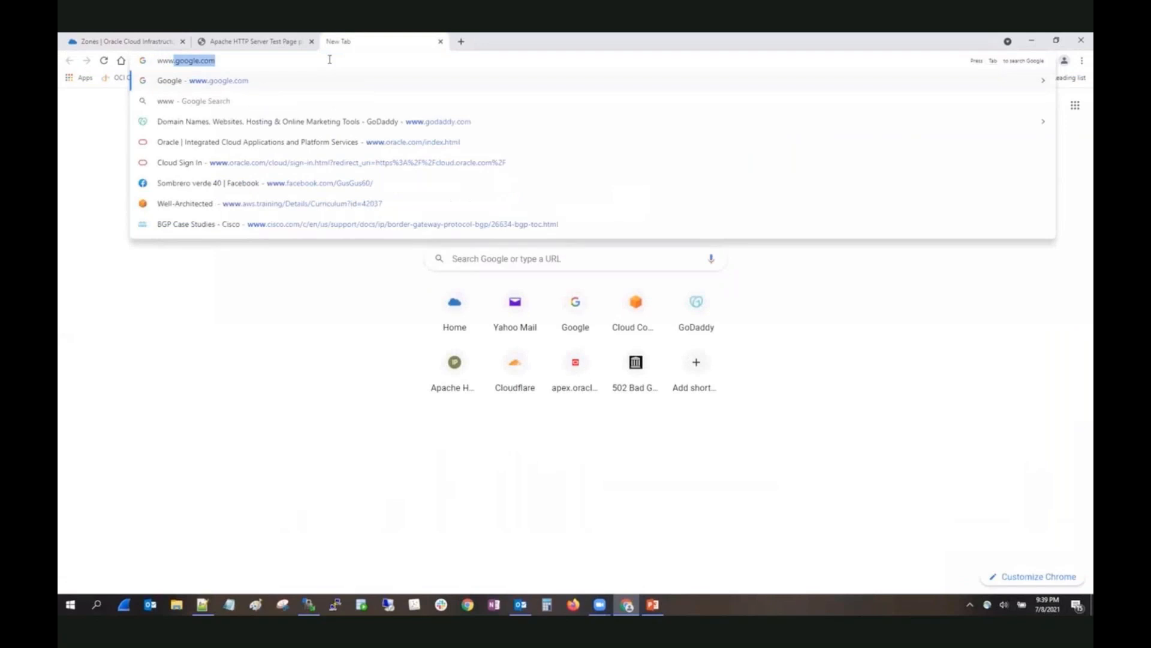
{"action": "type", "text": "ocicer"}
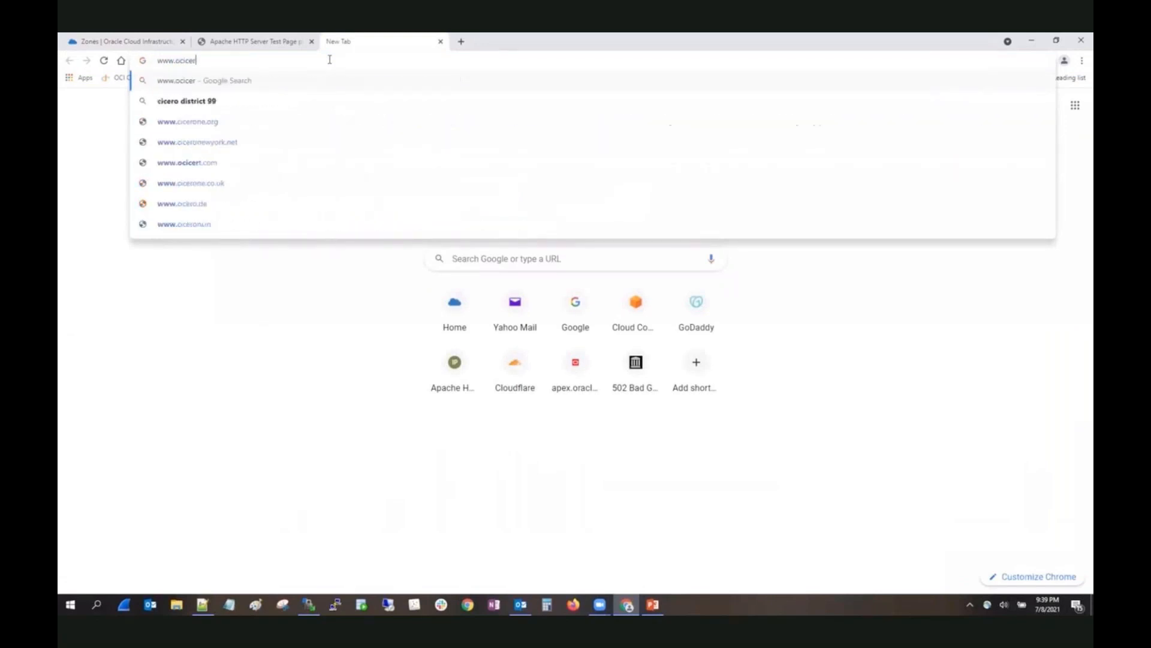
{"action": "type", "text": "t.me"}
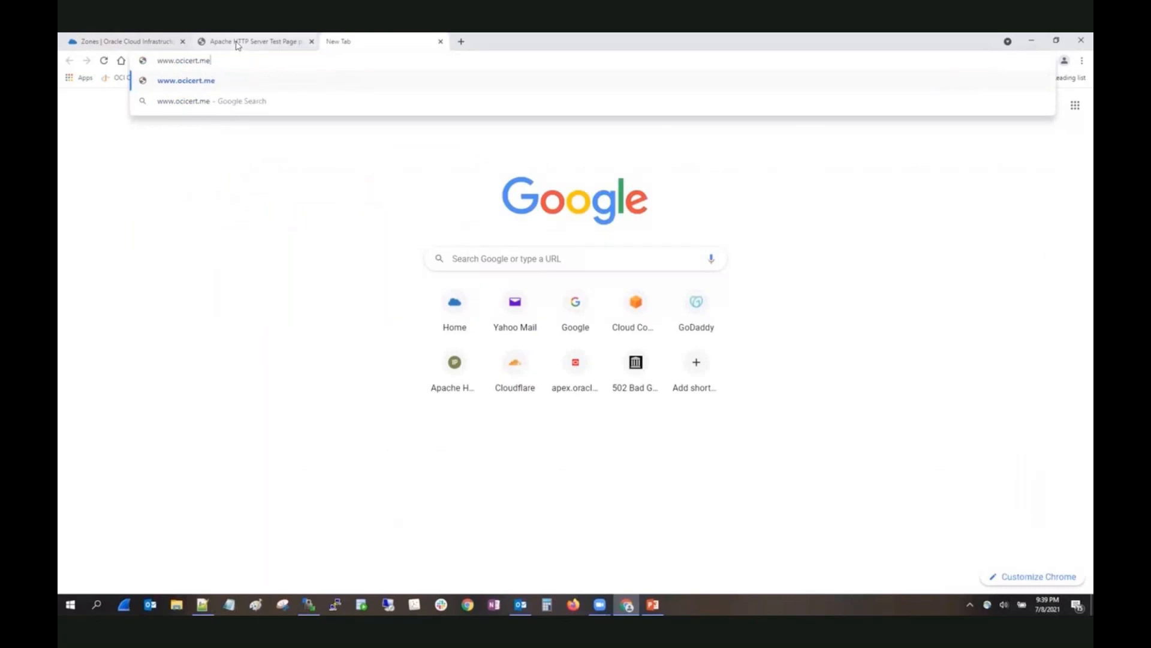
Close the Apache test page tab and review the records of the ocicert.me zone.
{"action": "left_click", "coordinate": [237, 46]}
{"action": "left_click", "coordinate": [311, 41]}
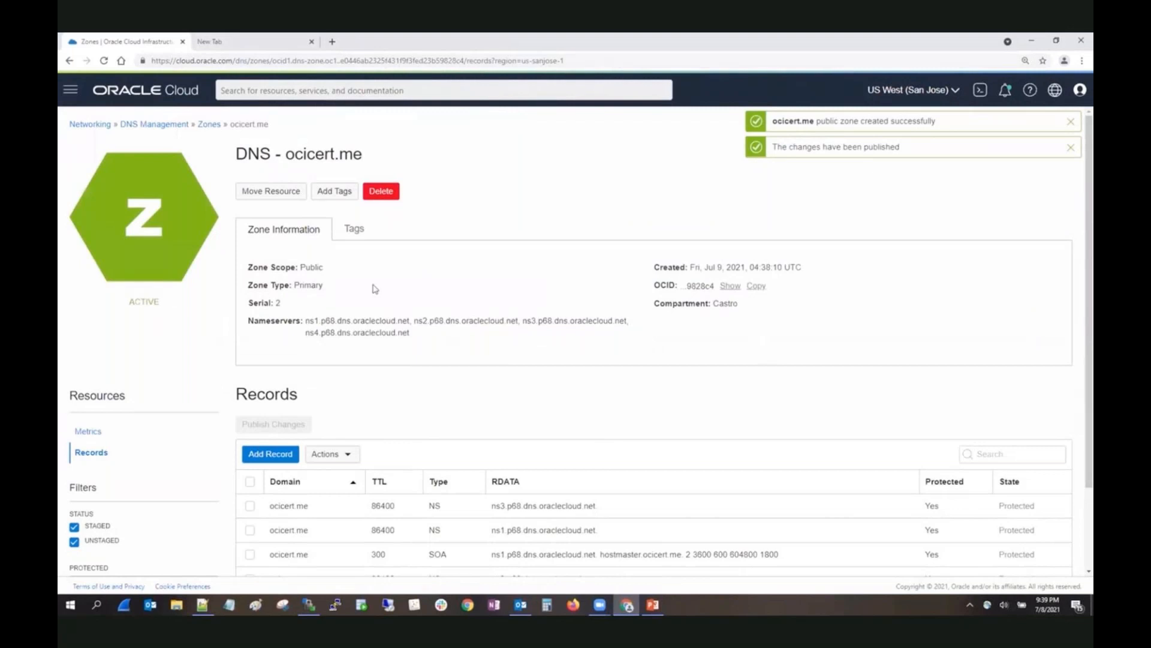
{"action": "scroll", "coordinate": [450, 262], "scroll_direction": "down", "scroll_amount": 1}
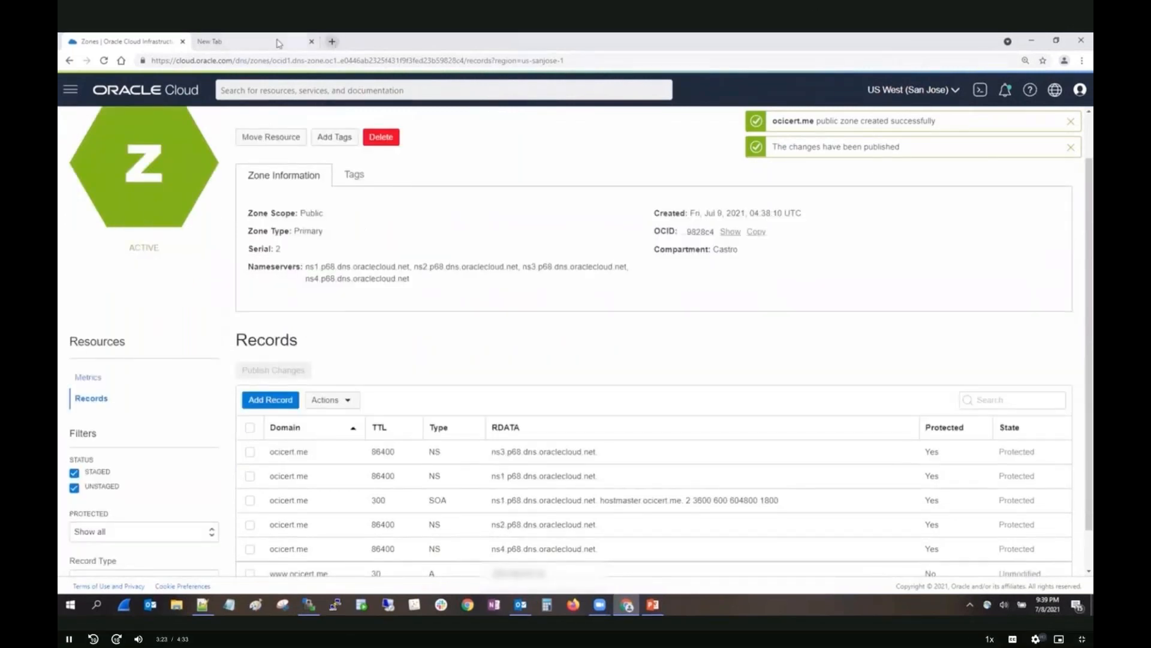
{"action": "left_click", "coordinate": [249, 42]}
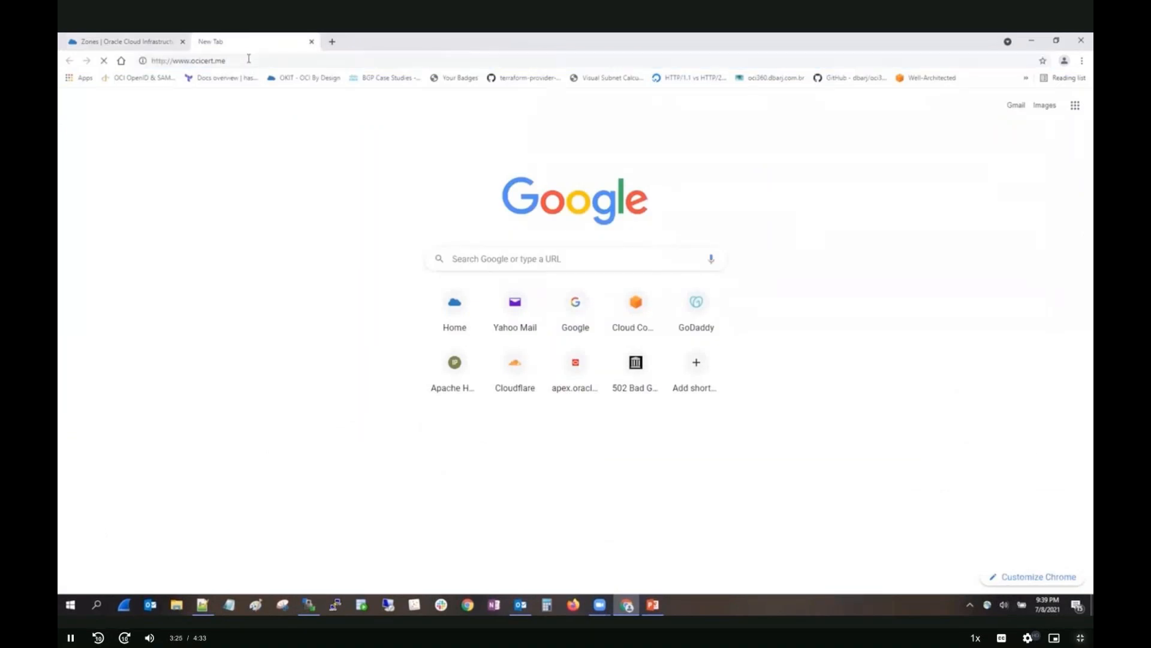
{"action": "key", "text": "Return"}
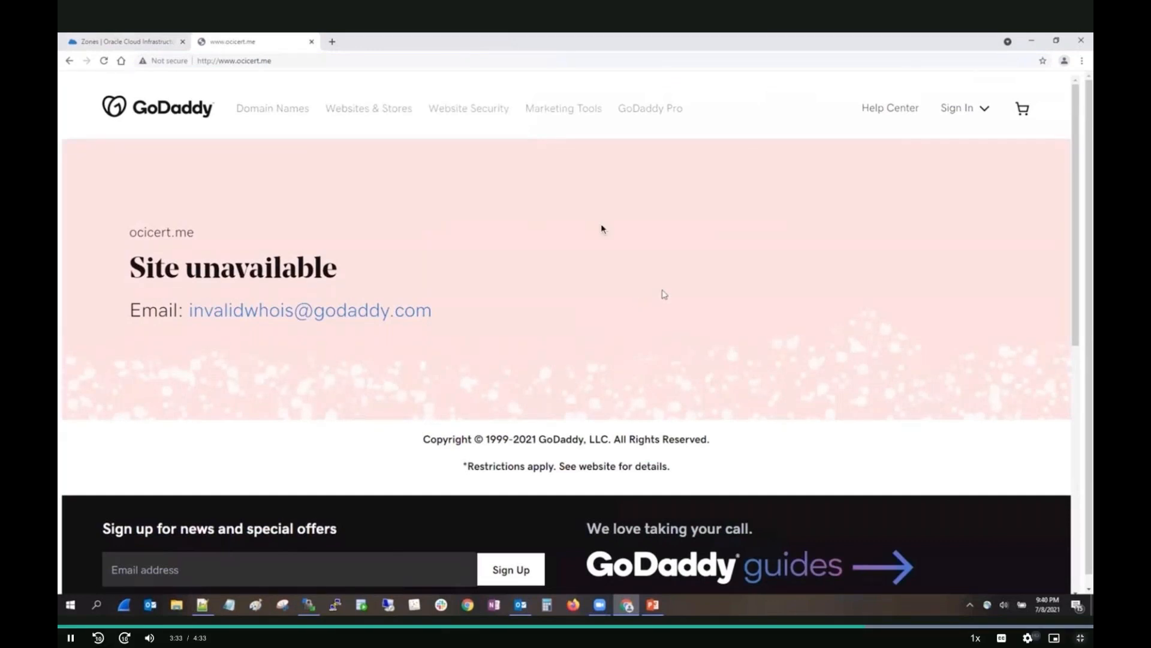
{"action": "left_click", "coordinate": [118, 44]}
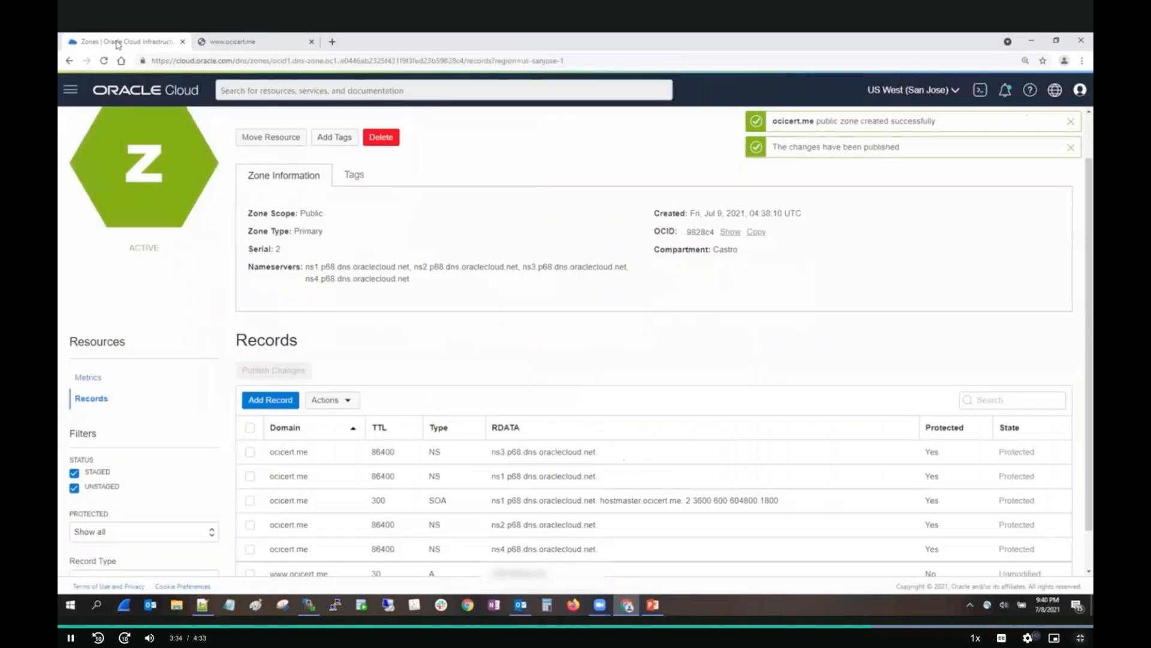
{"action": "scroll", "coordinate": [527, 306], "scroll_direction": "down", "scroll_amount": 1}
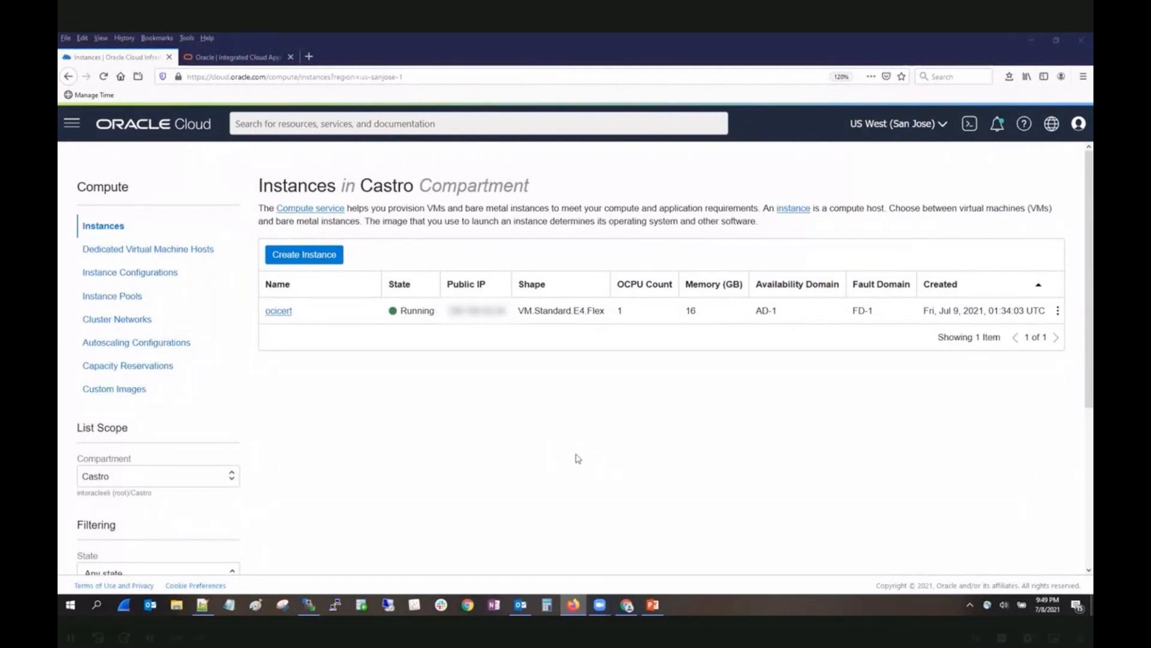
{"action": "left_click", "coordinate": [226, 58]}
{"action": "left_click", "coordinate": [332, 77]}
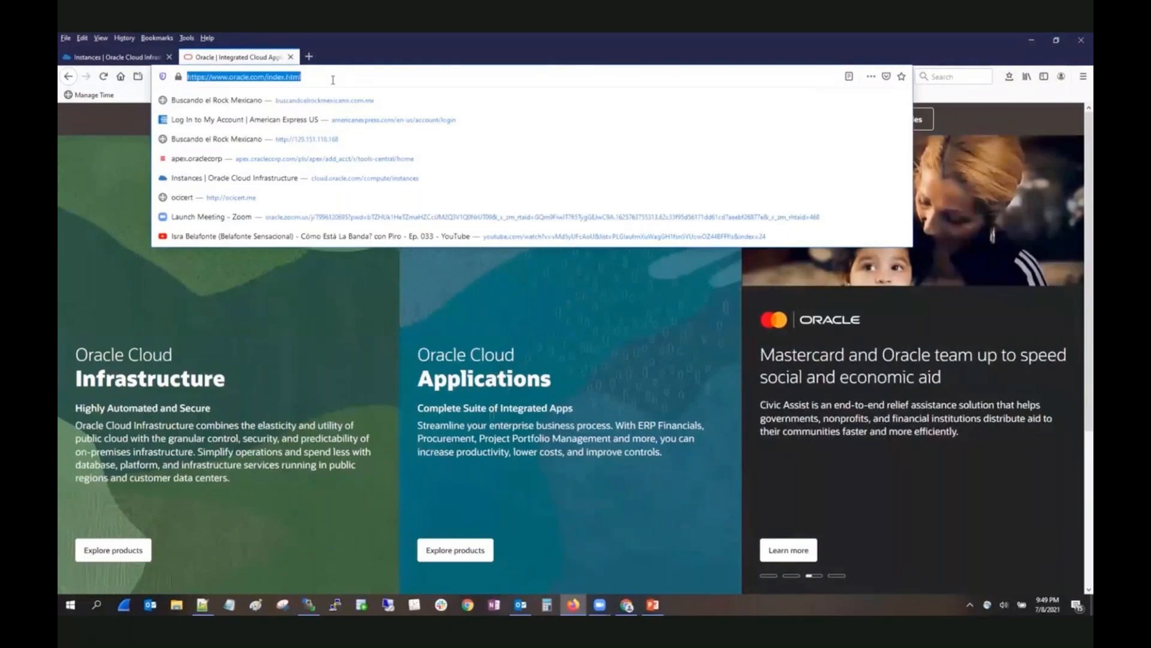
{"action": "type", "text": "www.l"}
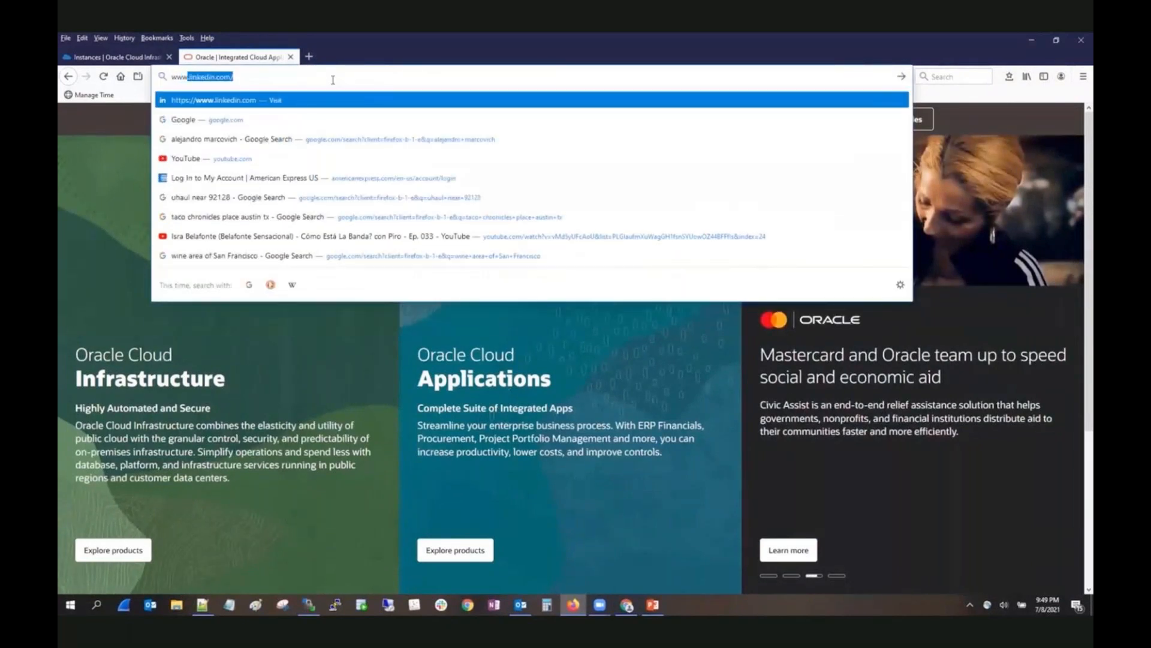
{"action": "type", "text": "oci"}
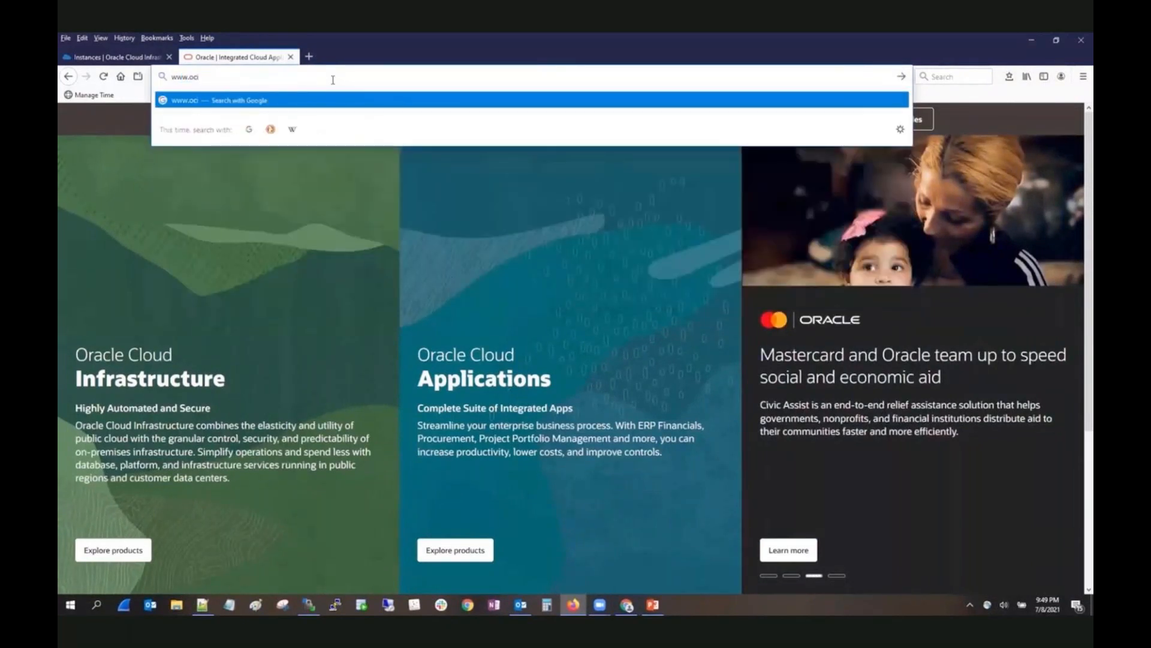
{"action": "type", "text": "cert.me"}
{"action": "key", "text": "Return"}
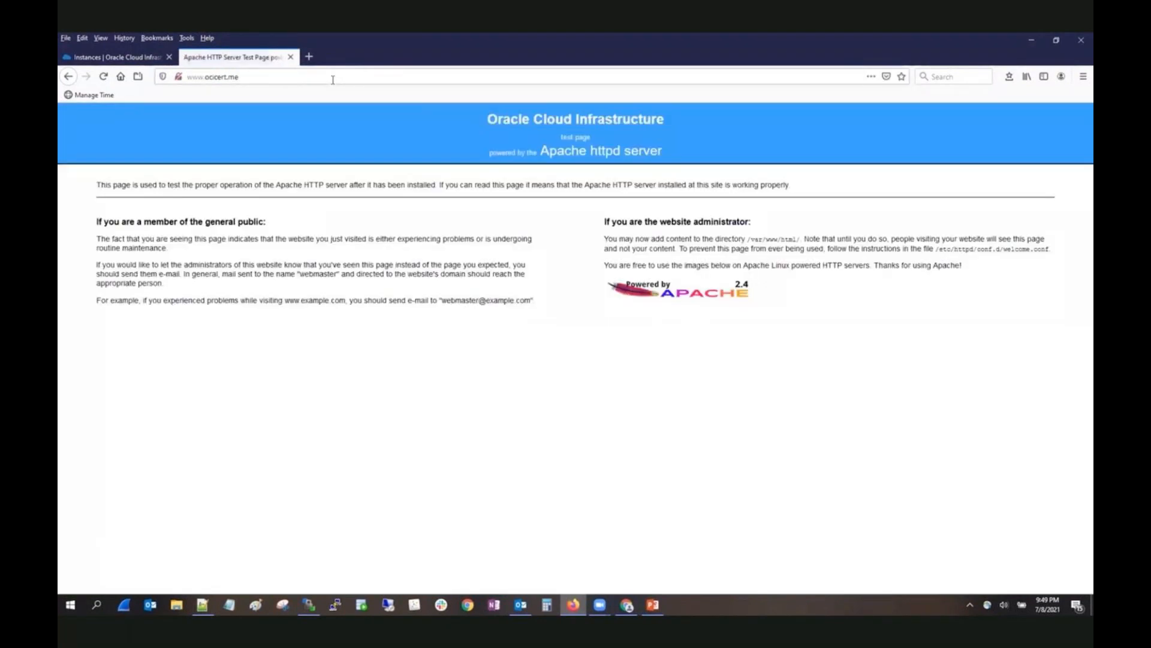
{"action": "left_click_drag", "start_coordinate": [270, 80], "coordinate": [192, 82]}
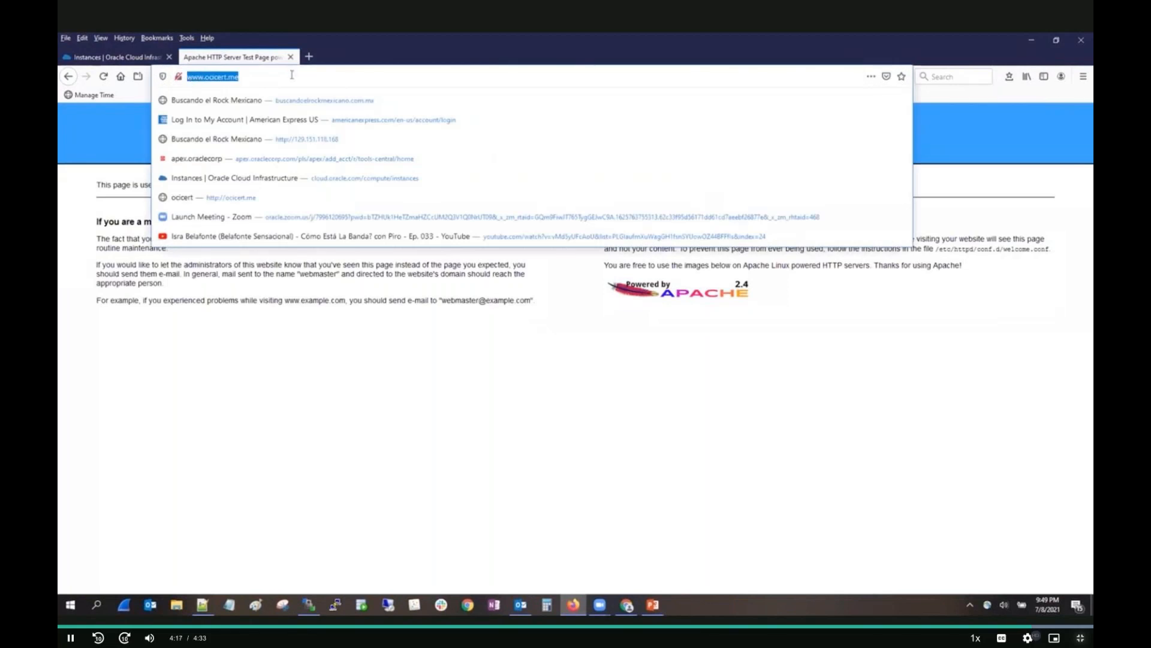
{"action": "key", "text": "Escape"}
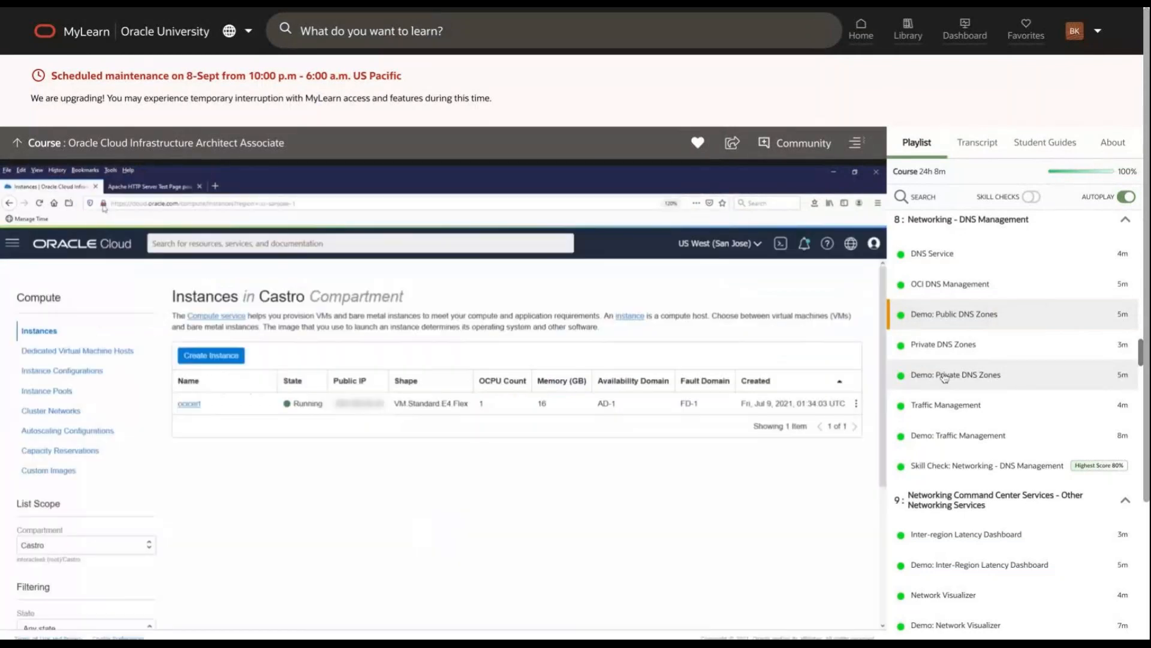
Open the "Demo: Private DNS Zones" lesson in the course playlist and play it full screen at 720p.
{"action": "scroll", "coordinate": [764, 428], "scroll_direction": "down", "scroll_amount": 2}
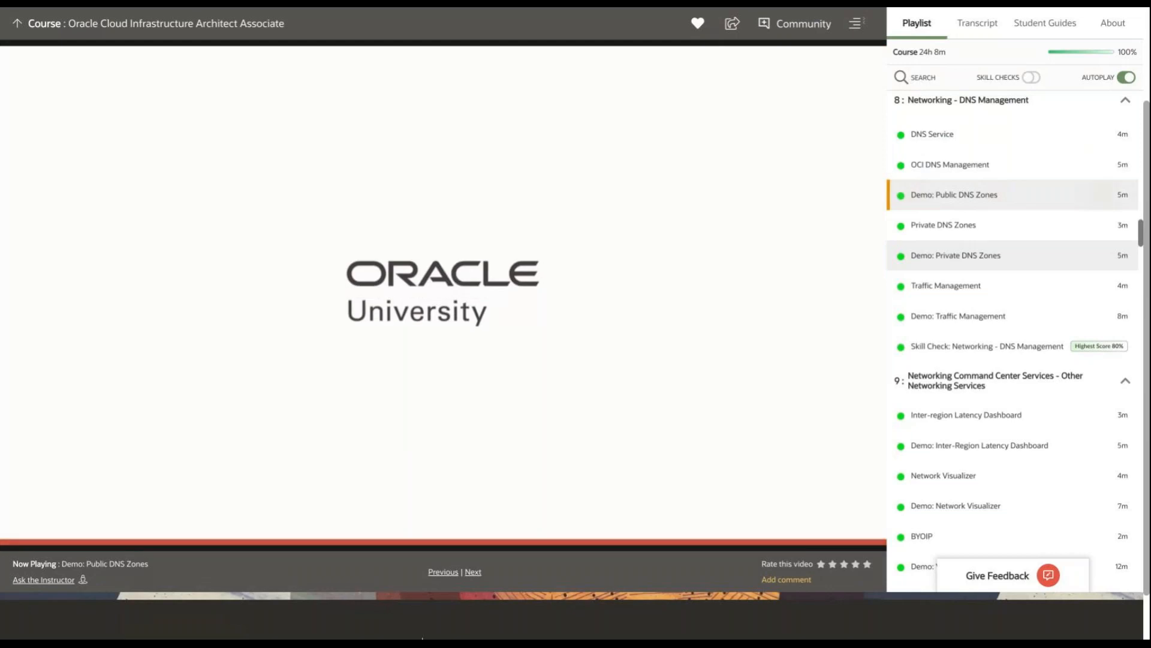
{"action": "left_click", "coordinate": [983, 255]}
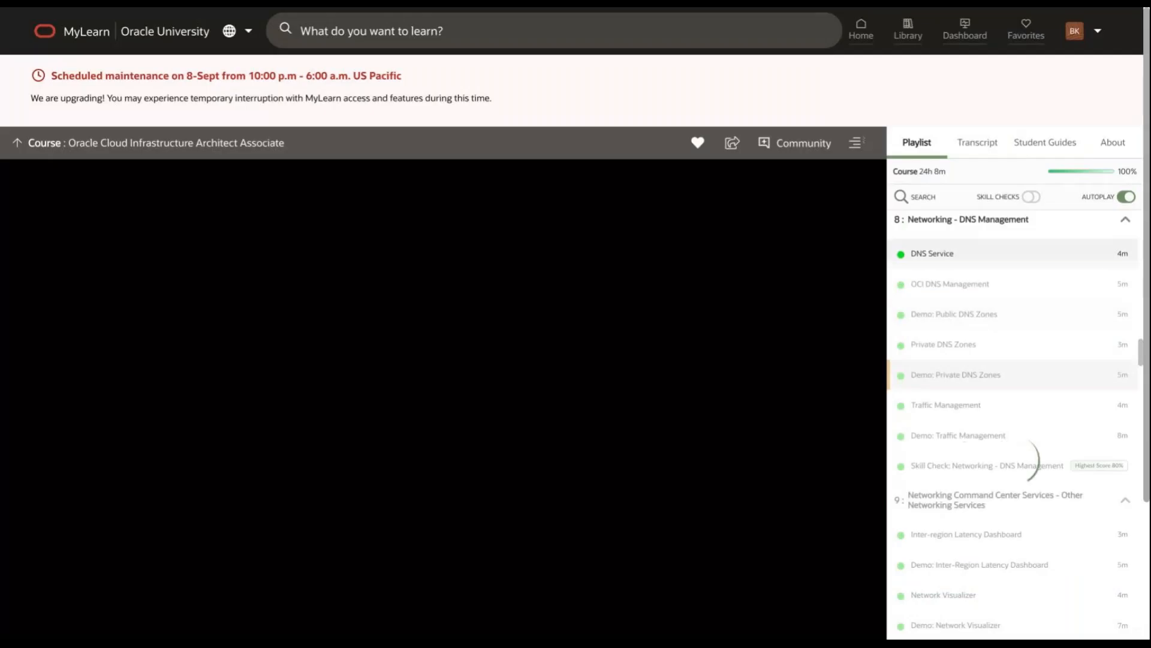
{"action": "scroll", "coordinate": [753, 335], "scroll_direction": "down", "scroll_amount": 2}
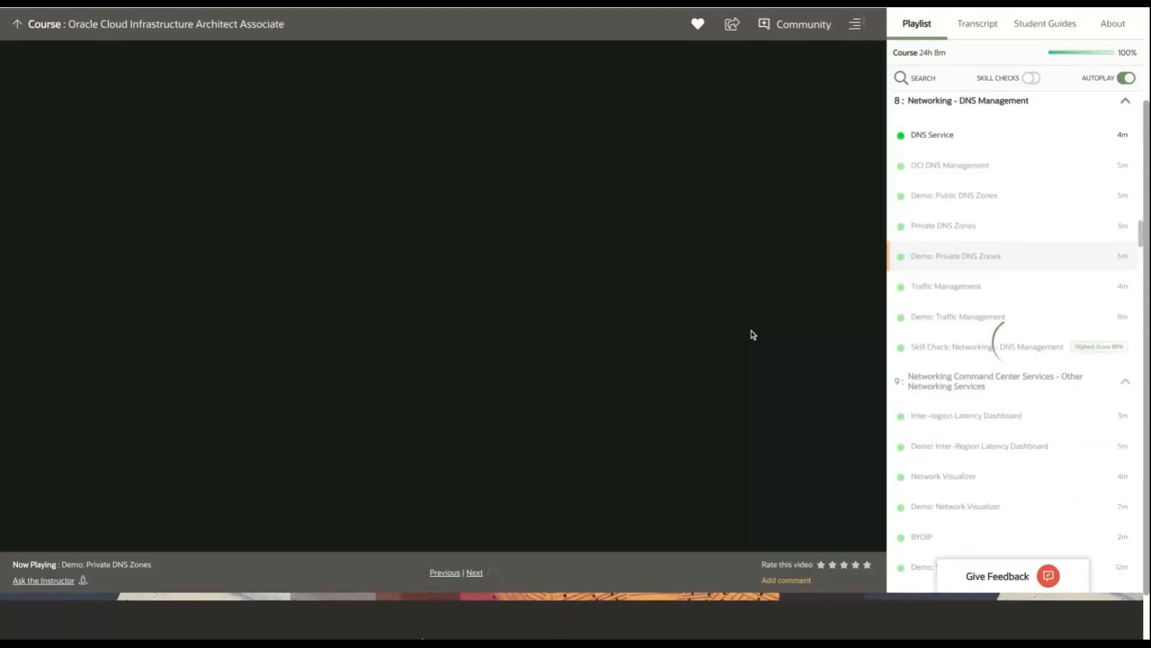
{"action": "left_click", "coordinate": [821, 542]}
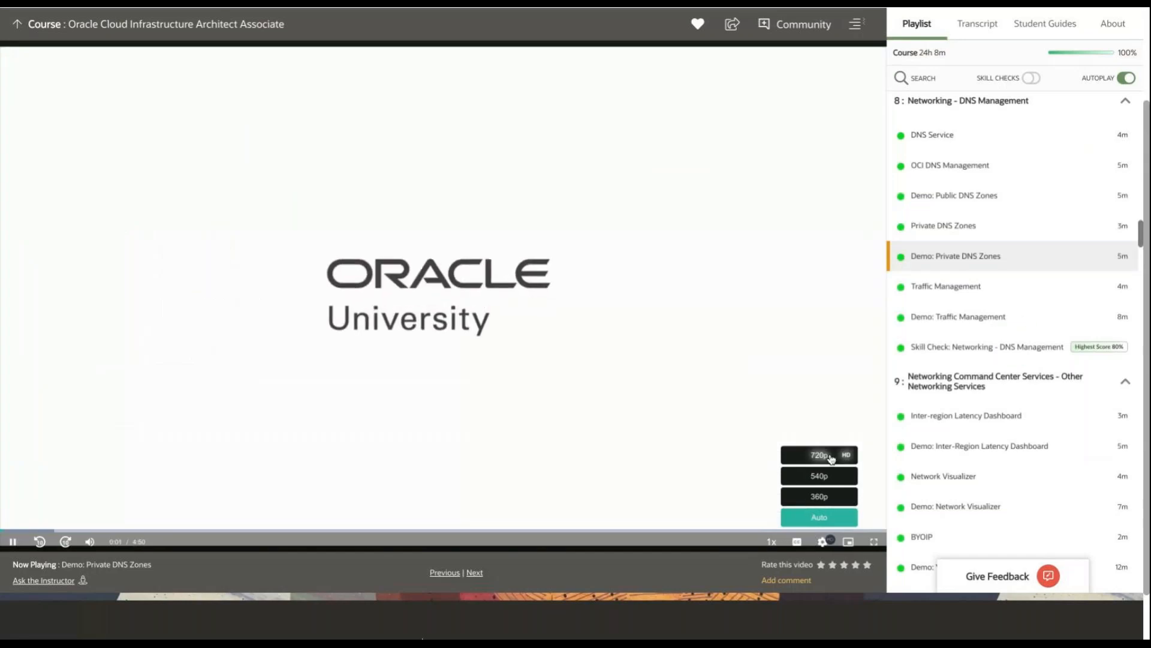
{"action": "left_click", "coordinate": [831, 457]}
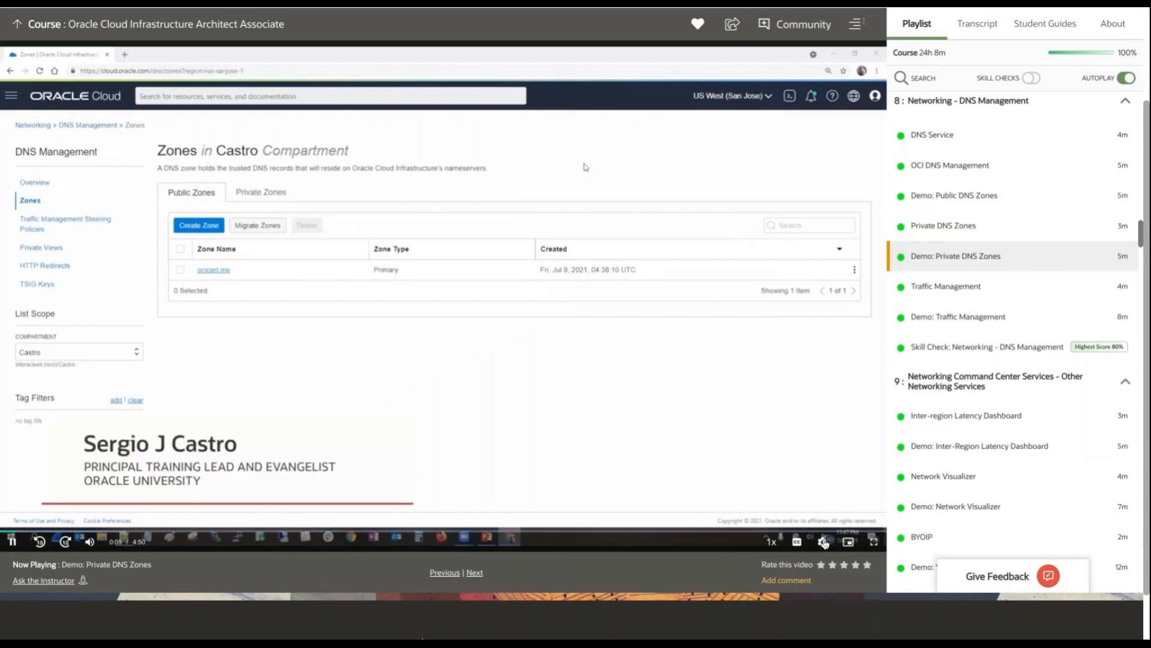
{"action": "left_click", "coordinate": [874, 542]}
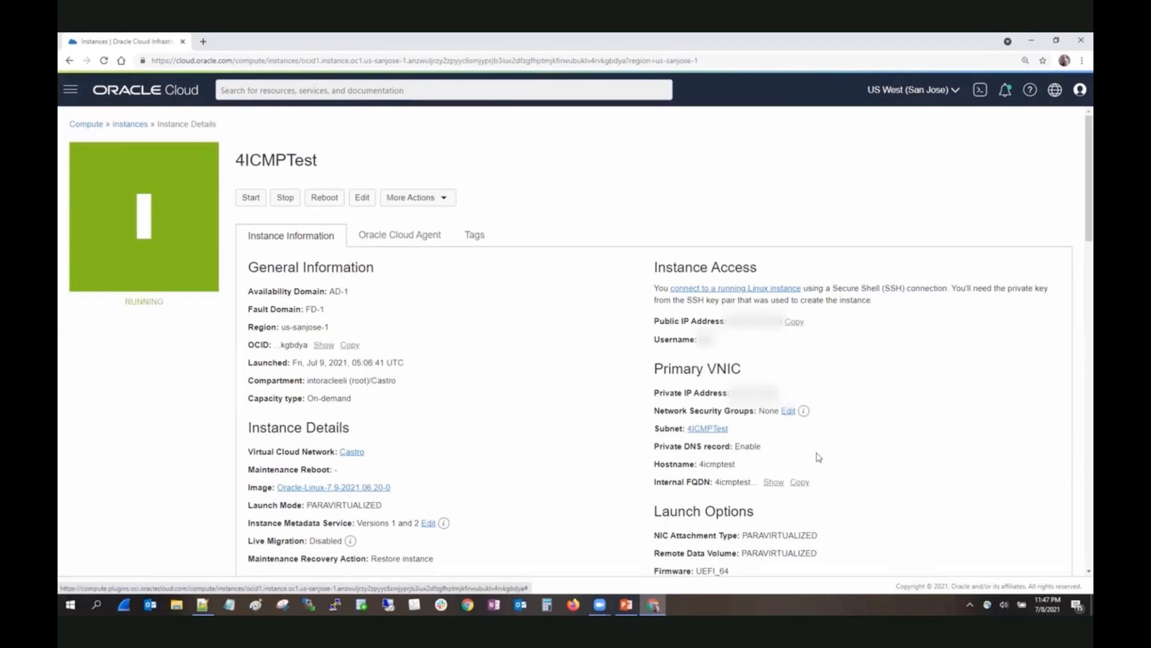
Copy the 4ICMPTest instance's public IP address and connect to the instance in PuTTY with the saved session OCI_Sample.
{"action": "left_click", "coordinate": [789, 322]}
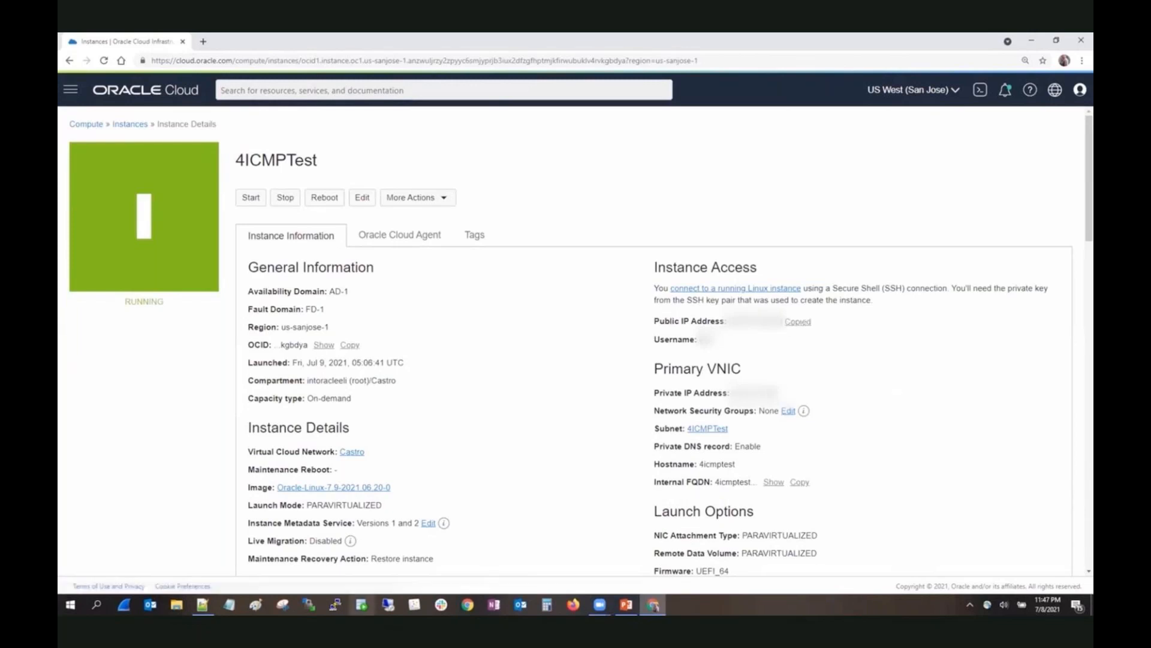
{"action": "left_click", "coordinate": [335, 605]}
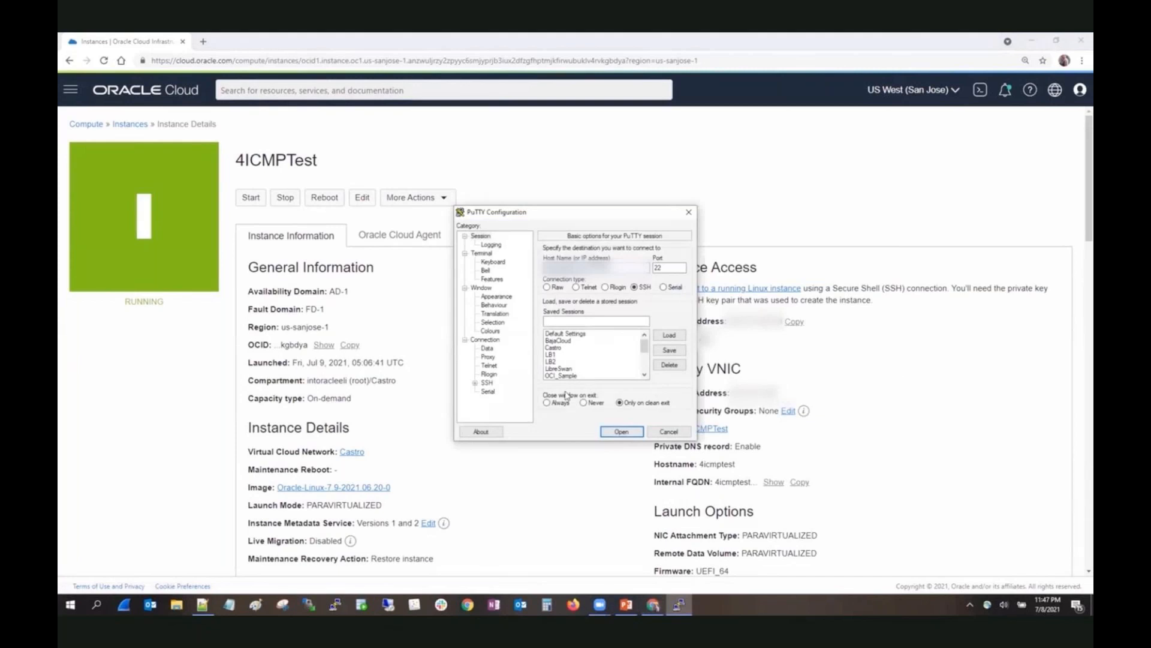
{"action": "left_click", "coordinate": [567, 376]}
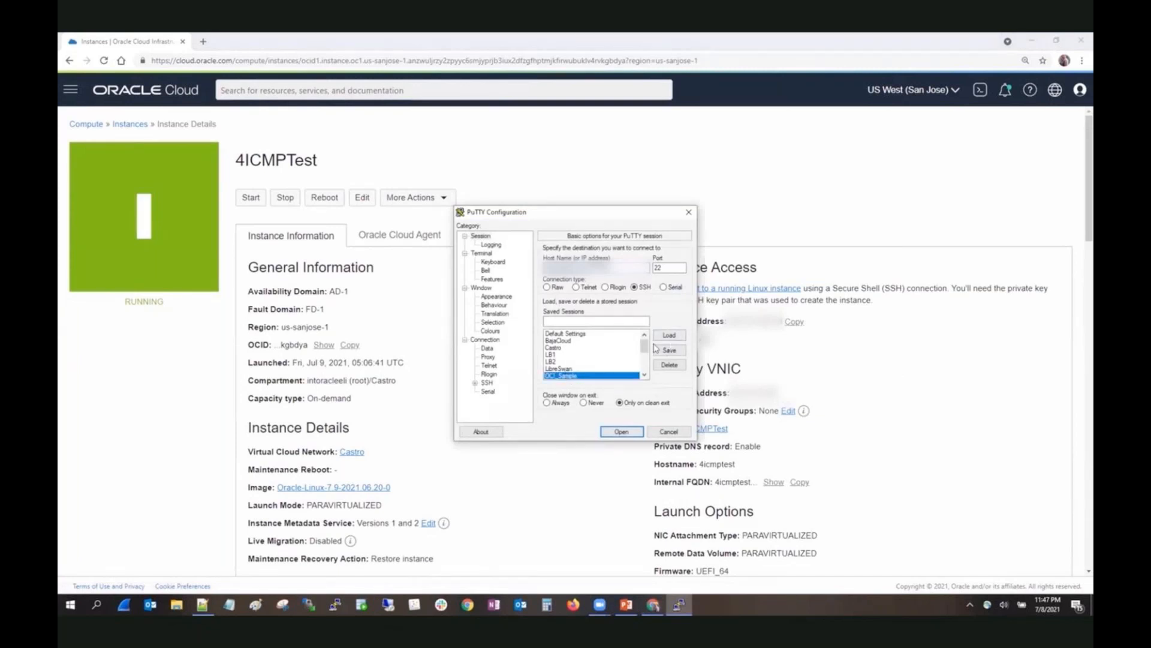
{"action": "left_click", "coordinate": [669, 335]}
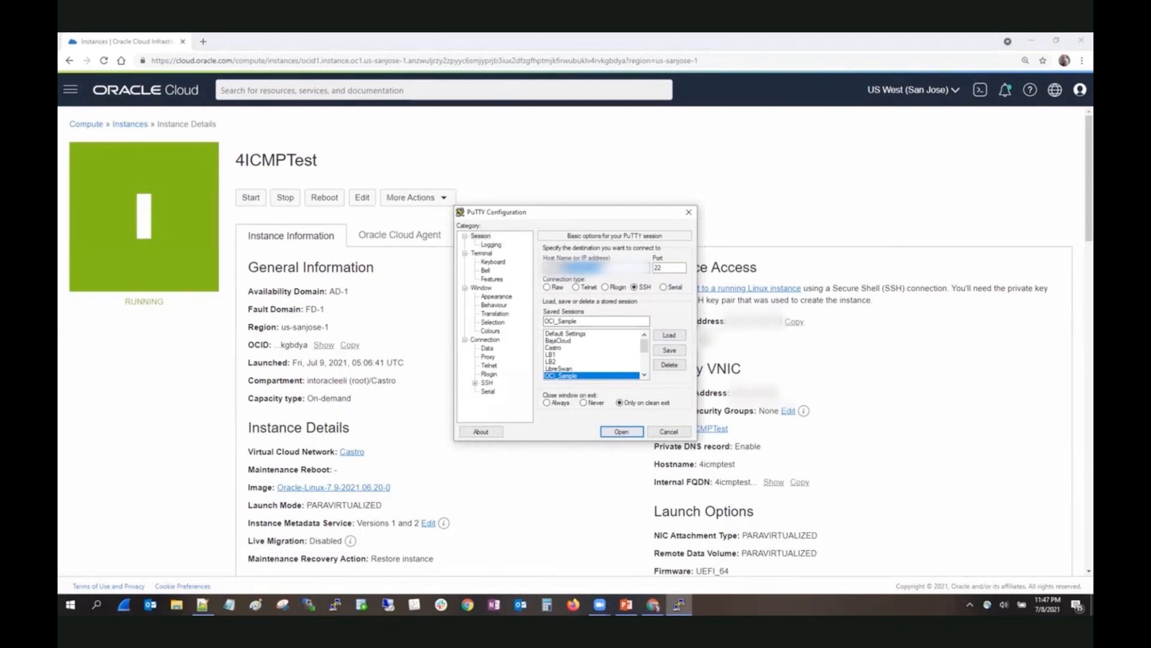
{"action": "left_click", "coordinate": [614, 432]}
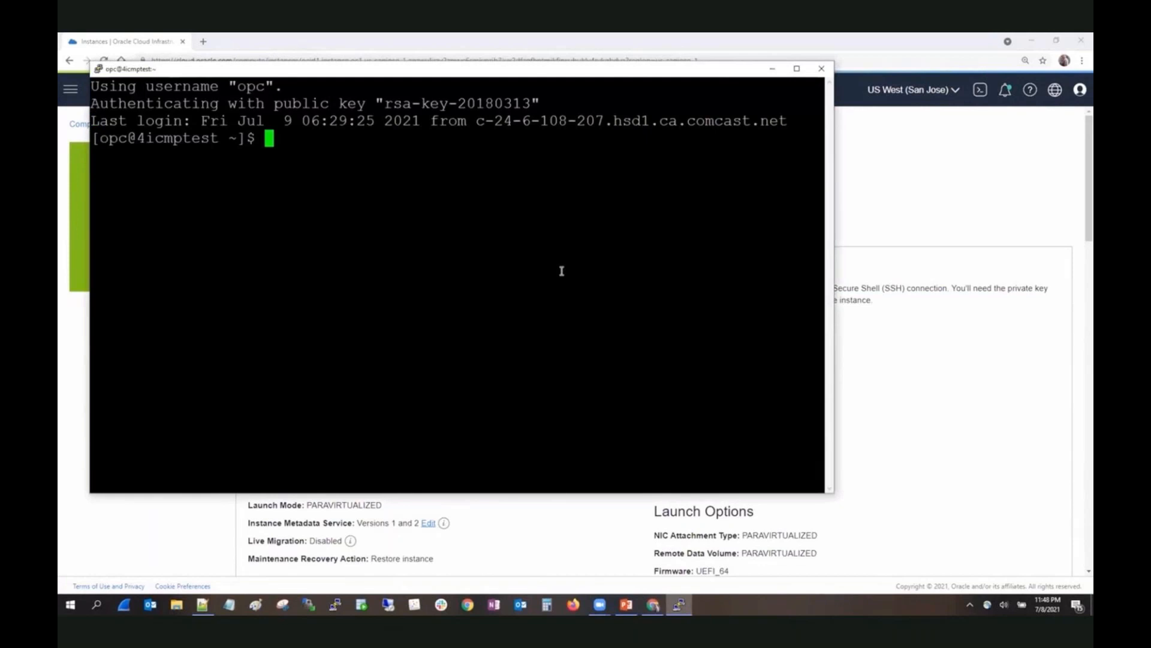
Test whether oci.expert resolves from the instance by running curl oci.expert, and minimize the terminal.
{"action": "type", "text": "curl oci"}
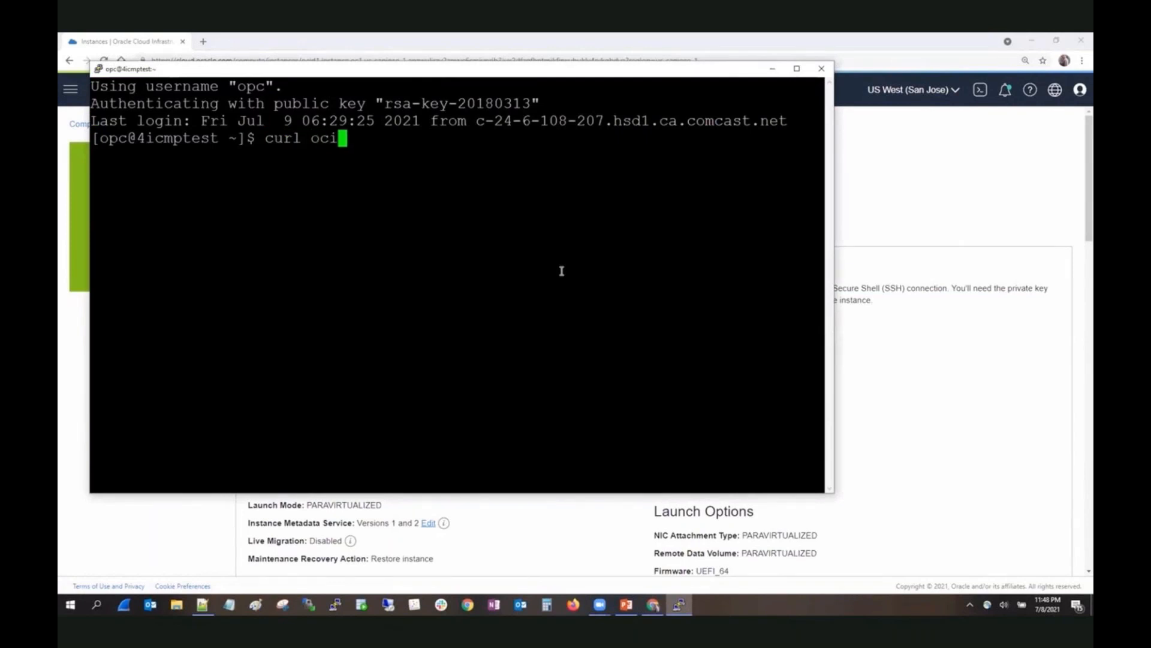
{"action": "type", "text": ".expert"}
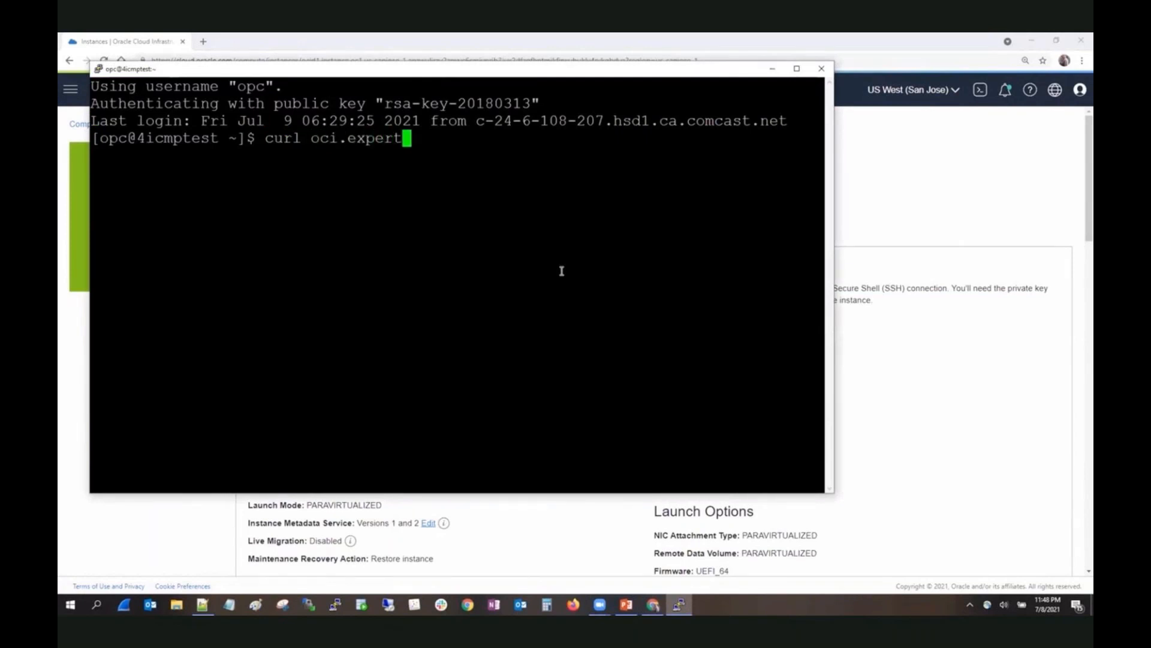
{"action": "key", "text": "Return"}
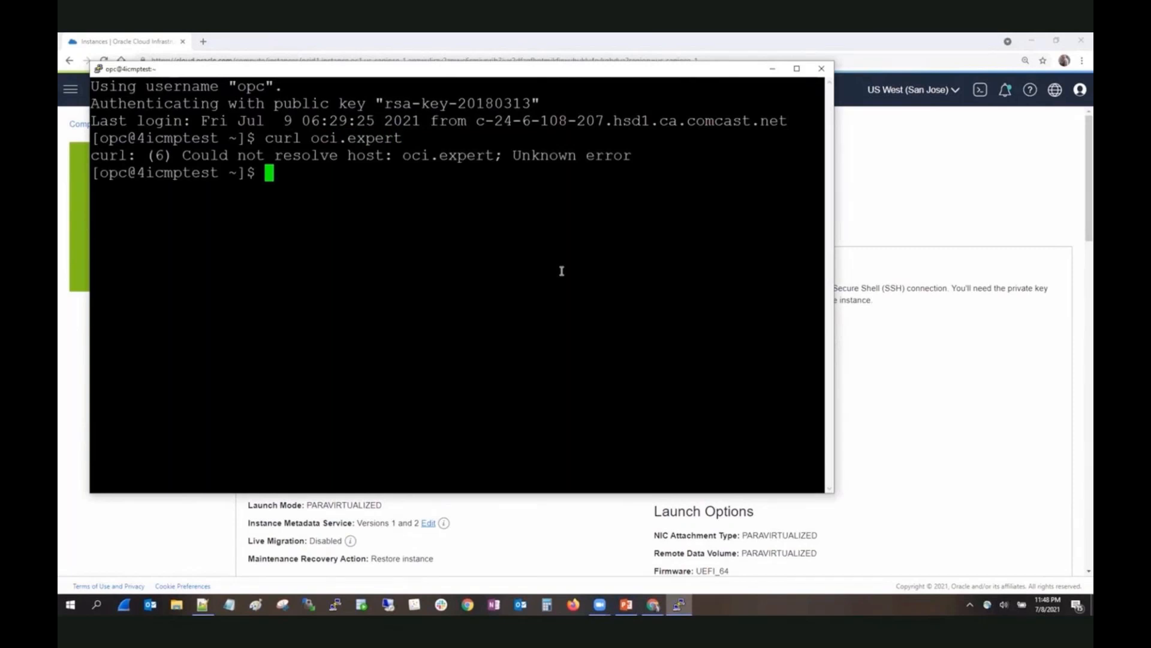
{"action": "left_click", "coordinate": [772, 69]}
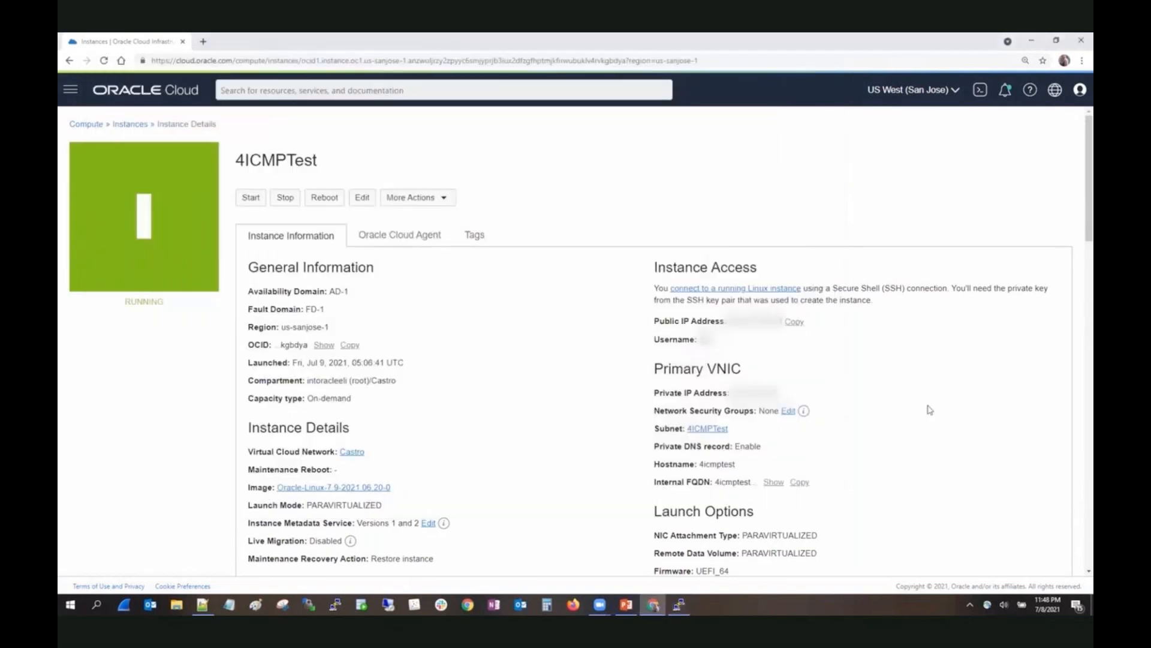
Open the DNS Management zones page under Networking and show the private zones.
{"action": "left_click", "coordinate": [71, 89]}
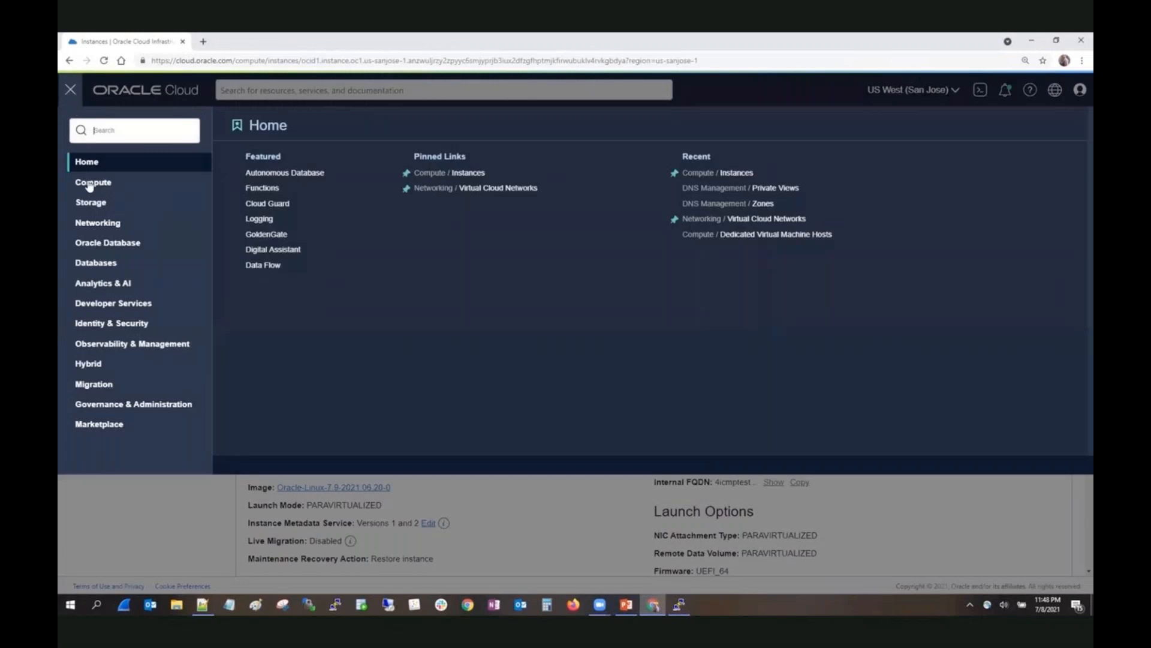
{"action": "left_click", "coordinate": [91, 226]}
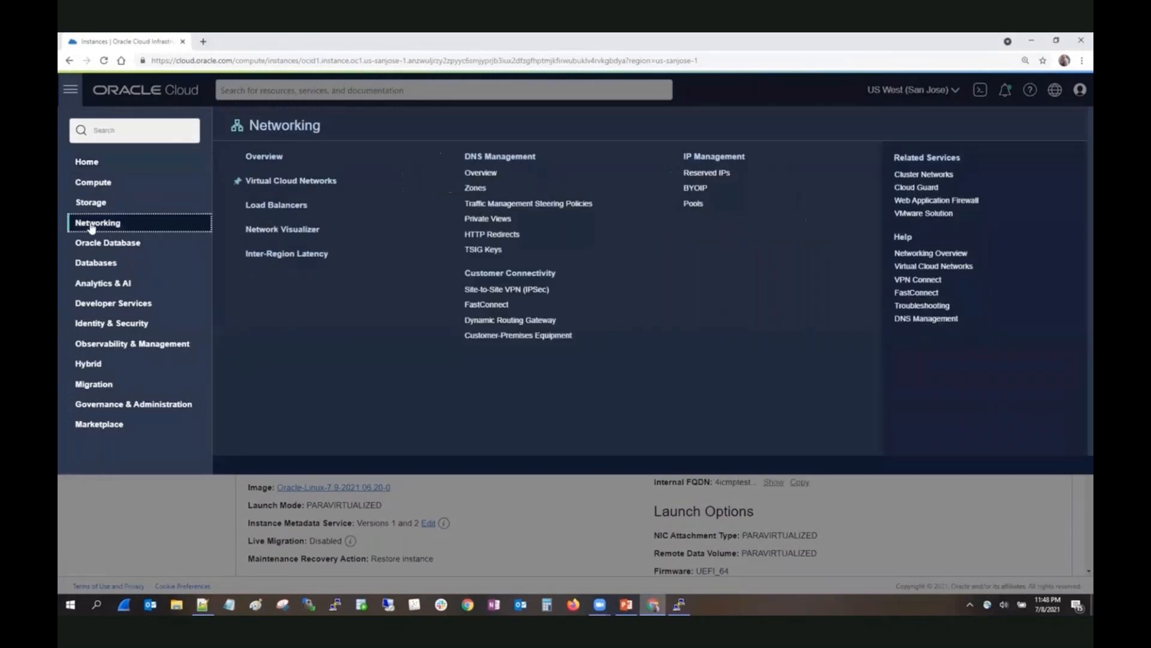
{"action": "left_click", "coordinate": [488, 197]}
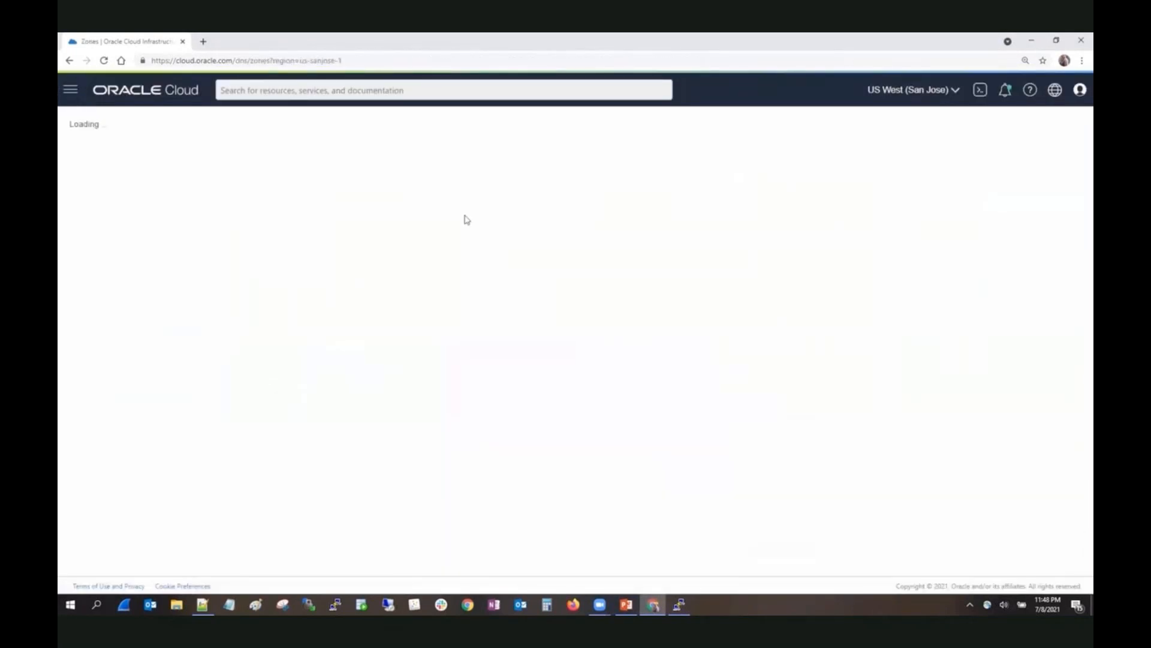
{"action": "left_click", "coordinate": [364, 203]}
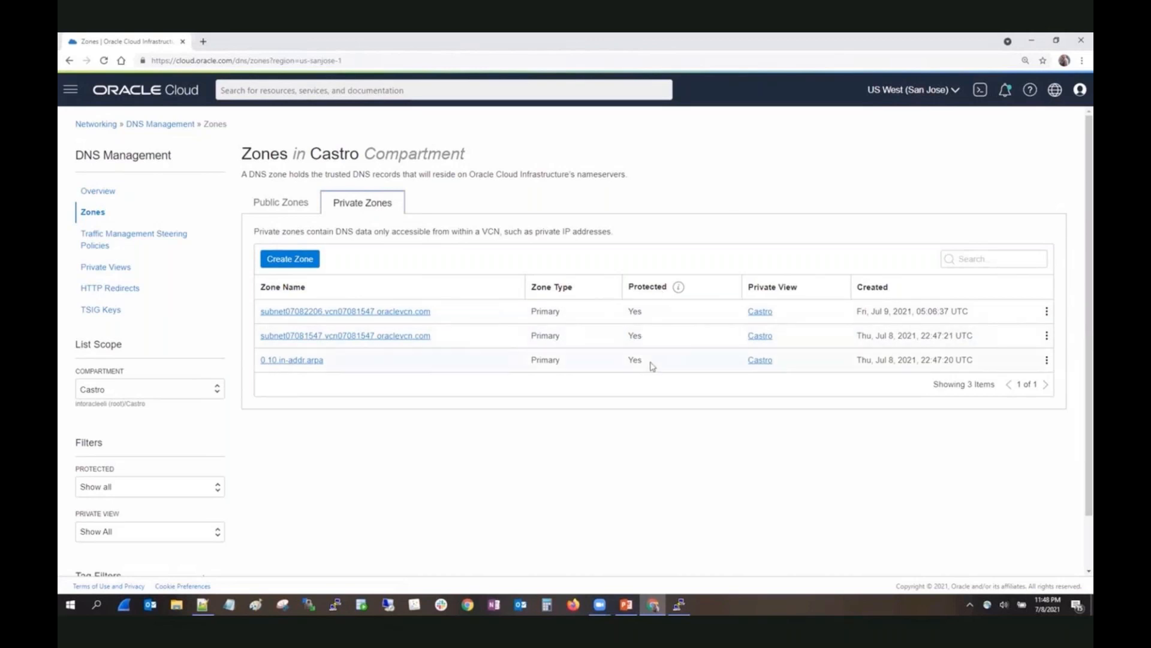
Create a private zone named oci.expert in the Castro compartment with a new DNS private view named OCIExpert.
{"action": "left_click", "coordinate": [304, 262]}
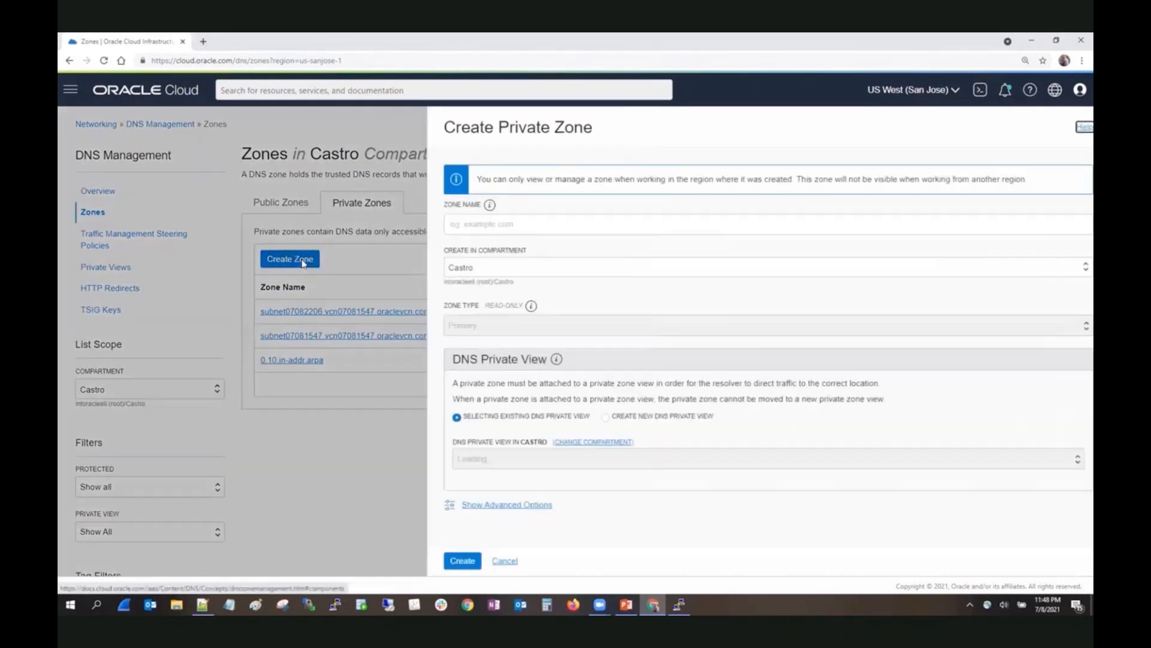
{"action": "left_click", "coordinate": [550, 229]}
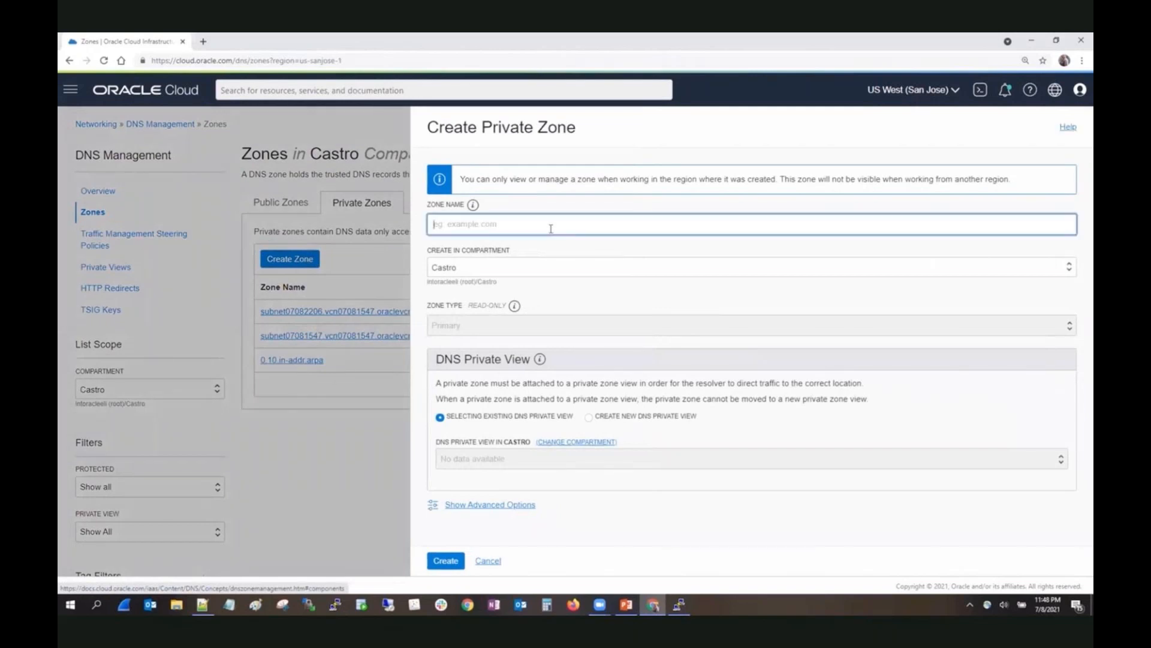
{"action": "type", "text": "oci expert"}
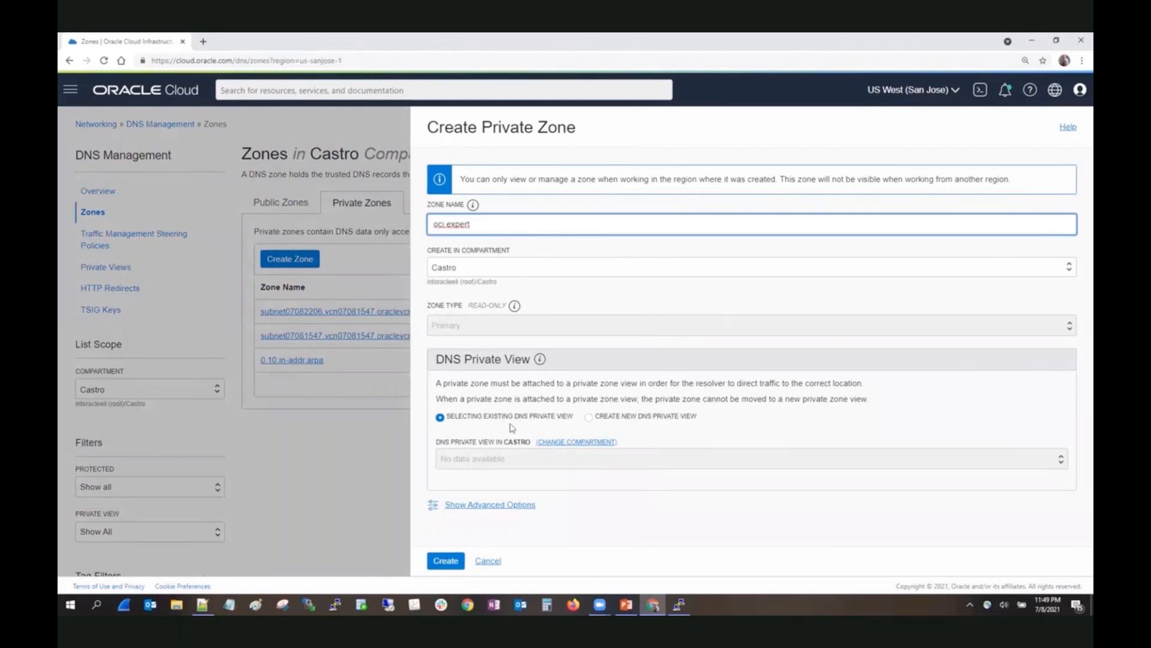
{"action": "left_click", "coordinate": [589, 416]}
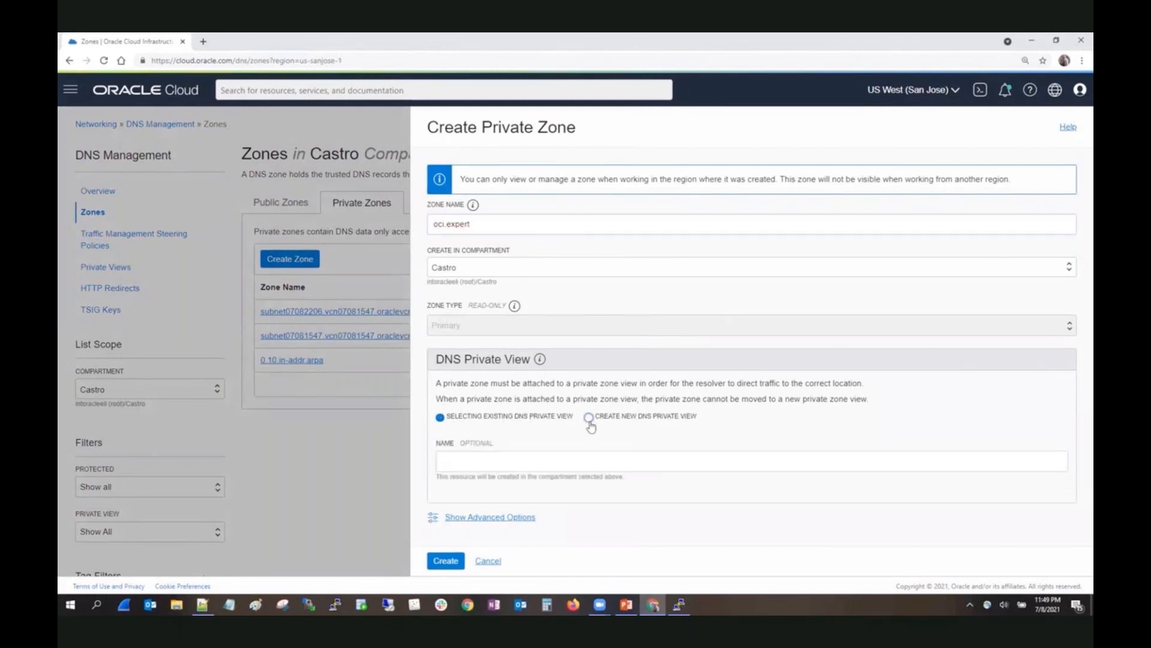
{"action": "left_click", "coordinate": [554, 460]}
{"action": "type", "text": "OCIExpert"}
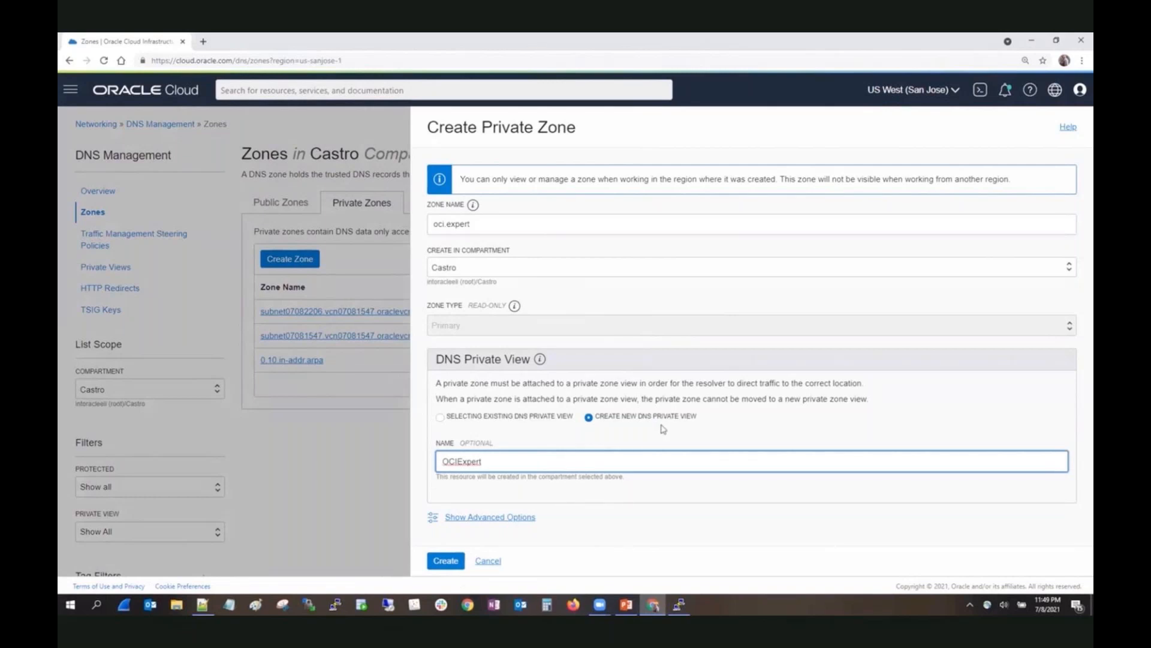
{"action": "left_click", "coordinate": [442, 562]}
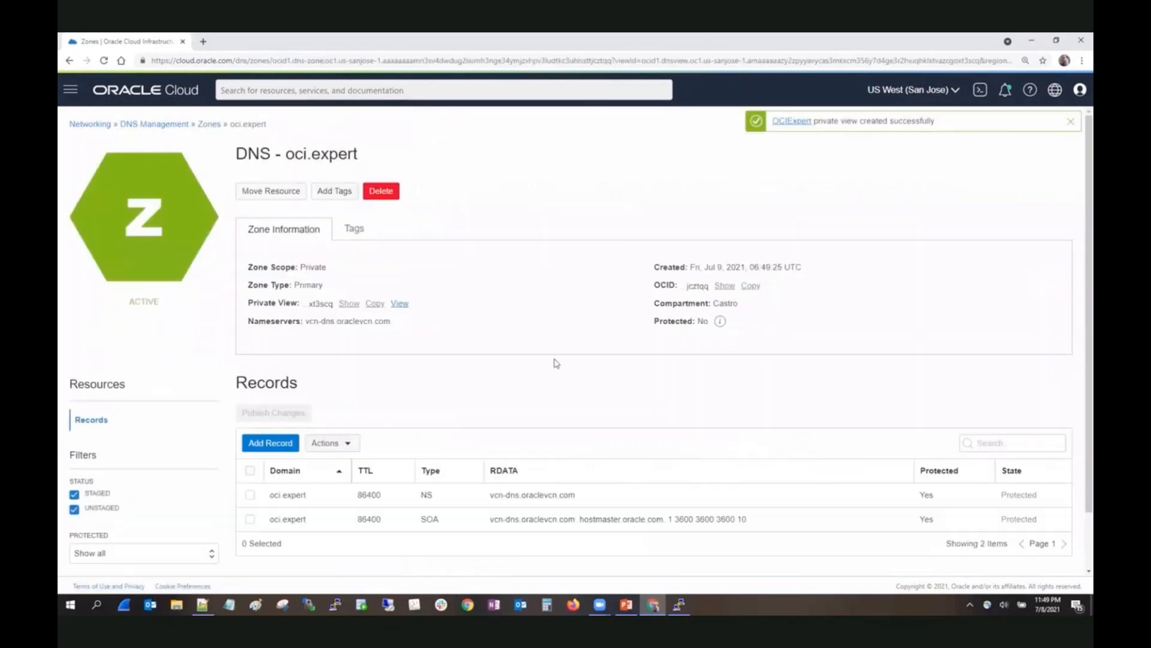
Add an A - IPv4 Address record with a 30-second TTL and the copied IP address to the oci.expert zone, and publish the change.
{"action": "left_click", "coordinate": [280, 445]}
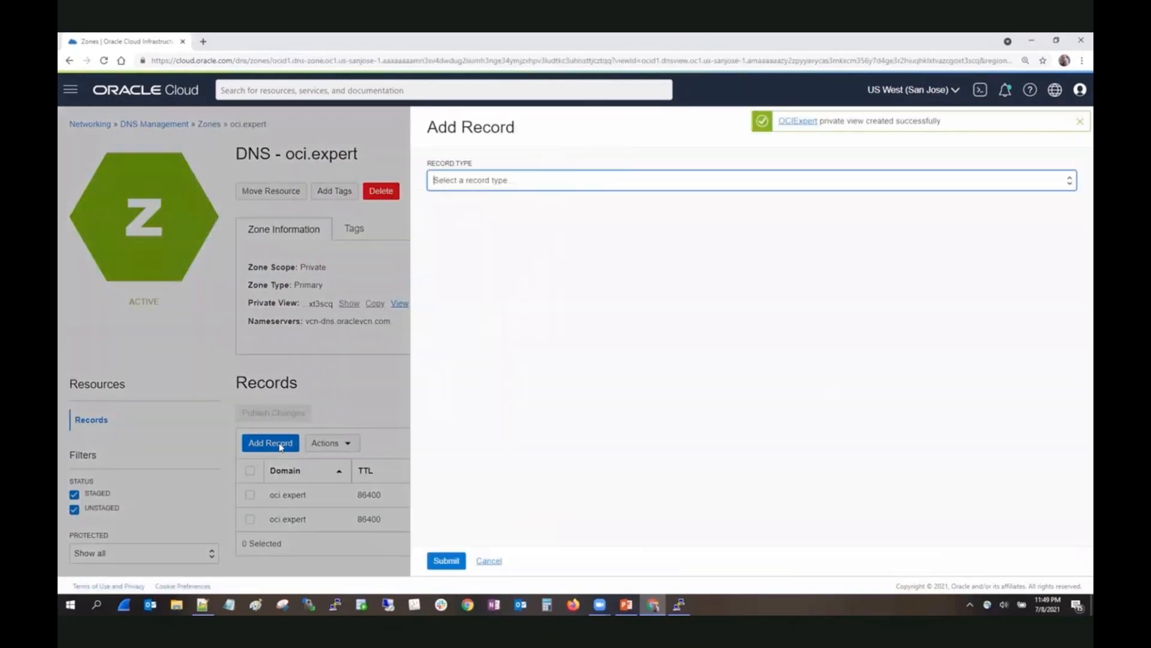
{"action": "left_click", "coordinate": [530, 184]}
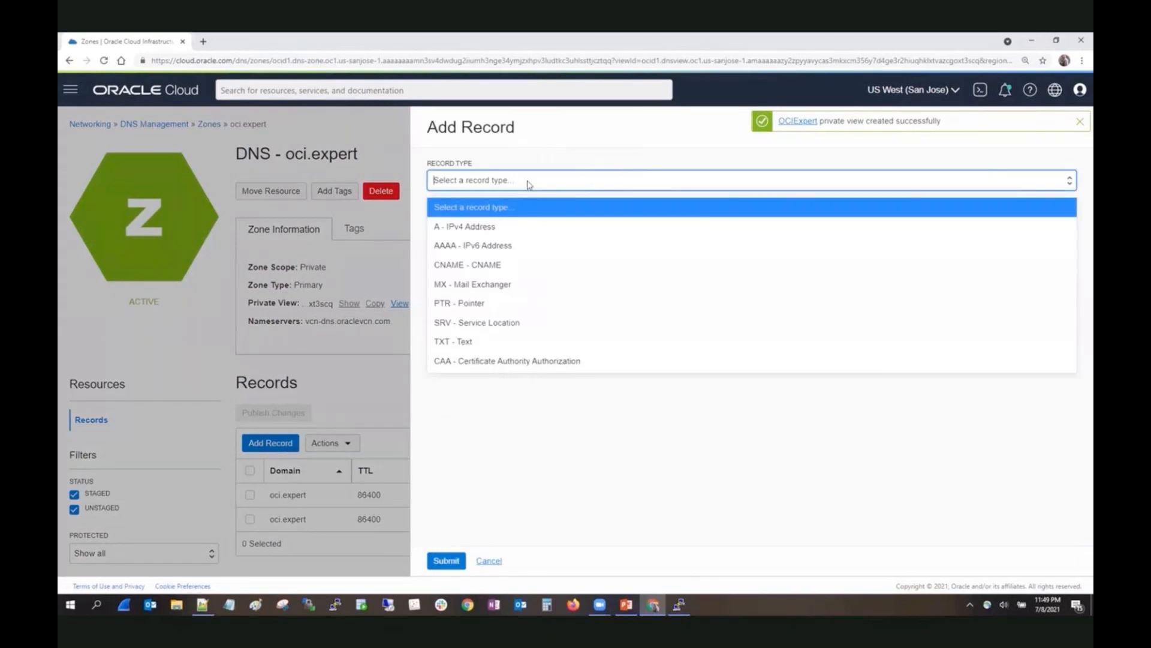
{"action": "left_click", "coordinate": [461, 226]}
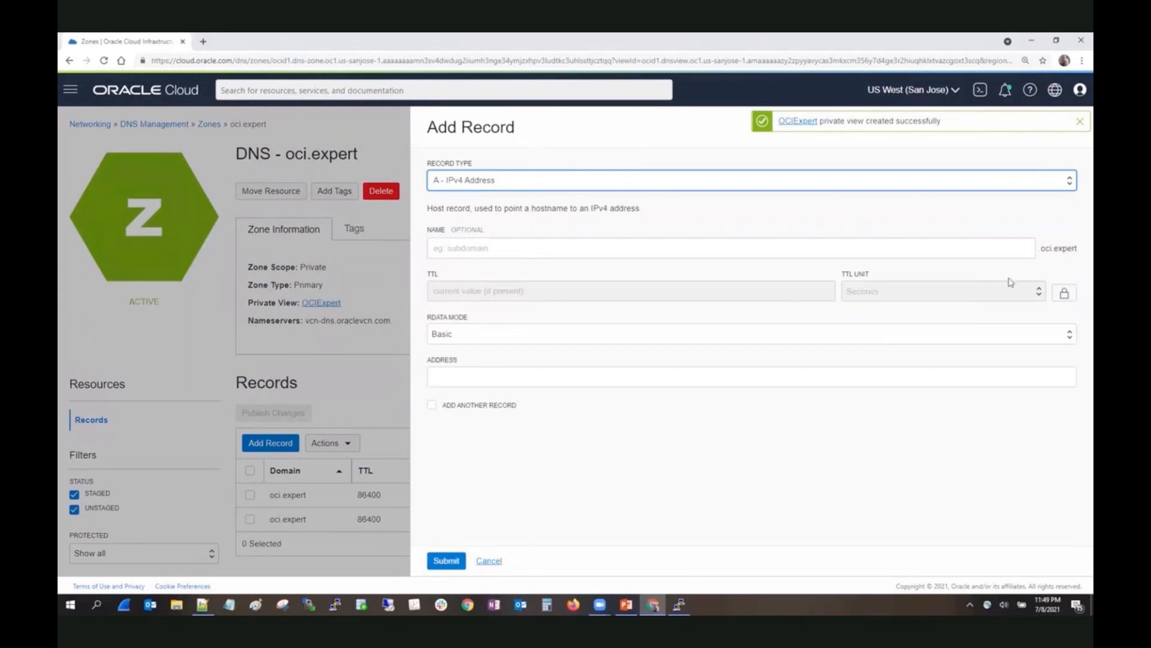
{"action": "left_click", "coordinate": [1065, 292]}
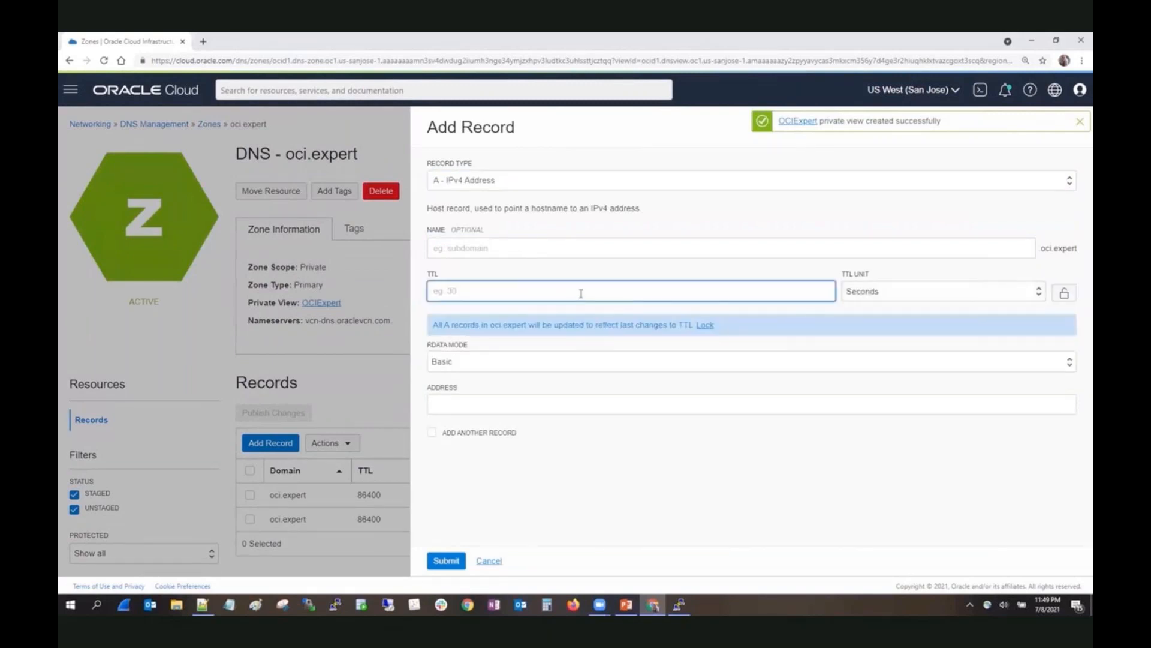
{"action": "type", "text": "30"}
{"action": "left_click", "coordinate": [466, 402]}
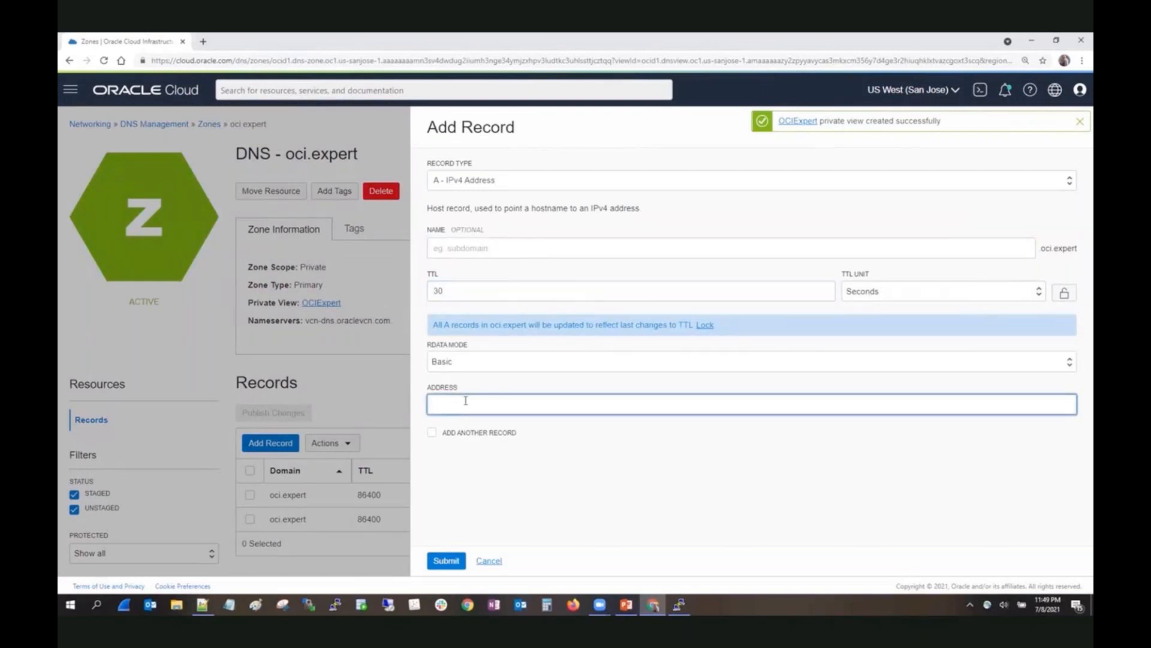
{"action": "key", "text": "ctrl+v"}
{"action": "left_click", "coordinate": [447, 560]}
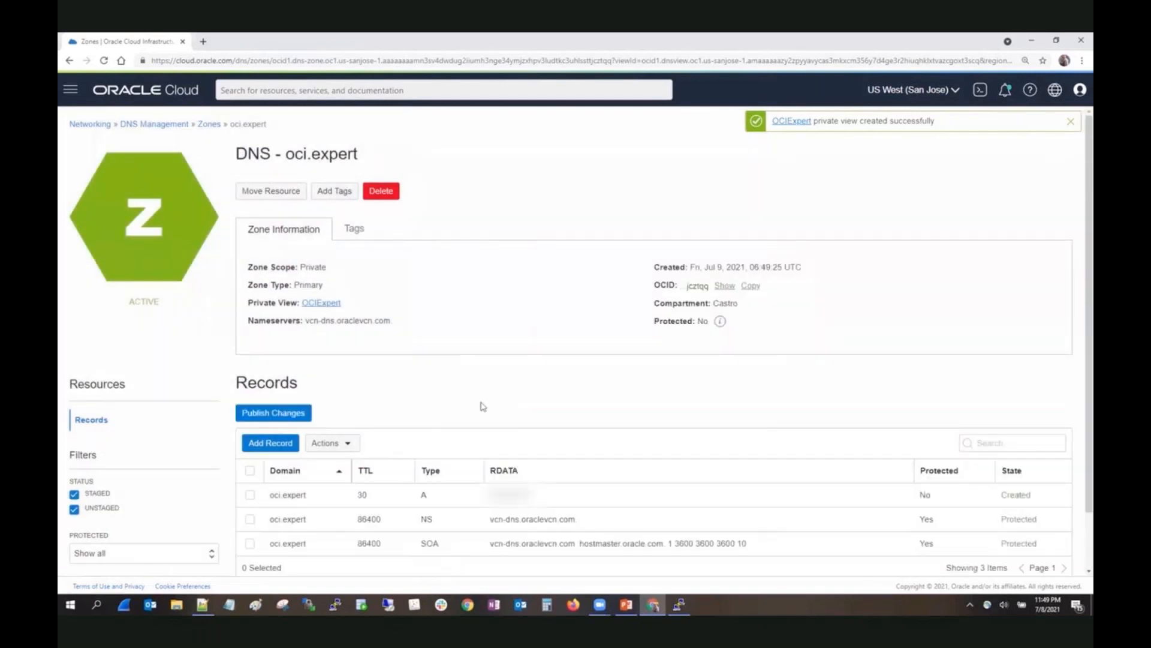
{"action": "left_click", "coordinate": [288, 414]}
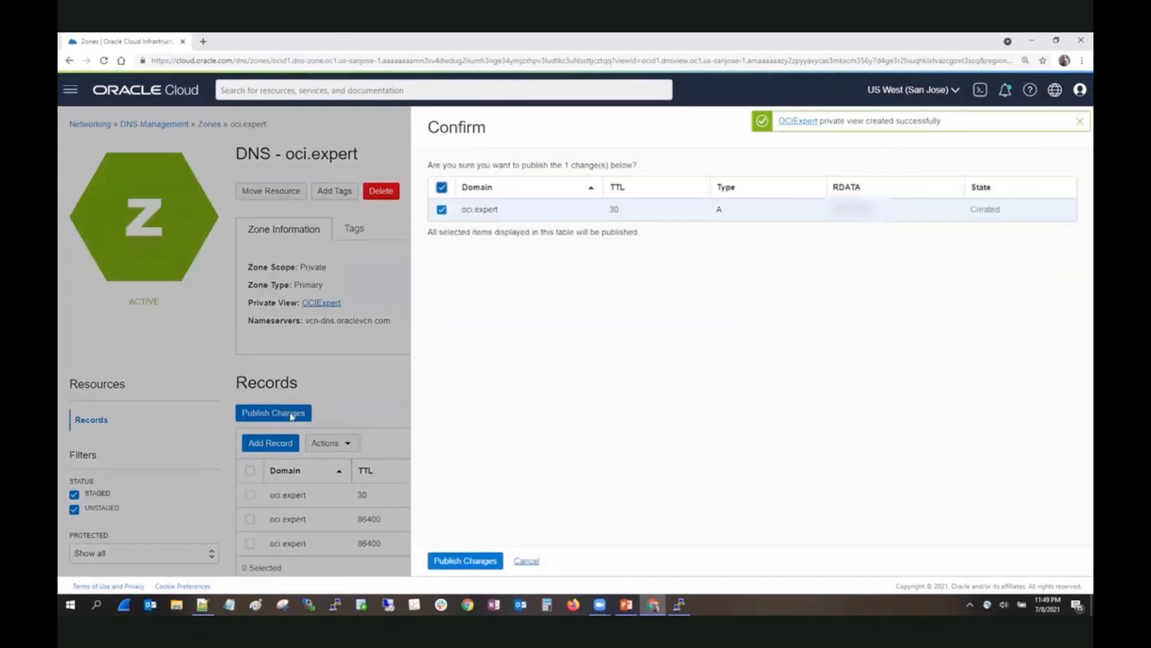
{"action": "left_click", "coordinate": [462, 559]}
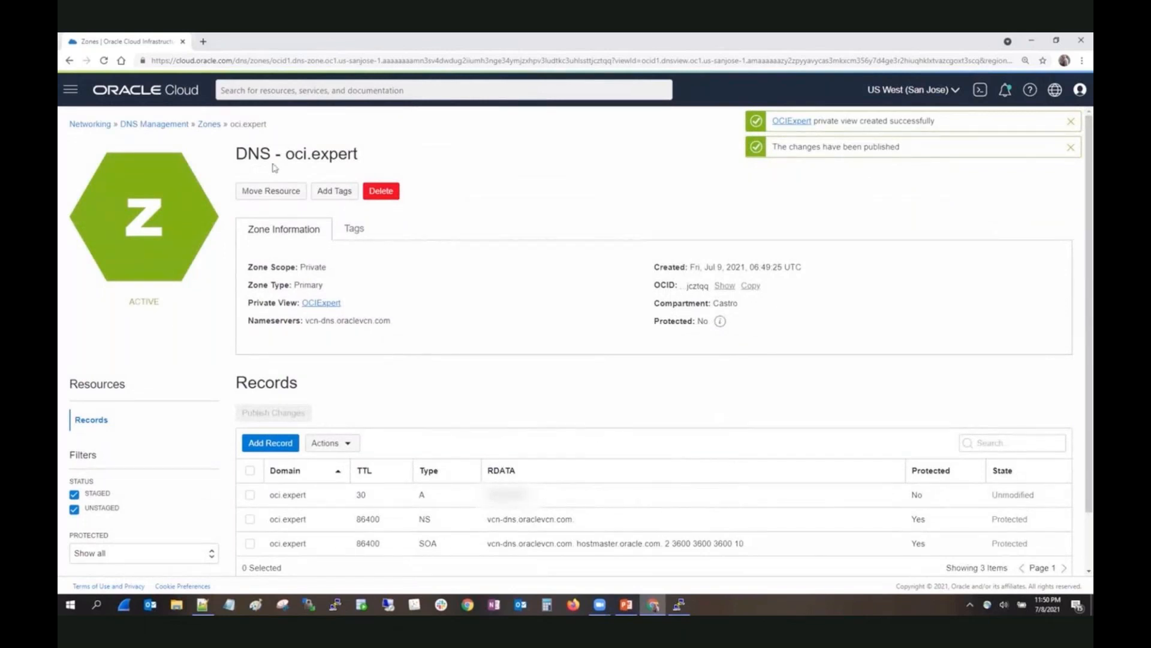
Open the DNS resolver of the Castro virtual cloud network under Networking.
{"action": "left_click", "coordinate": [101, 126]}
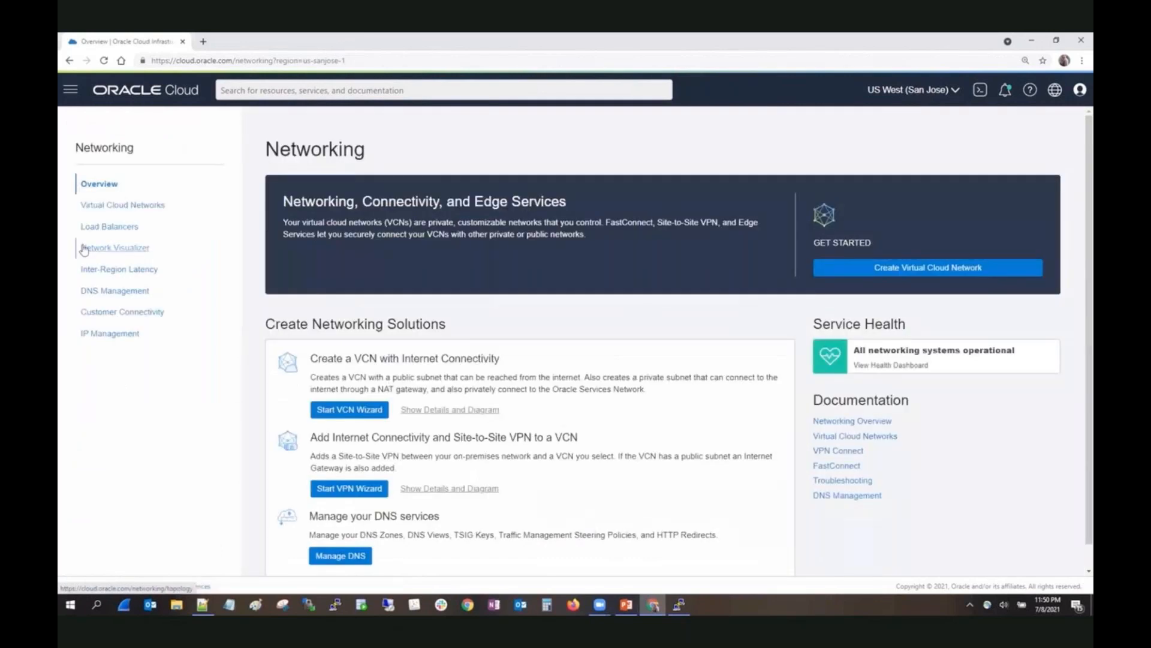
{"action": "left_click", "coordinate": [130, 206]}
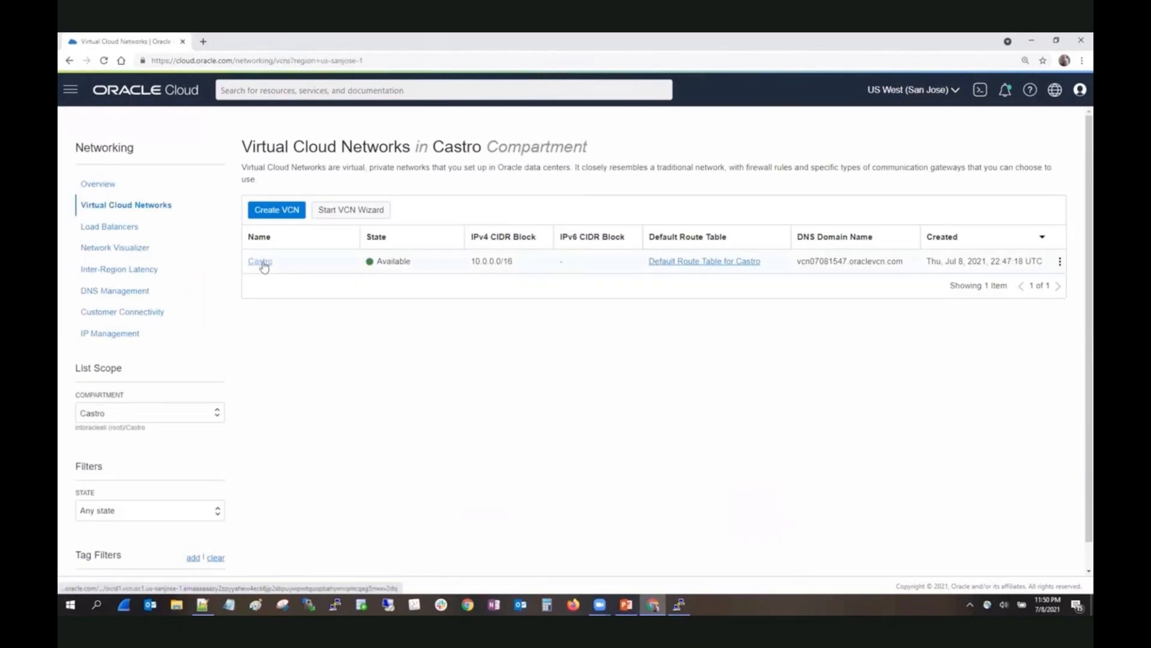
{"action": "left_click", "coordinate": [260, 262]}
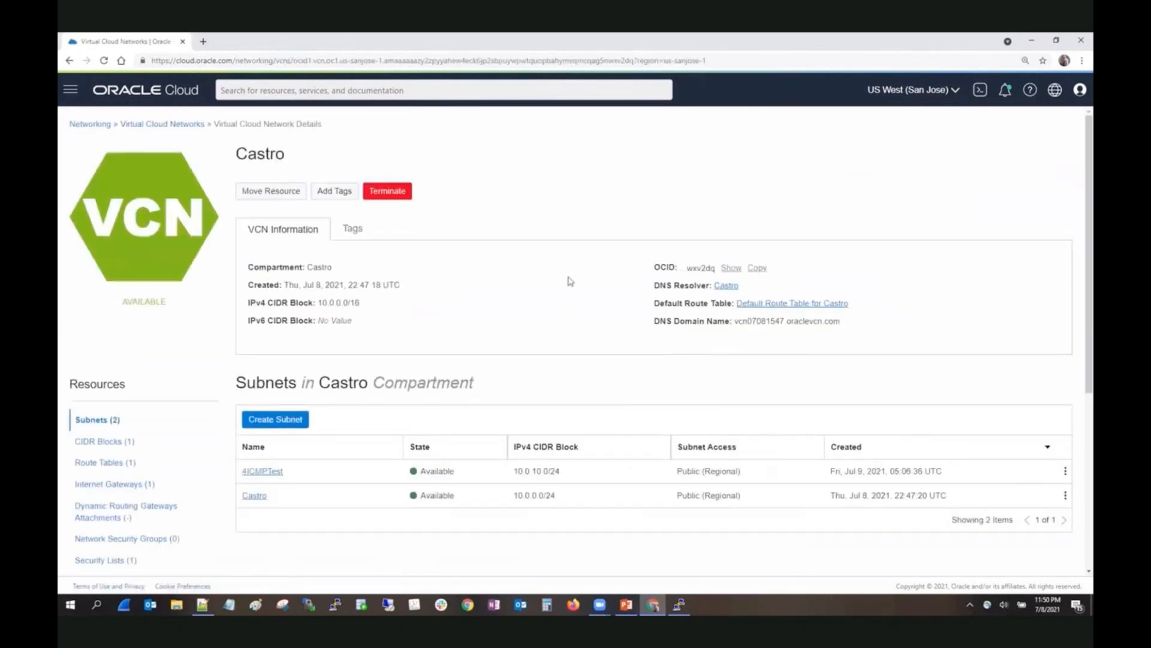
{"action": "left_click", "coordinate": [726, 286]}
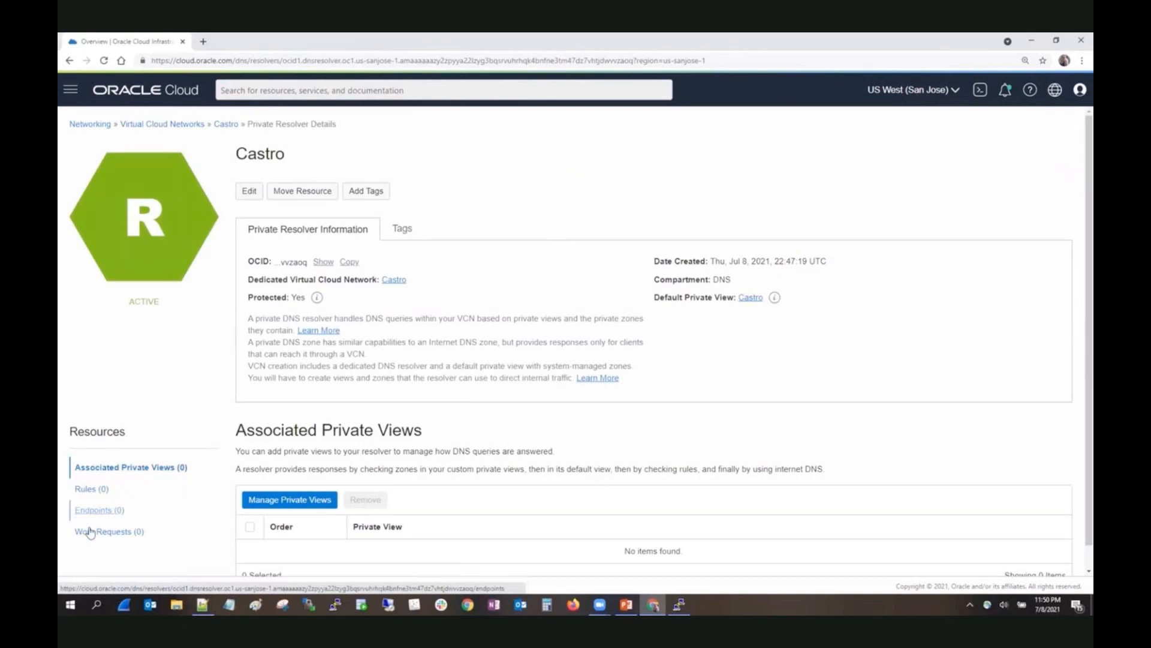
Associate the OCIExpert private view from the Castro compartment with the Castro resolver and save the changes.
{"action": "left_click", "coordinate": [153, 472]}
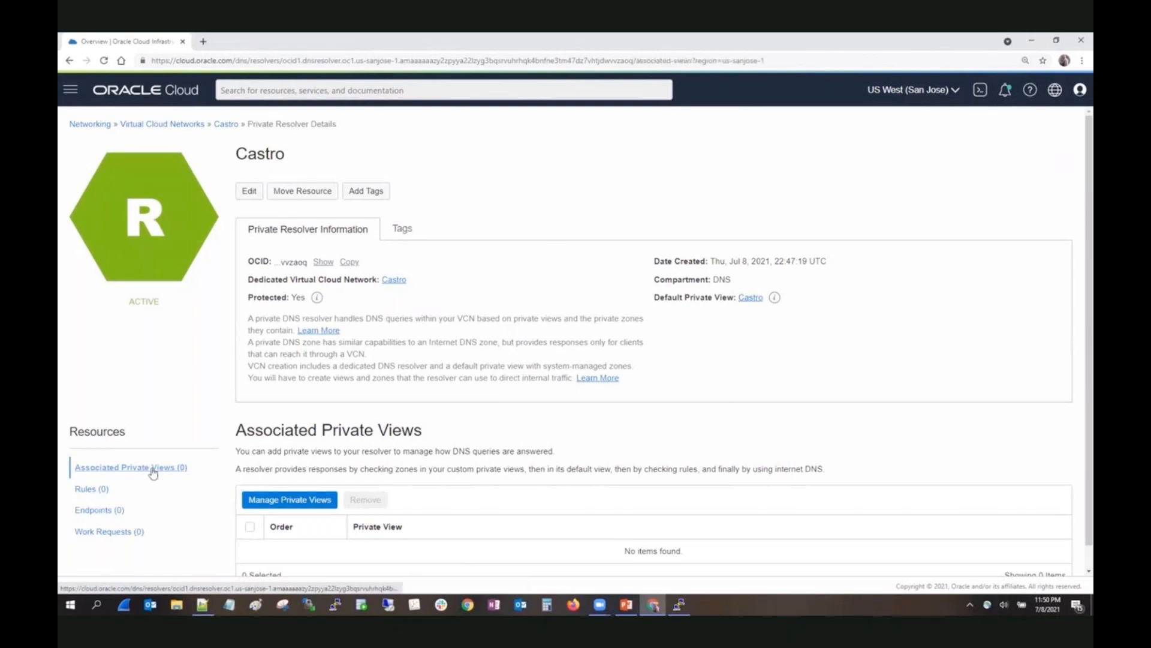
{"action": "left_click", "coordinate": [256, 501]}
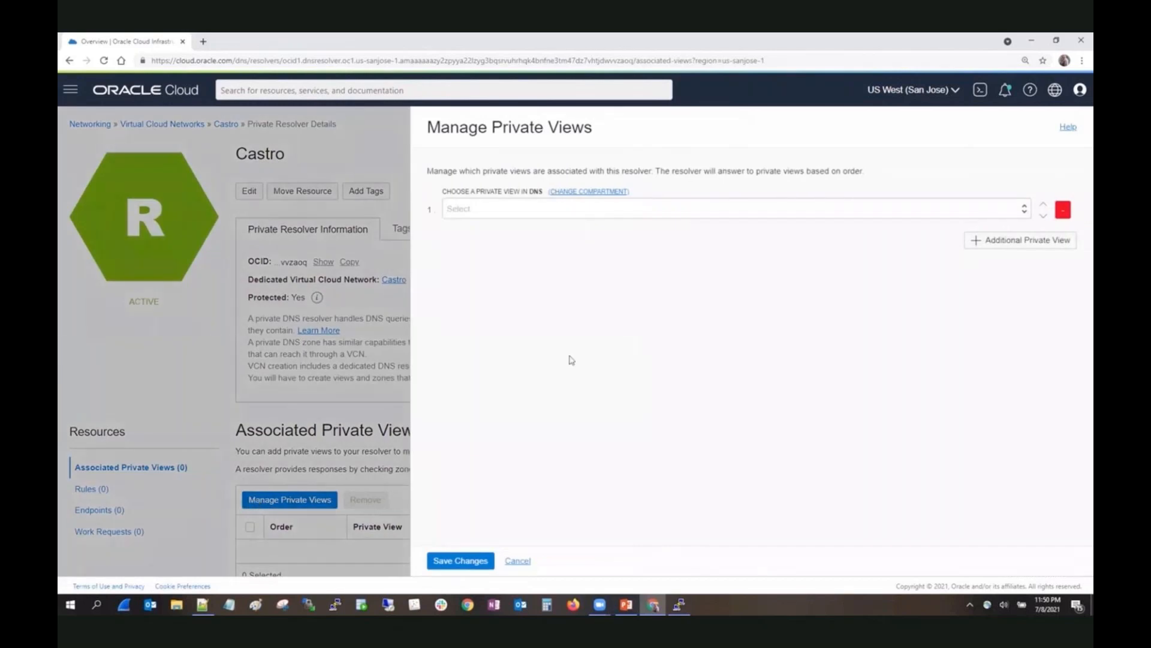
{"action": "left_click", "coordinate": [576, 201]}
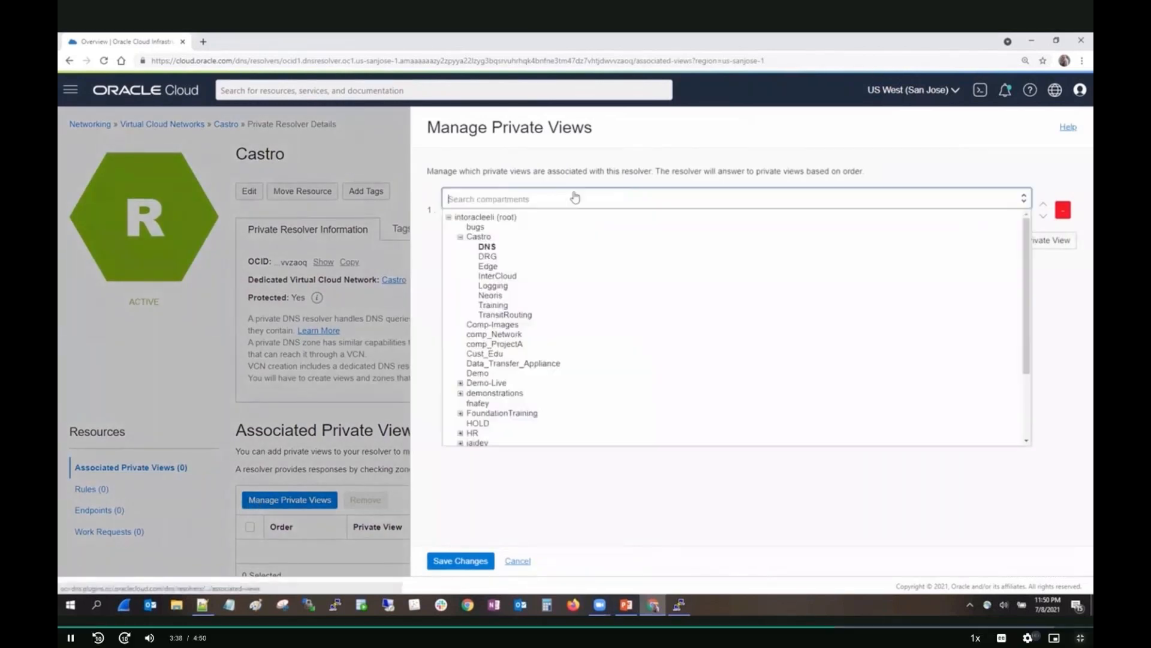
{"action": "left_click", "coordinate": [479, 237]}
{"action": "left_click", "coordinate": [510, 213]}
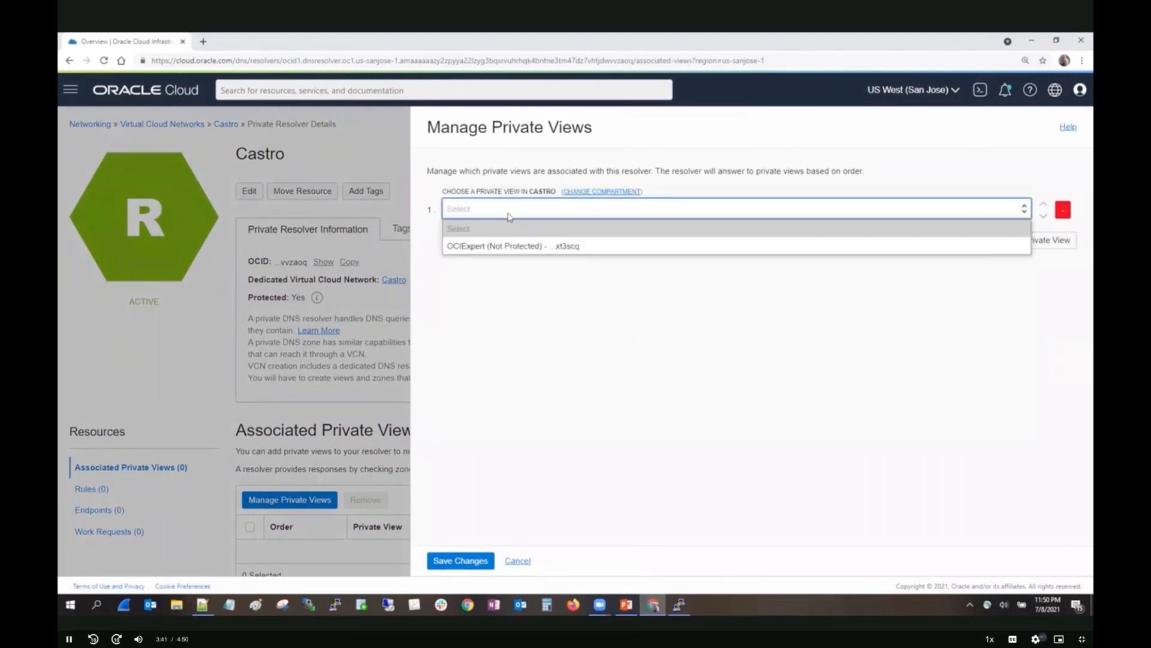
{"action": "left_click", "coordinate": [484, 248]}
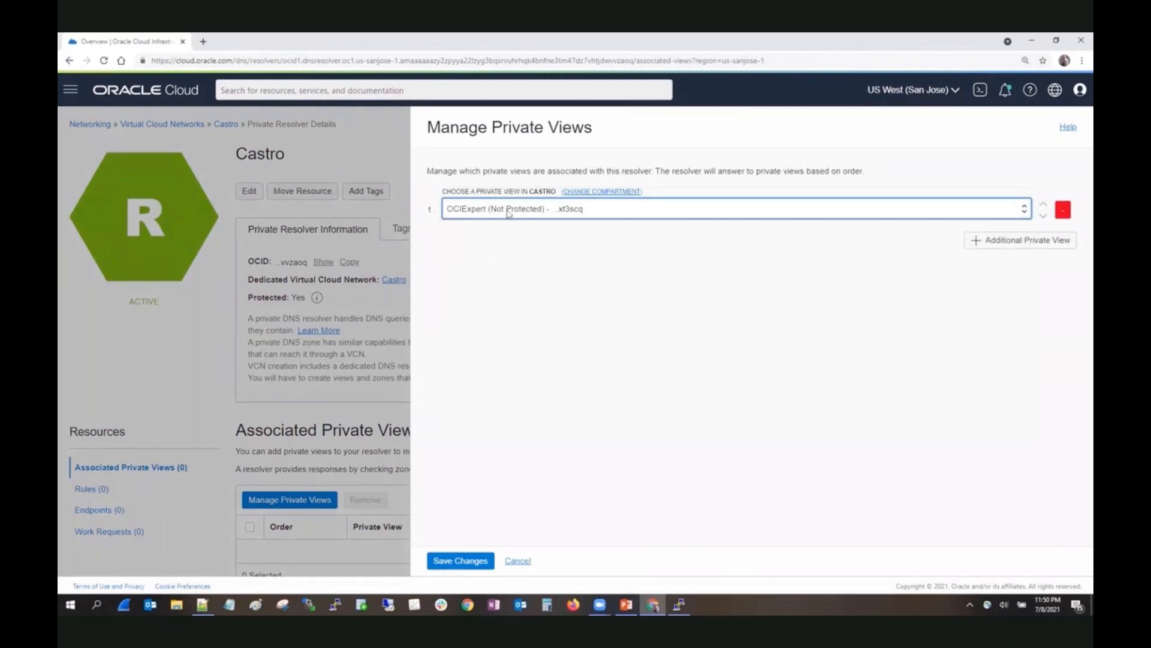
{"action": "left_click", "coordinate": [459, 562]}
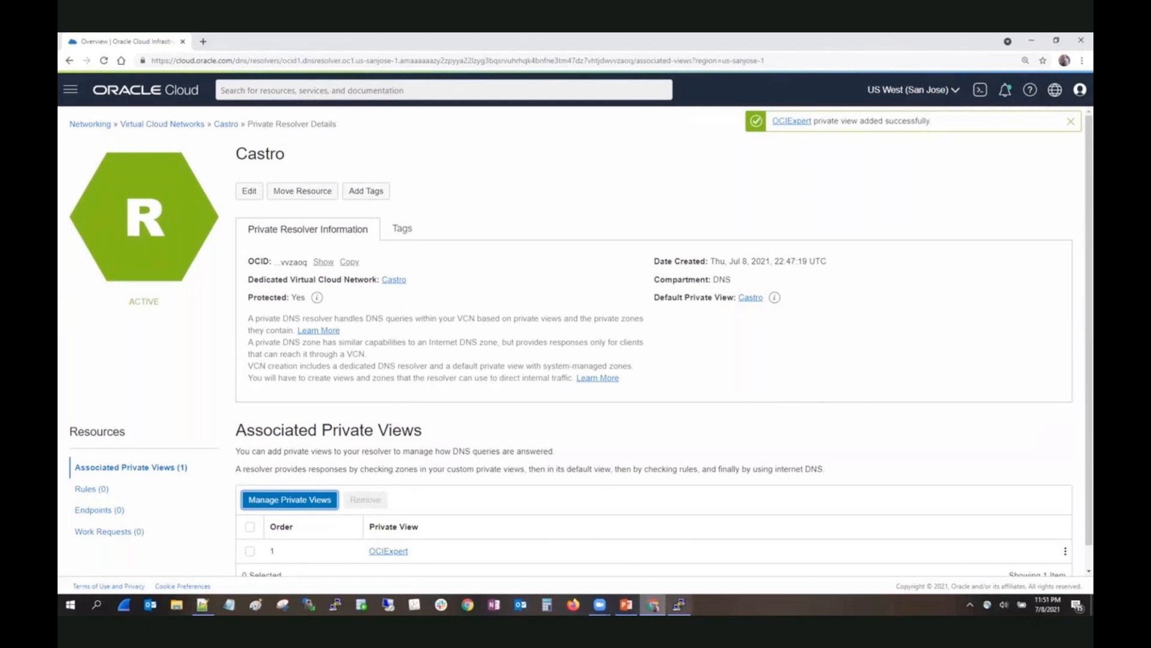
Switch to the PuTTY session on the instance and rerun curl oci.expert to test name resolution.
{"action": "left_click", "coordinate": [678, 604]}
{"action": "left_click", "coordinate": [678, 558]}
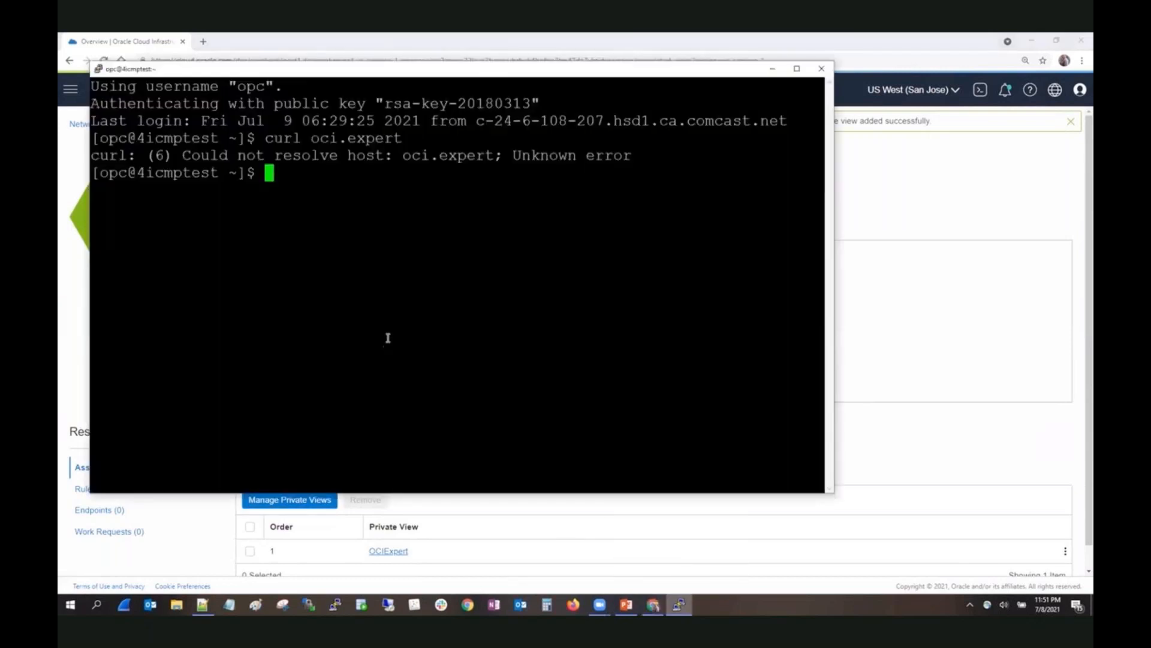
{"action": "key", "text": "Up"}
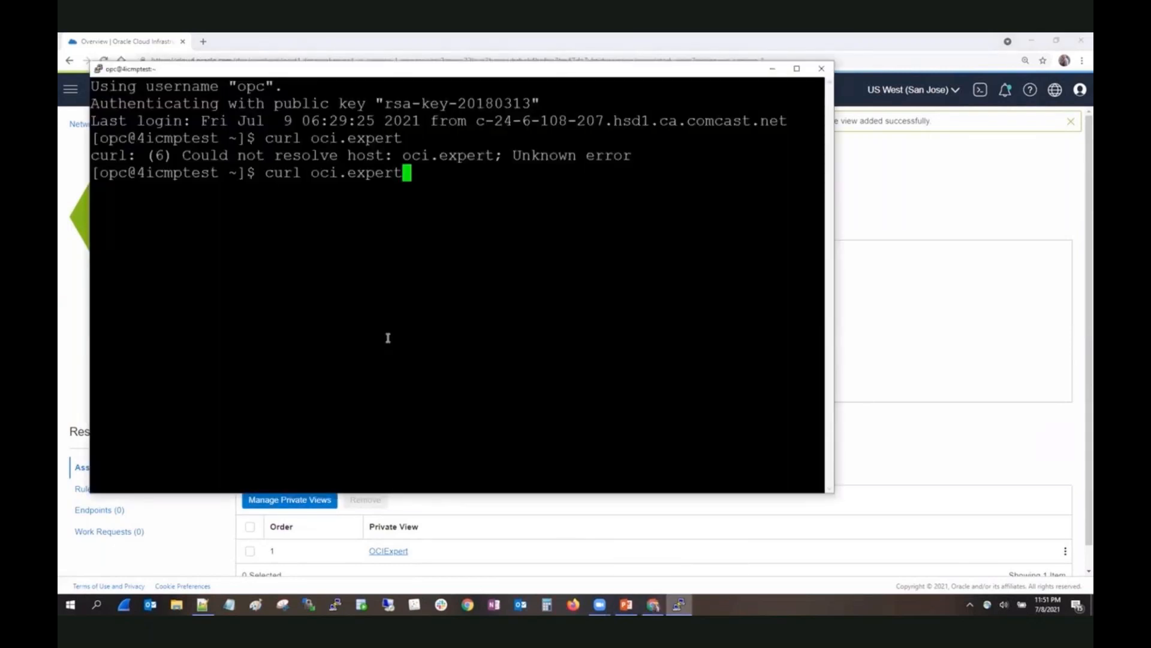
{"action": "key", "text": "Return"}
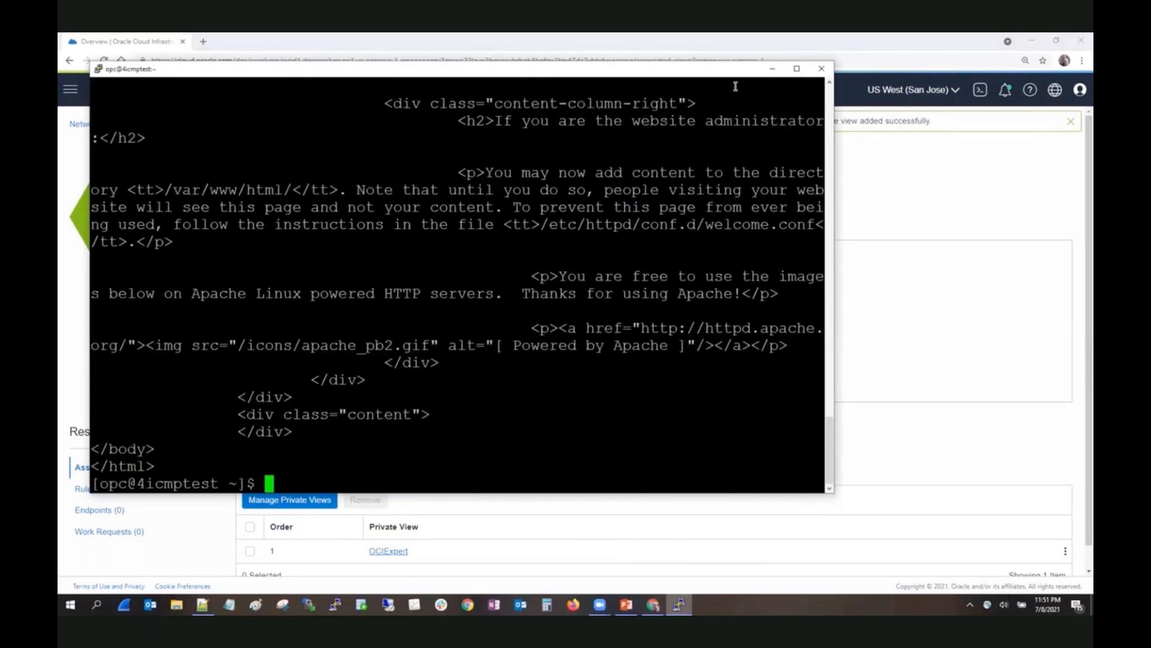
Maximize the terminal, examine the HTML returned by curl, and ping oci.expert from the instance.
{"action": "left_click", "coordinate": [803, 67]}
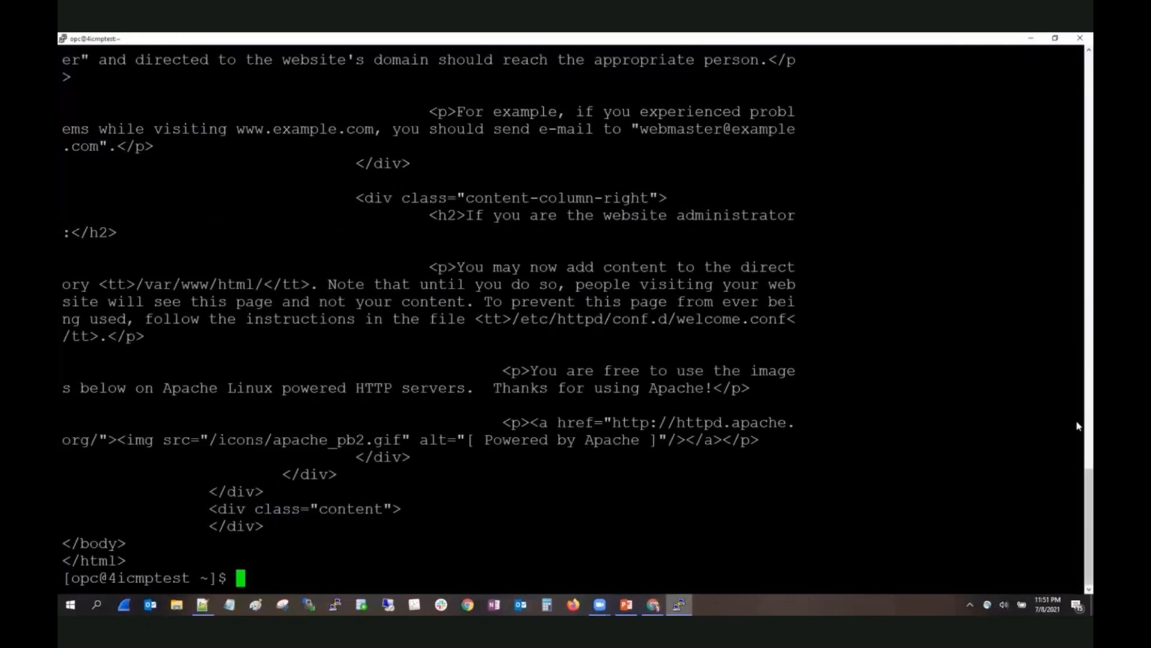
{"action": "left_click_drag", "start_coordinate": [1078, 555], "coordinate": [1078, 396]}
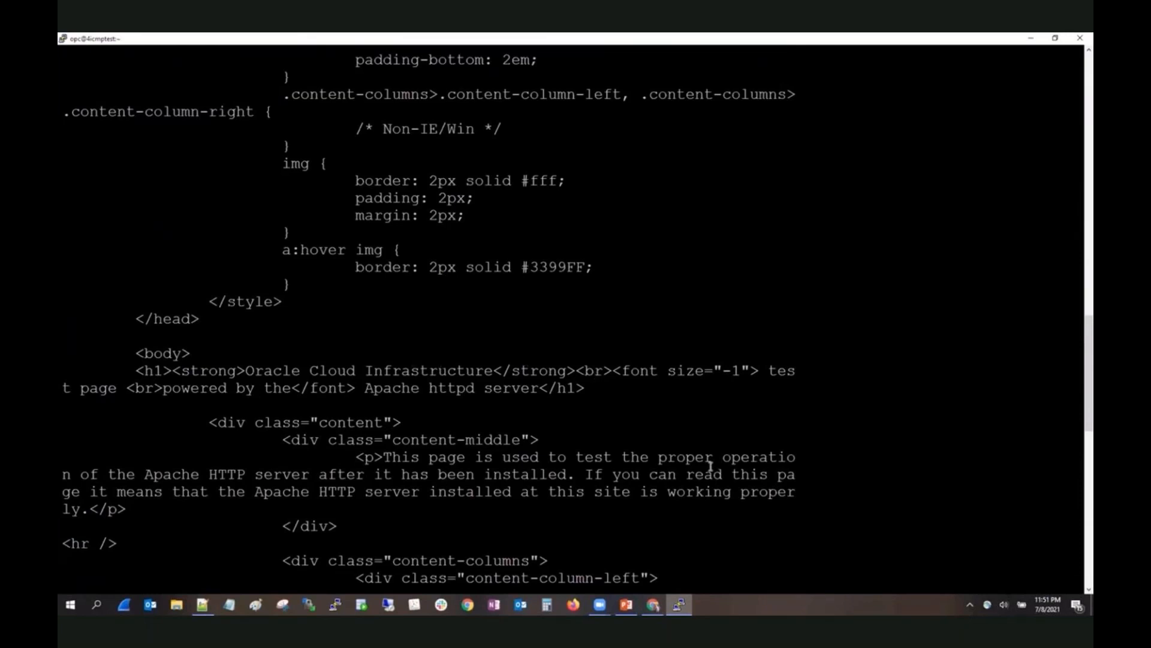
{"action": "left_click_drag", "start_coordinate": [1087, 372], "coordinate": [1073, 561]}
{"action": "type", "text": "ping oci.expert"}
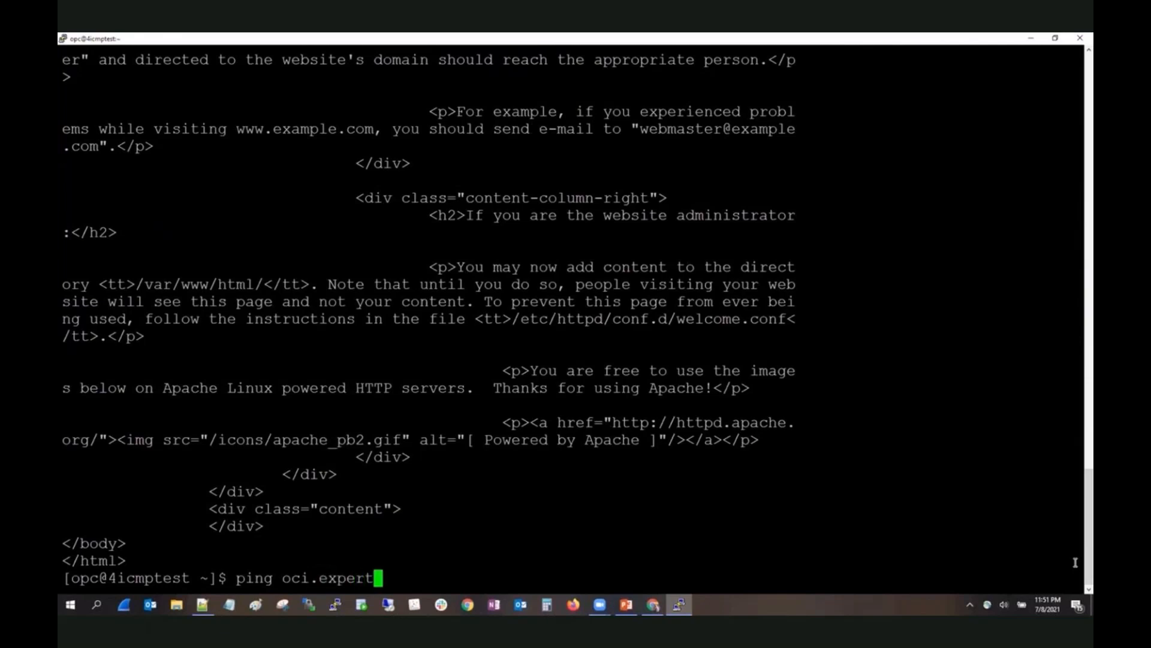
{"action": "key", "text": "Return"}
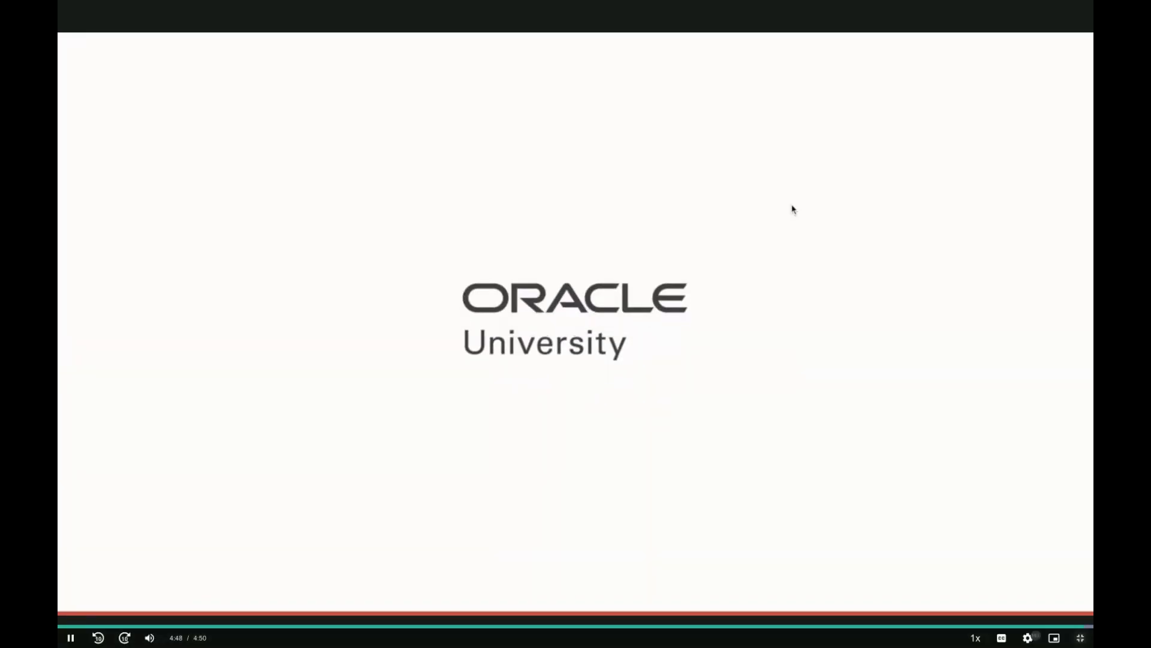
Leave the finished lesson in MyLearn and play Demo: Traffic Management at 720p in full screen.
{"action": "key", "text": "Escape"}
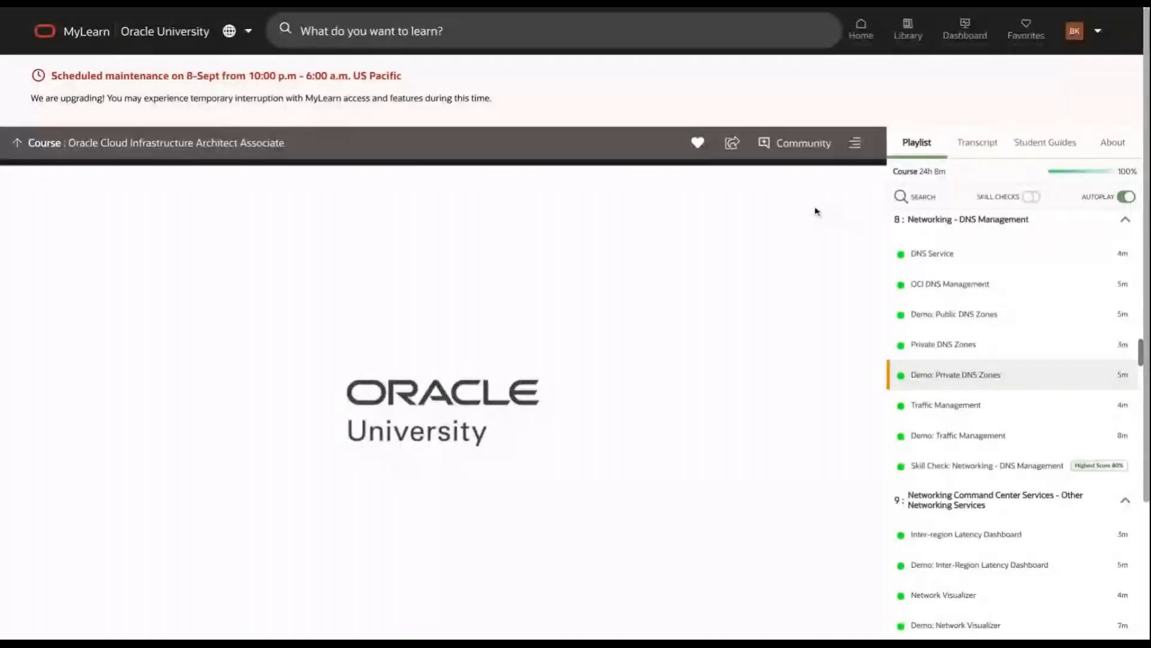
{"action": "left_click", "coordinate": [931, 433]}
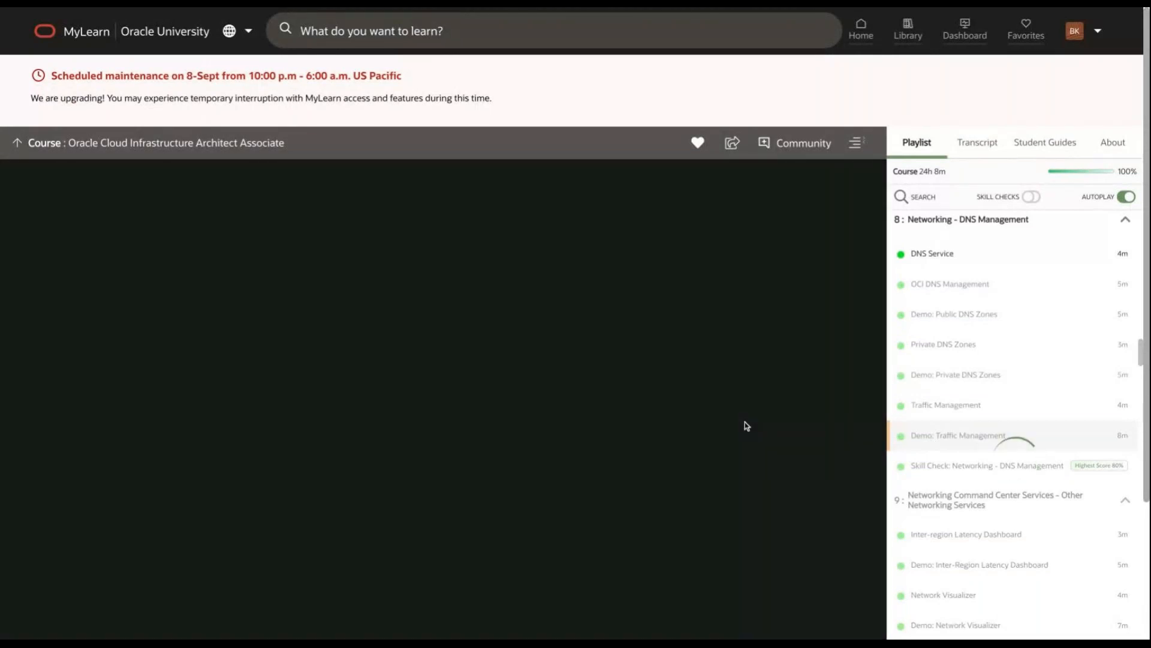
{"action": "scroll", "coordinate": [763, 465], "scroll_direction": "down", "scroll_amount": 2}
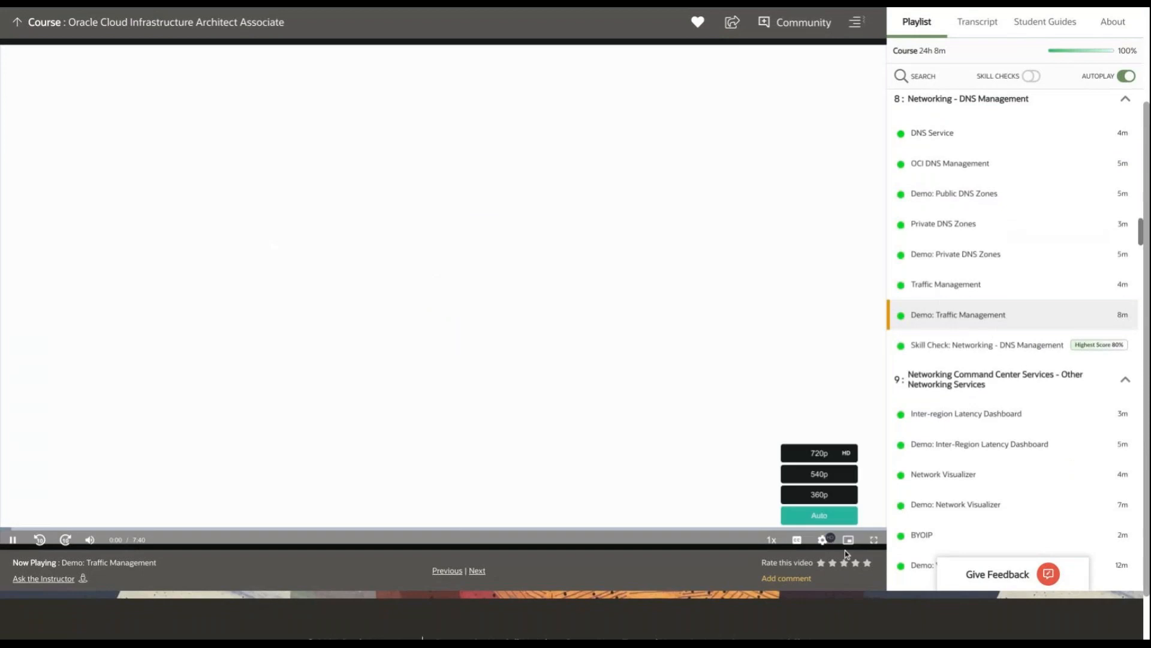
{"action": "left_click", "coordinate": [828, 539]}
{"action": "left_click", "coordinate": [822, 454]}
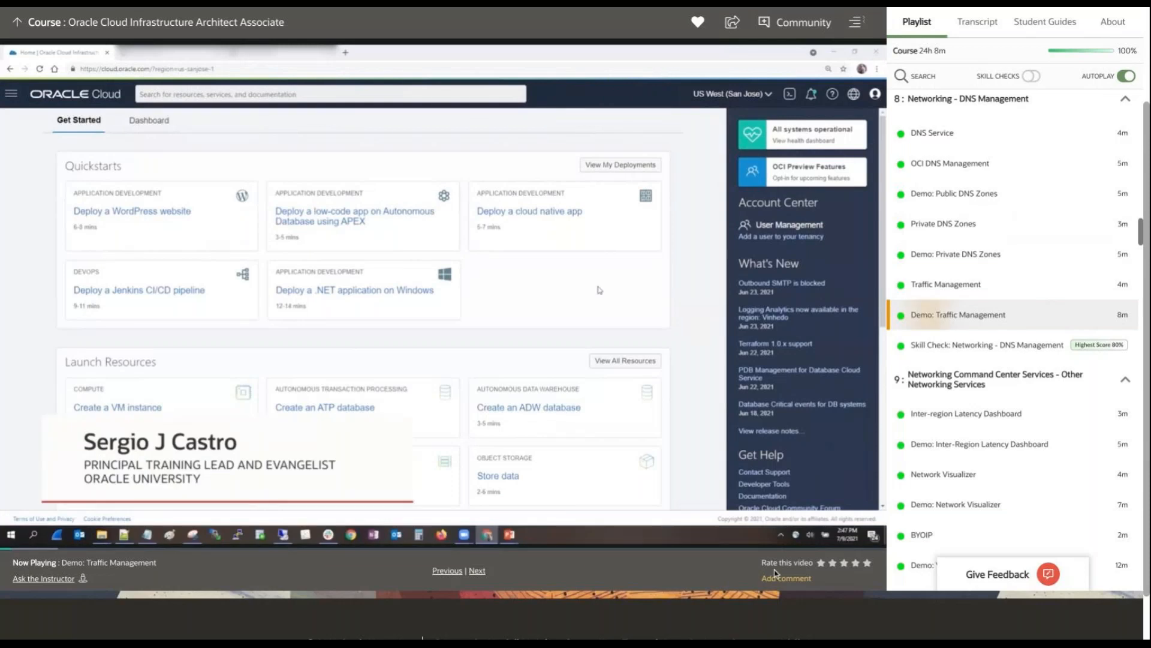
{"action": "left_click", "coordinate": [876, 540]}
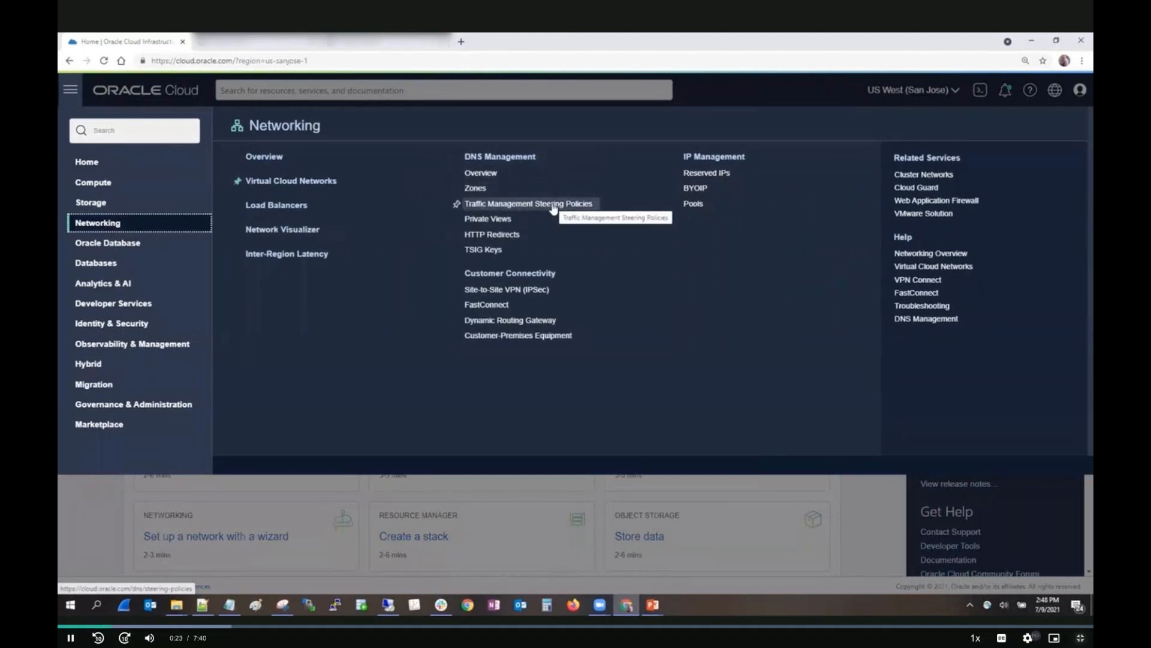
Switch the Oracle Cloud console region to Germany Central (Frankfurt).
{"action": "left_click", "coordinate": [958, 101]}
{"action": "left_click", "coordinate": [956, 93]}
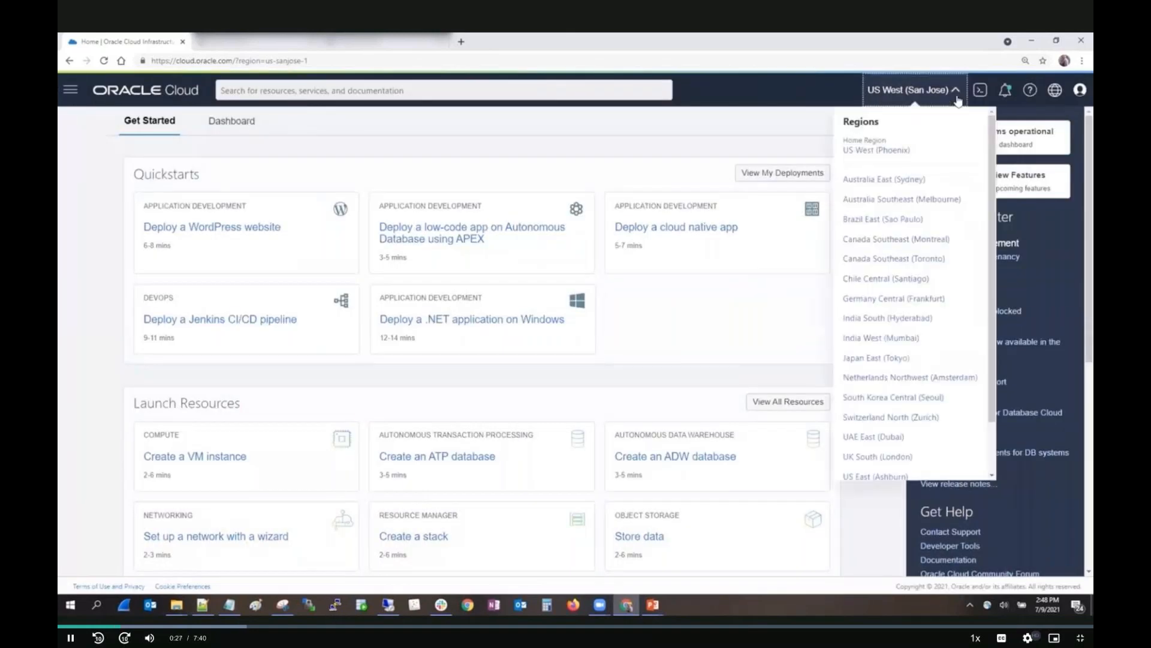
{"action": "left_click", "coordinate": [937, 298]}
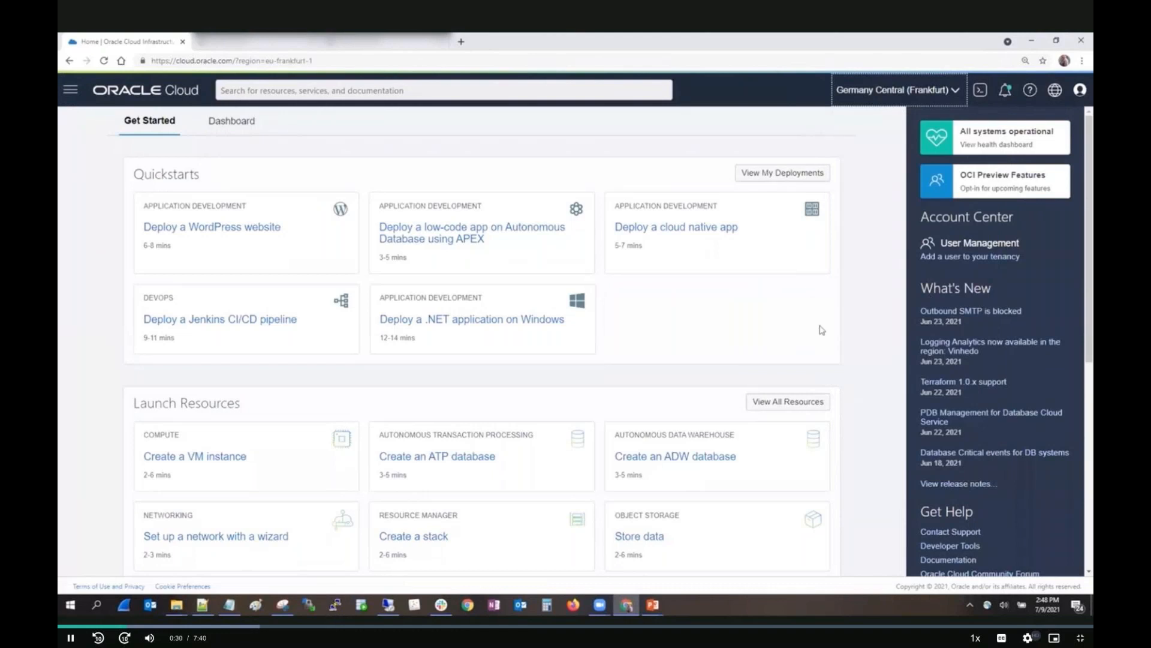
Show the Compute instances list for the Frankfurt region and view the test web page in the neighbouring browser tab.
{"action": "left_click", "coordinate": [71, 89]}
{"action": "left_click", "coordinate": [96, 186]}
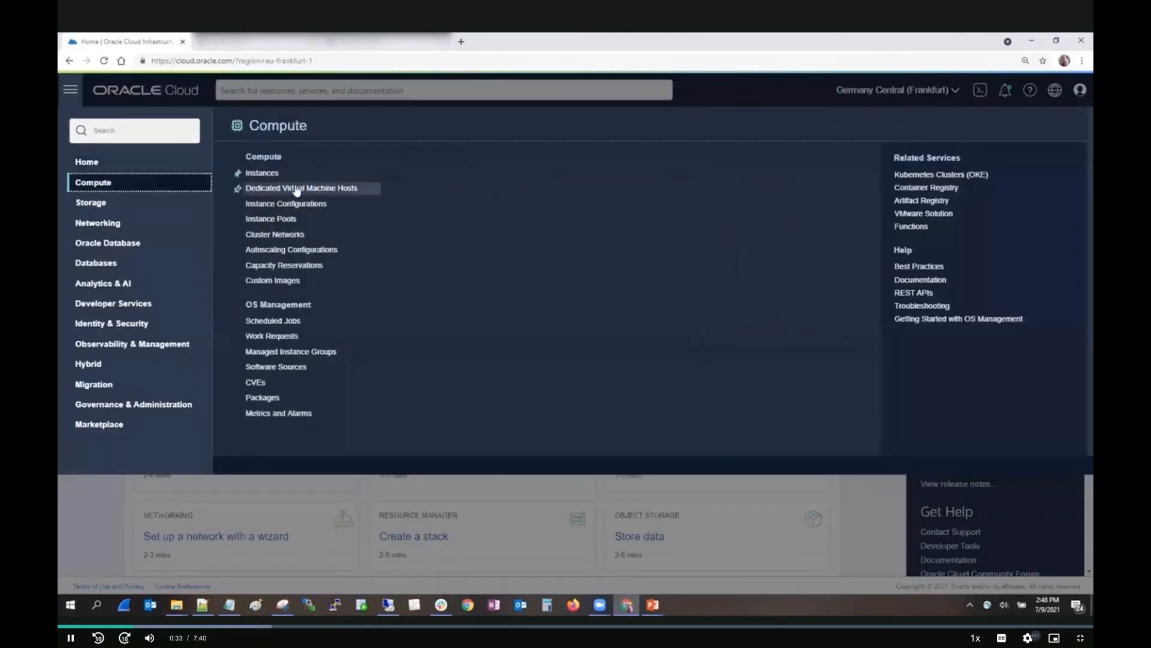
{"action": "left_click", "coordinate": [255, 173]}
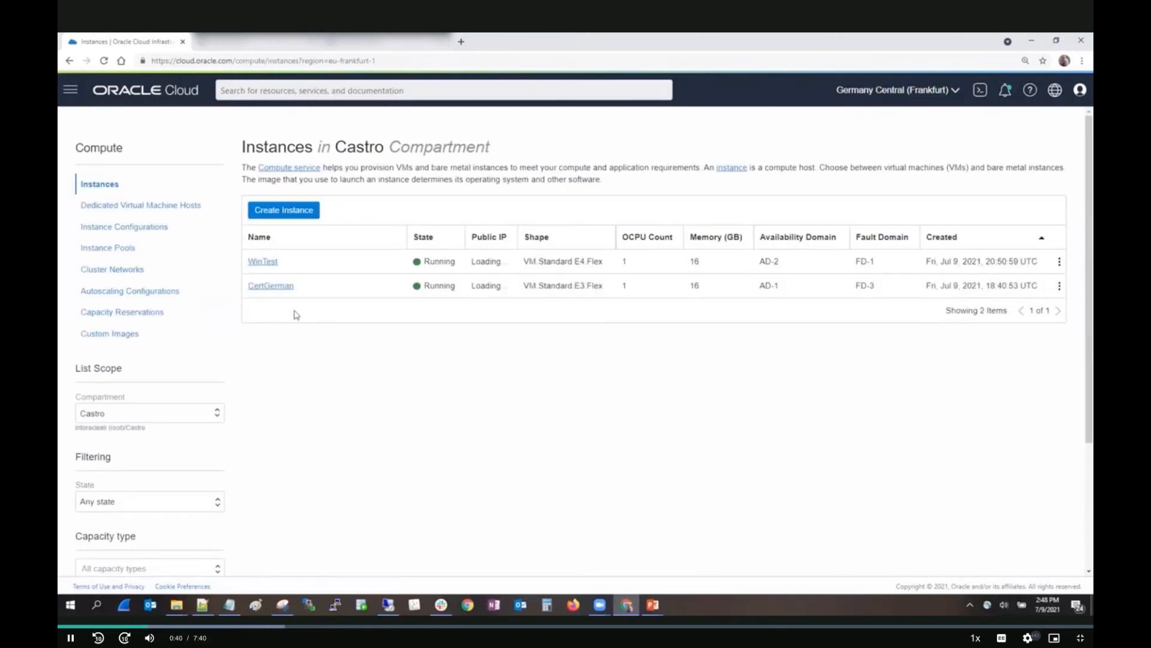
{"action": "left_click", "coordinate": [237, 46]}
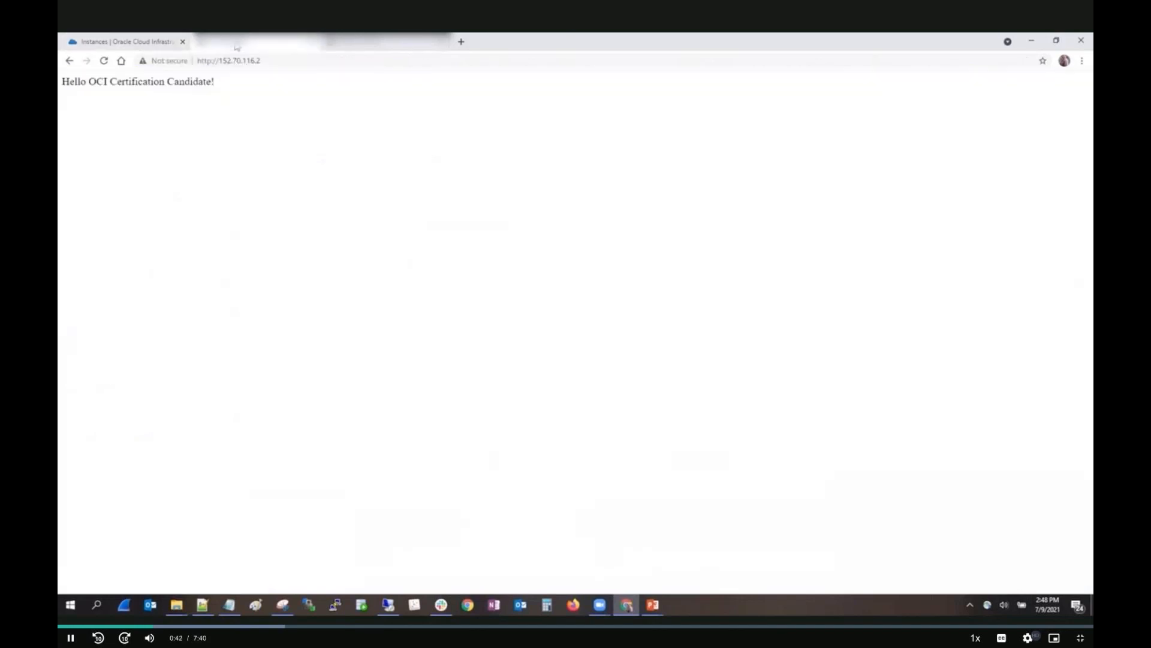
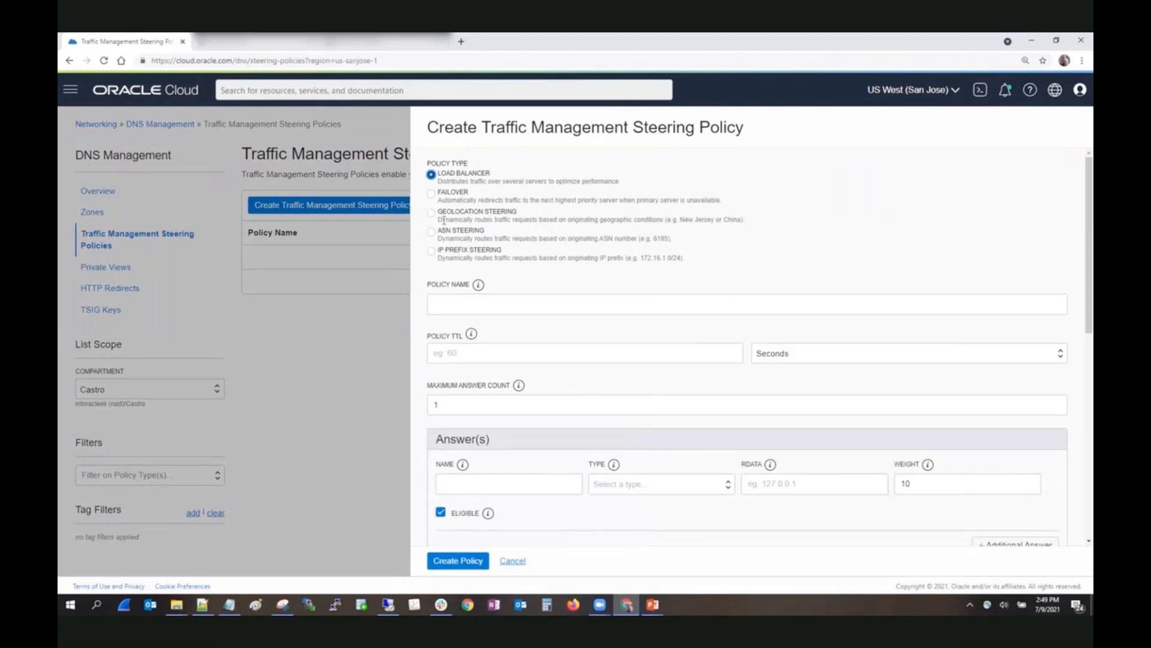
Make the steering policy a Geolocation Steering policy named GeoURL with a TTL of 60 seconds.
{"action": "left_click", "coordinate": [431, 213]}
{"action": "scroll", "coordinate": [831, 243], "scroll_direction": "down", "scroll_amount": 1}
{"action": "left_click", "coordinate": [649, 252]}
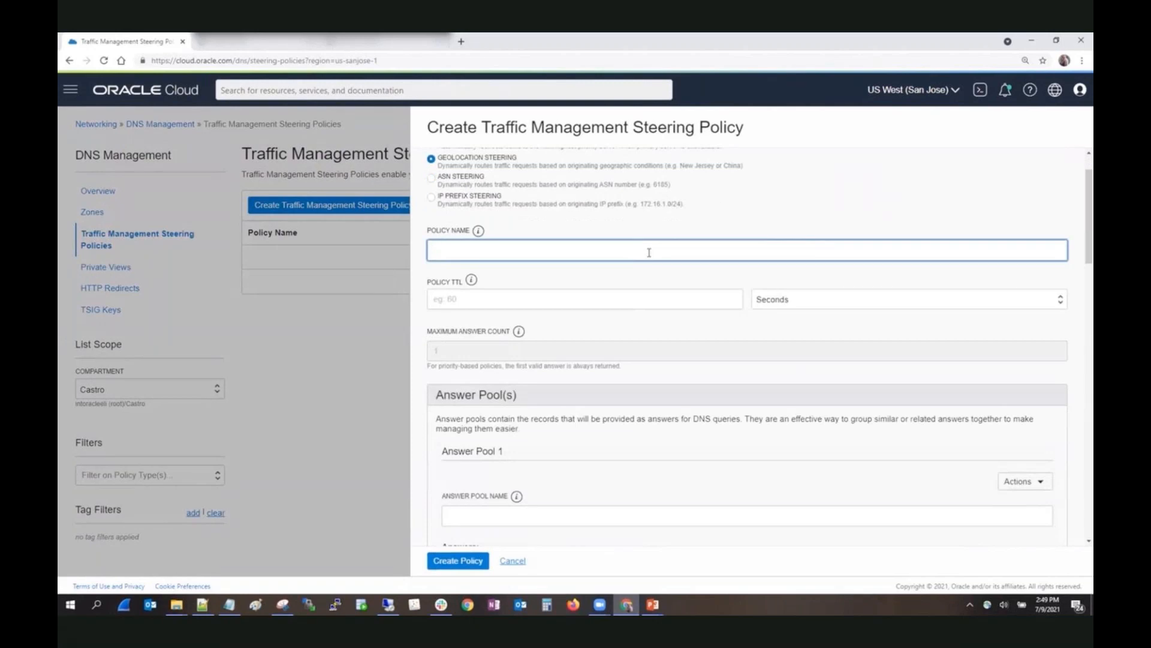
{"action": "type", "text": "GeoURL"}
{"action": "left_click", "coordinate": [518, 300]}
{"action": "type", "text": "60"}
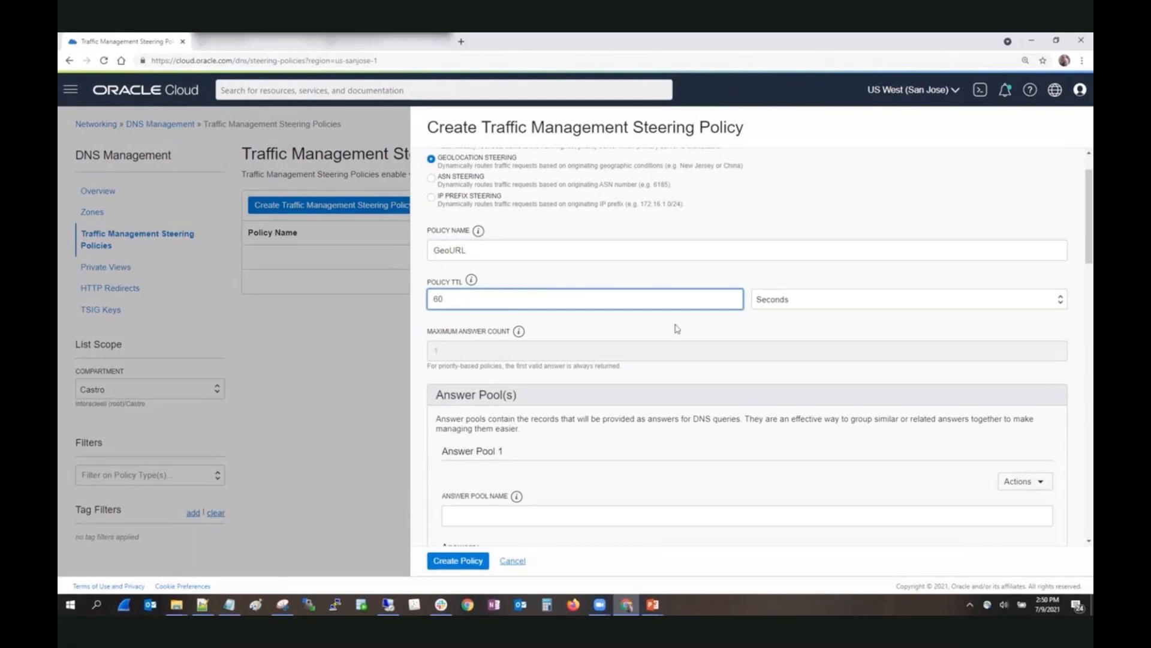
Name Answer Pool 1 USA and give it an answer named USA of type A.
{"action": "scroll", "coordinate": [518, 300], "scroll_direction": "down", "scroll_amount": 2}
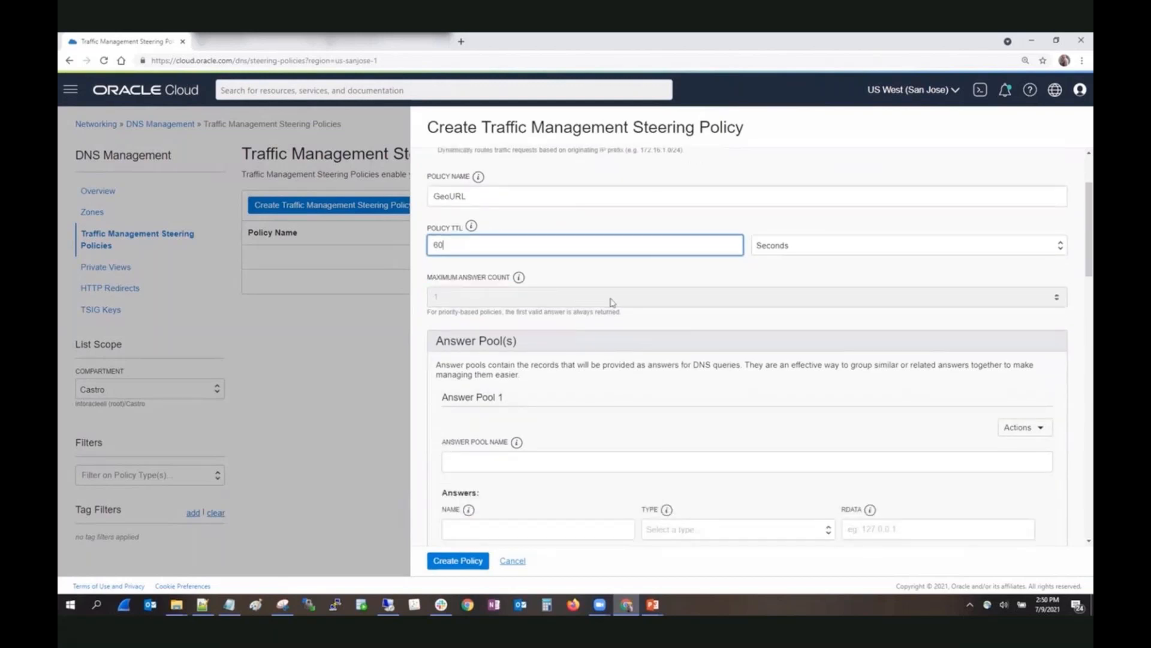
{"action": "scroll", "coordinate": [613, 302], "scroll_direction": "down", "scroll_amount": 3}
{"action": "left_click", "coordinate": [484, 300]}
{"action": "type", "text": "USA"}
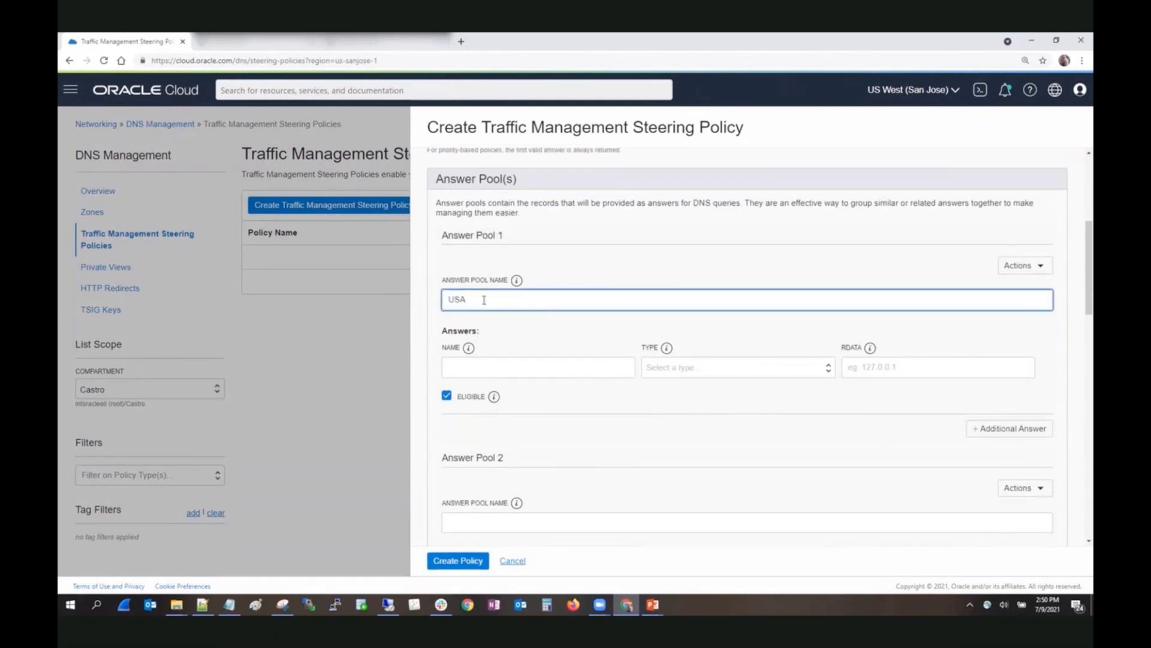
{"action": "left_click", "coordinate": [476, 364]}
{"action": "type", "text": "USA"}
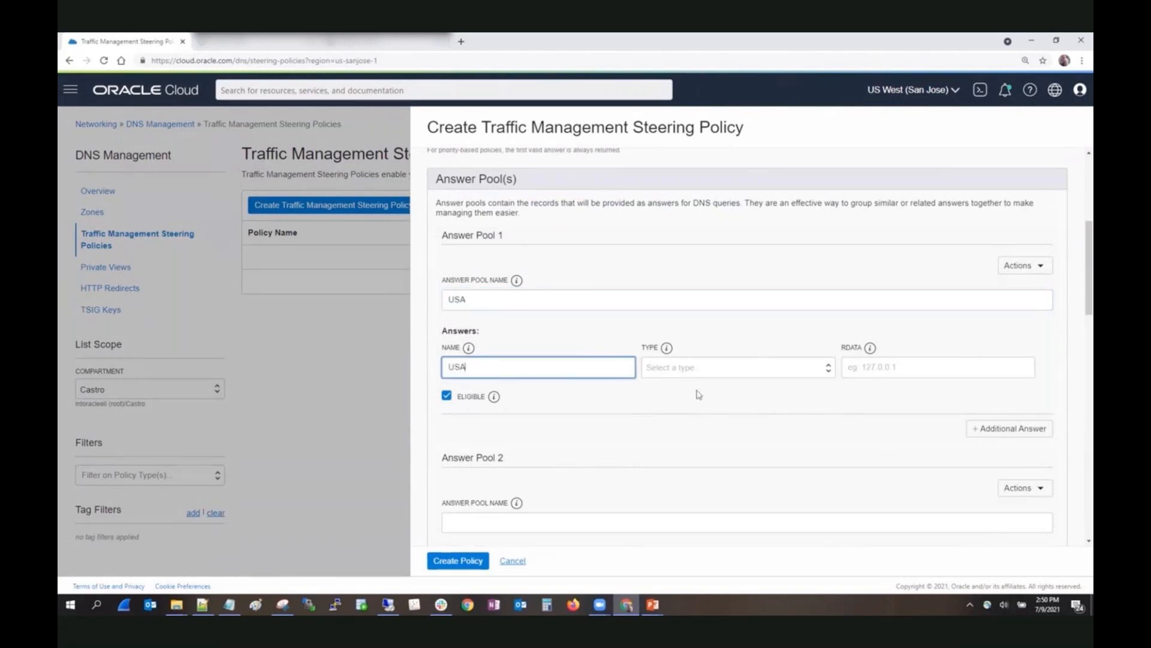
{"action": "left_click", "coordinate": [710, 368]}
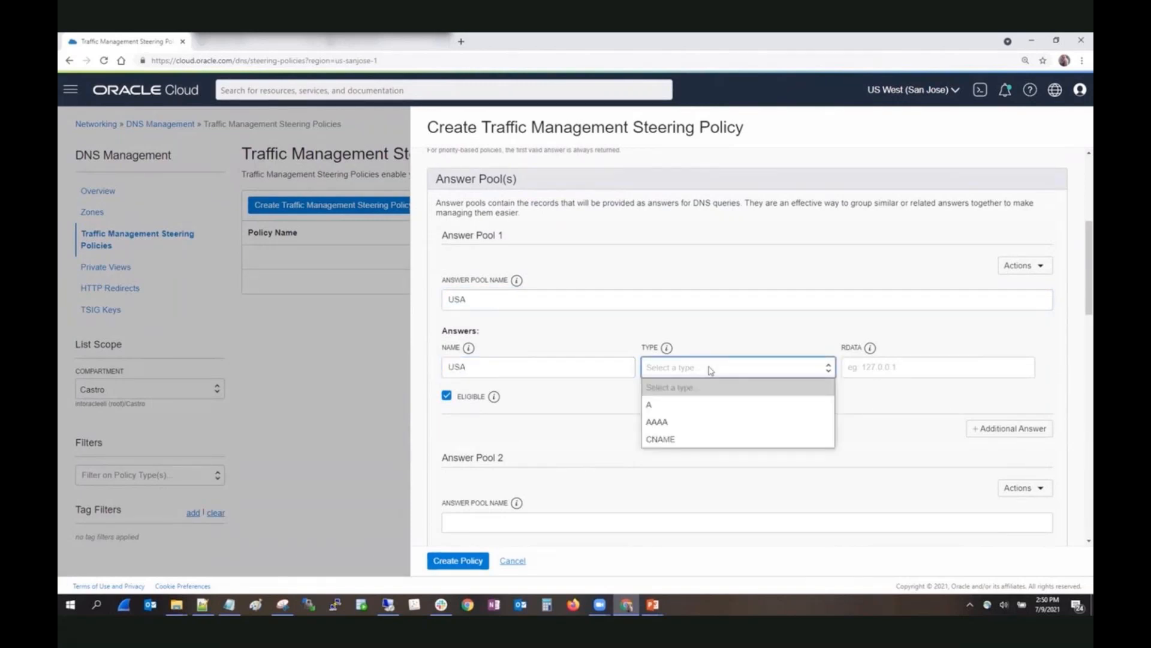
{"action": "left_click", "coordinate": [689, 412]}
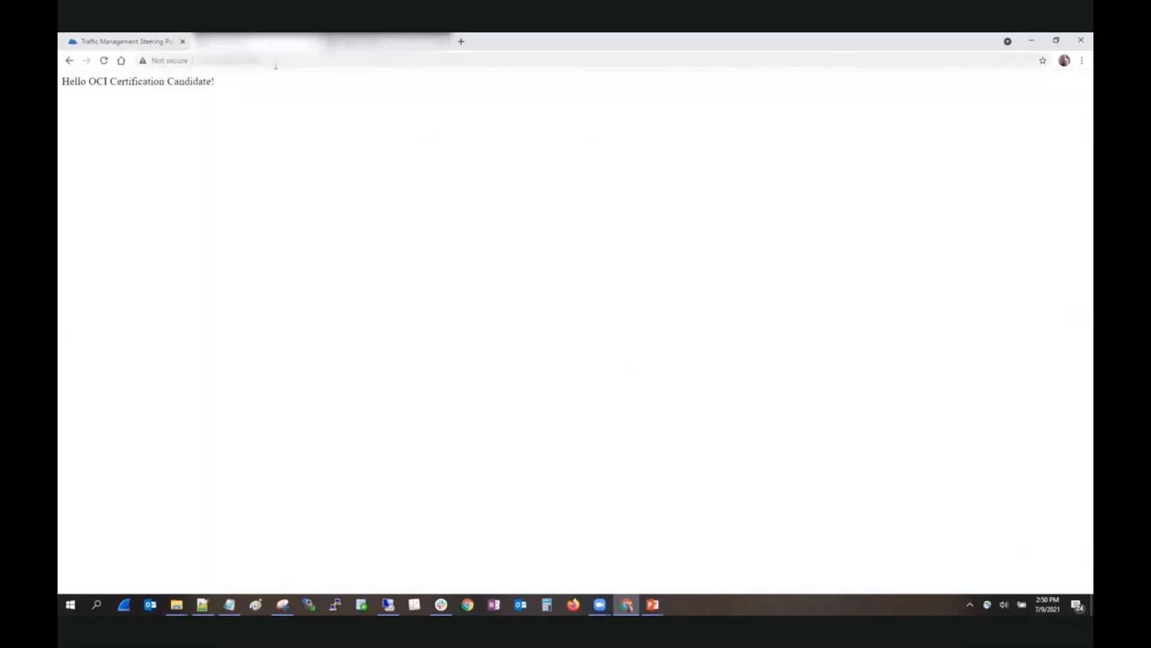
Copy the IP address of the English test page and enter 152.70.116.2 as the USA answer's RDATA.
{"action": "left_click_drag", "start_coordinate": [262, 62], "coordinate": [220, 64]}
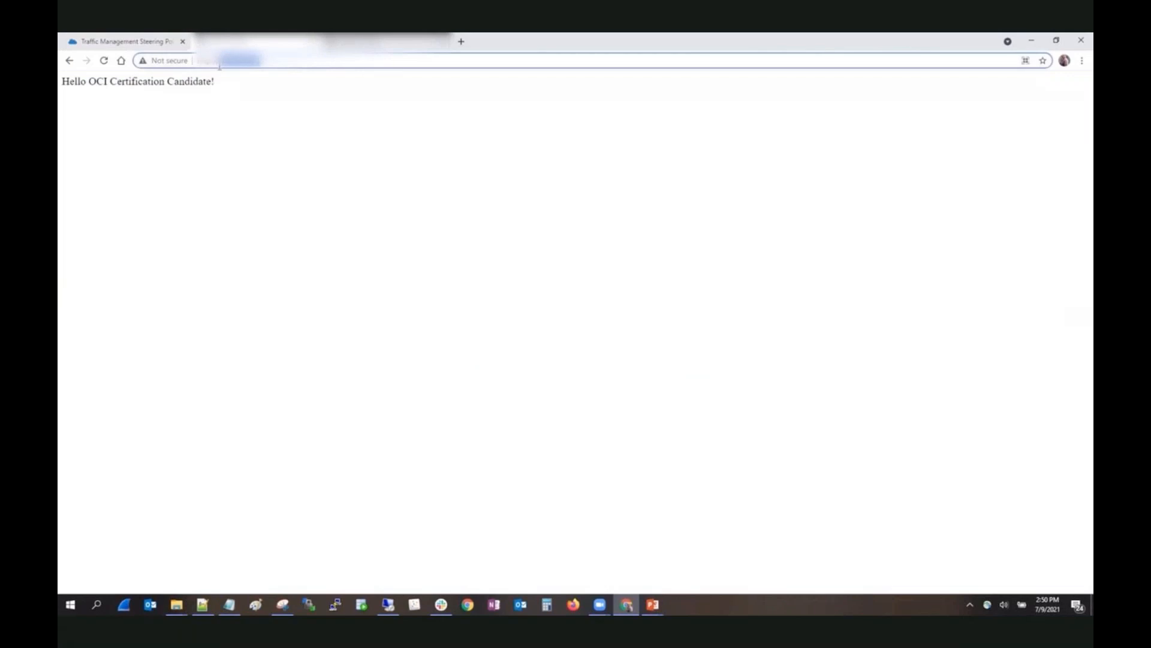
{"action": "left_click", "coordinate": [146, 41]}
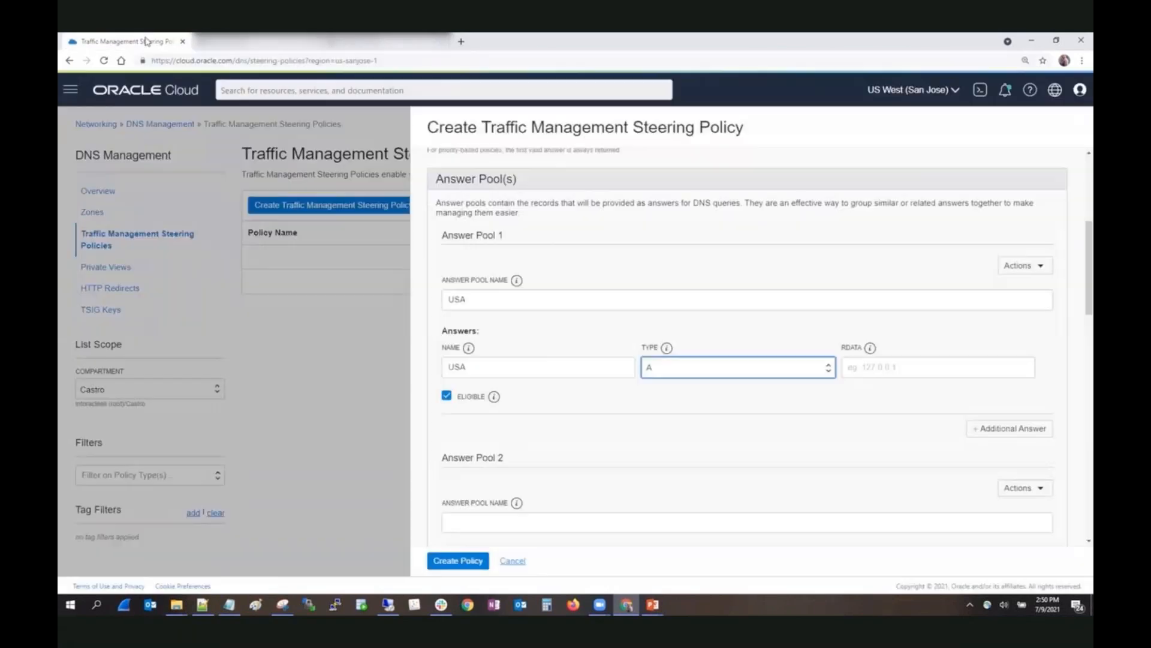
{"action": "left_click", "coordinate": [945, 368]}
{"action": "type", "text": "152.70.116.2"}
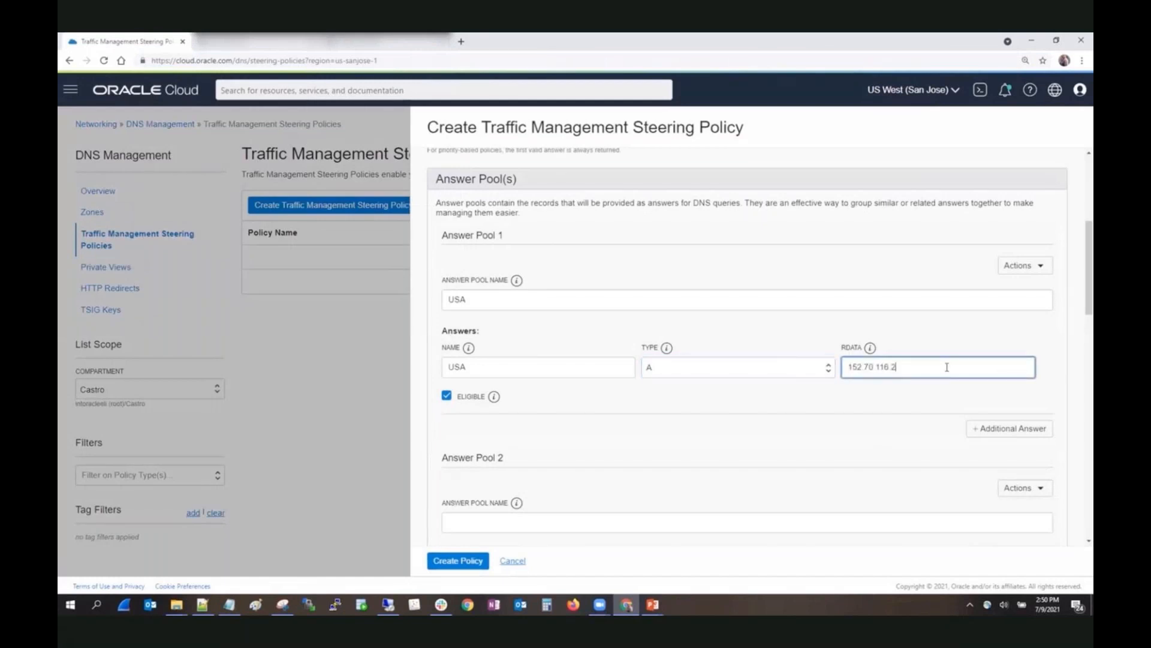
Copy the IP address of the German test page into the RDATA of the answer in Answer Pool 2.
{"action": "scroll", "coordinate": [793, 425], "scroll_direction": "down", "scroll_amount": 1}
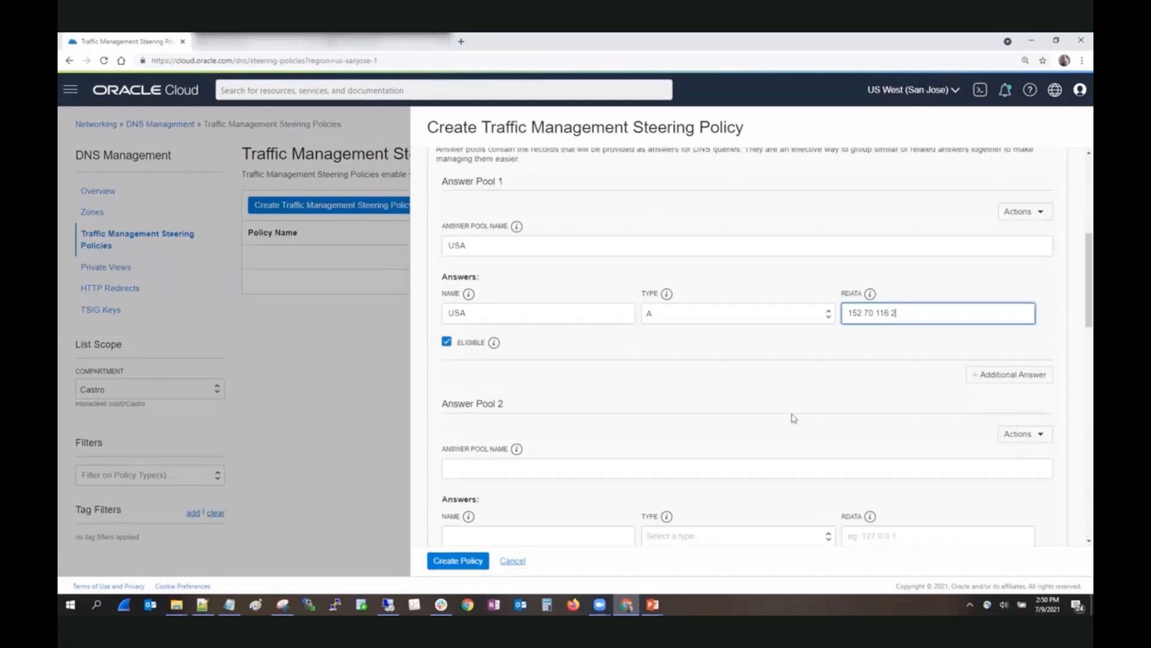
{"action": "scroll", "coordinate": [793, 424], "scroll_direction": "down", "scroll_amount": 1}
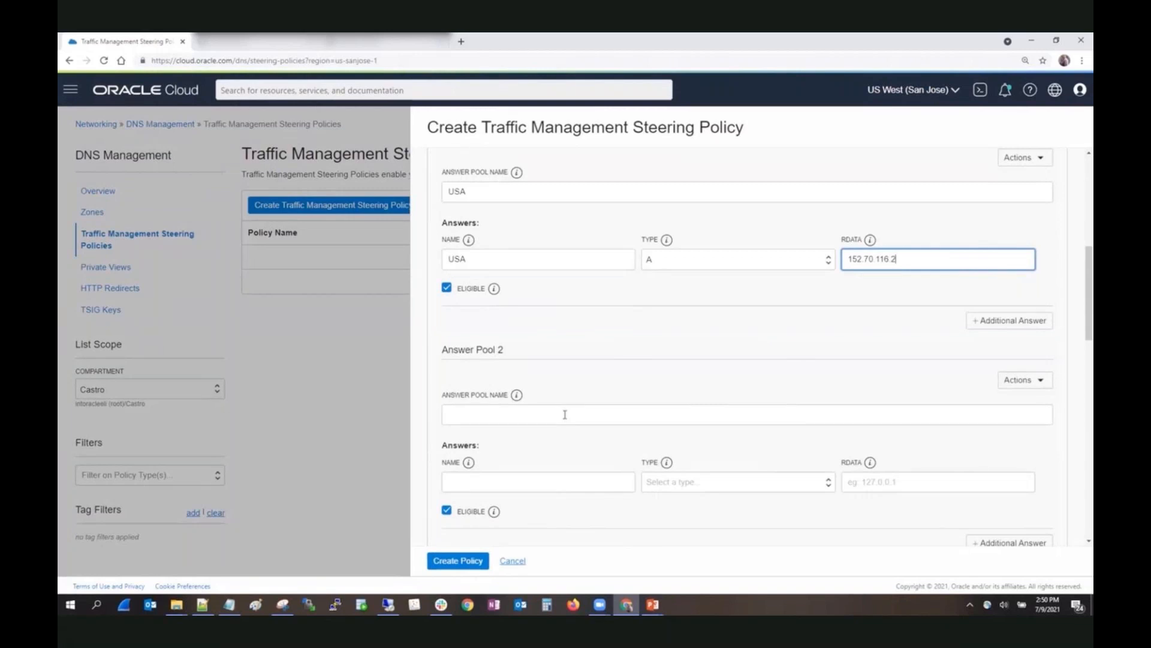
{"action": "left_click", "coordinate": [419, 41]}
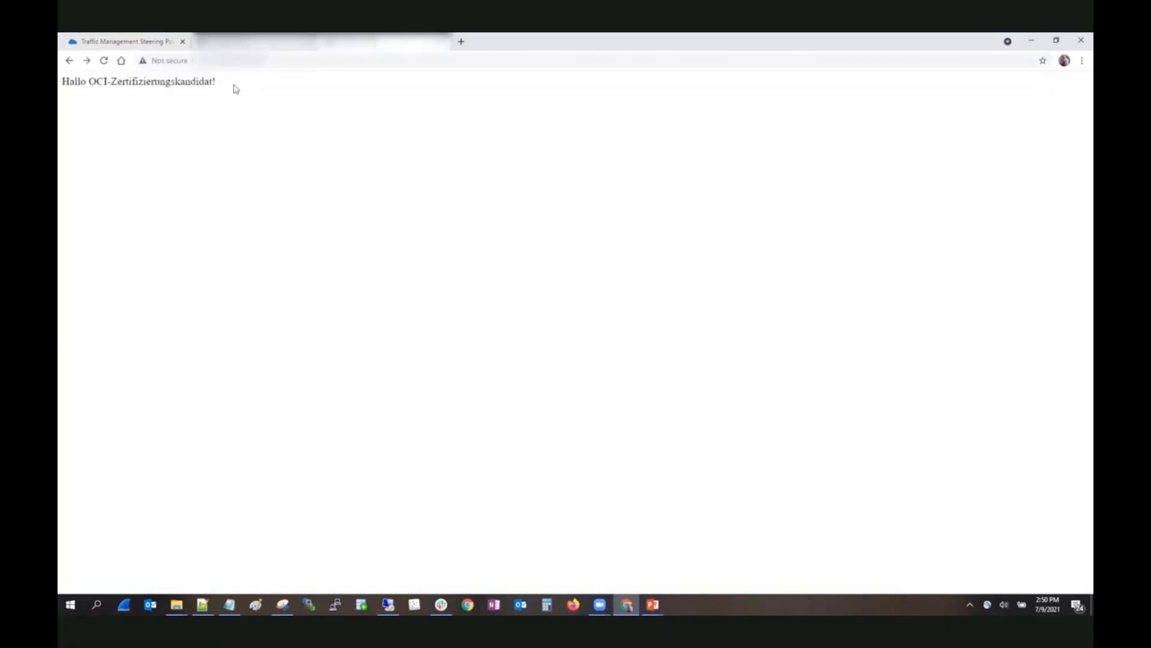
{"action": "left_click_drag", "start_coordinate": [271, 60], "coordinate": [219, 61]}
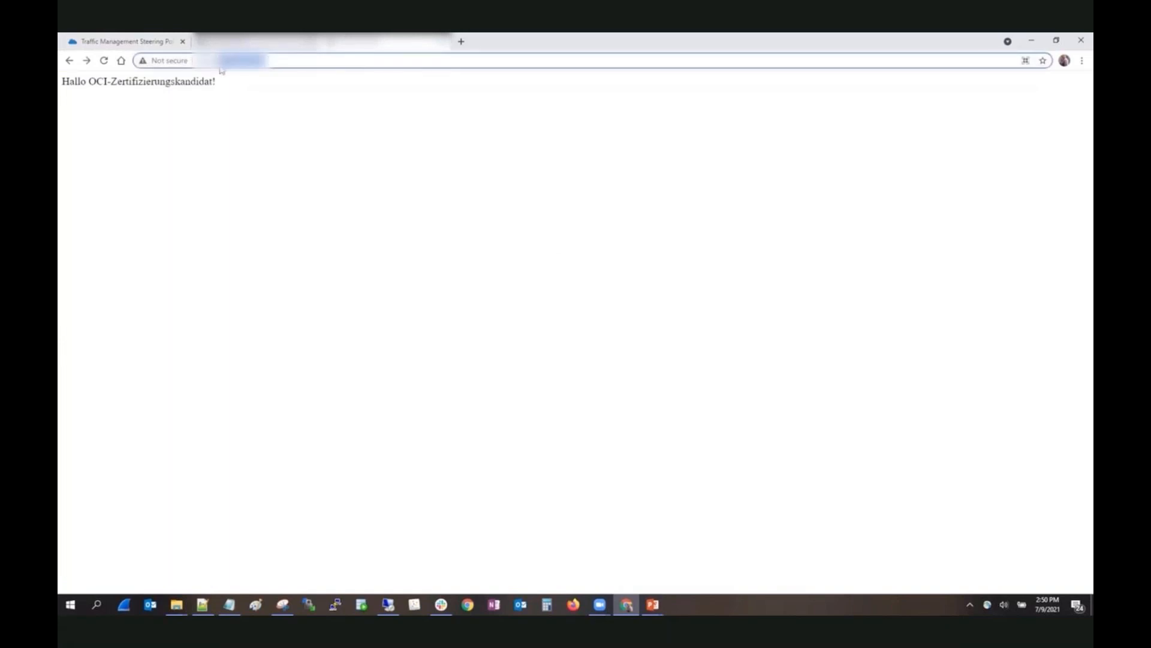
{"action": "left_click", "coordinate": [131, 43]}
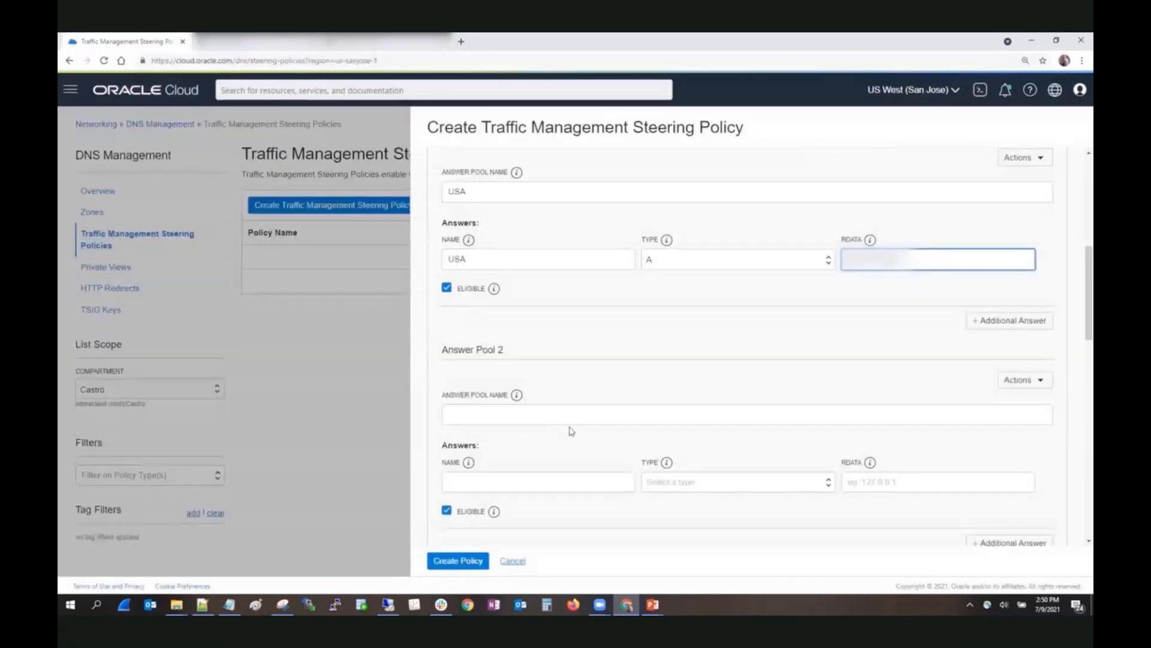
{"action": "left_click", "coordinate": [887, 481]}
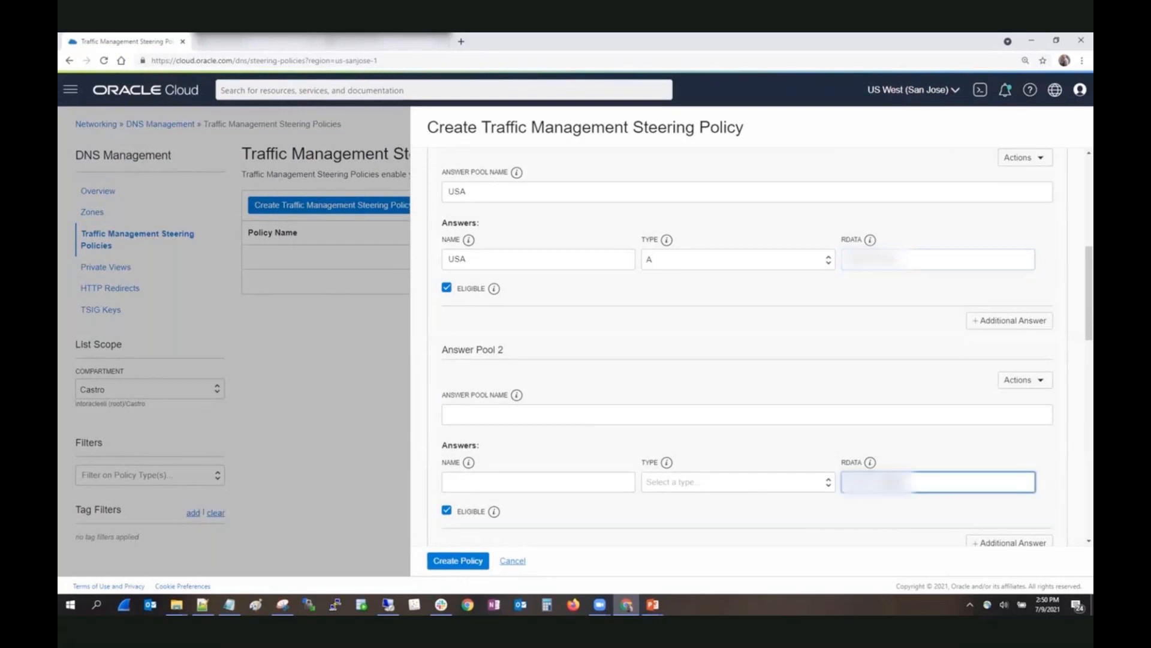
Name Answer Pool 2 Germany and set its answer's name to Germany and its type to A.
{"action": "left_click", "coordinate": [511, 416]}
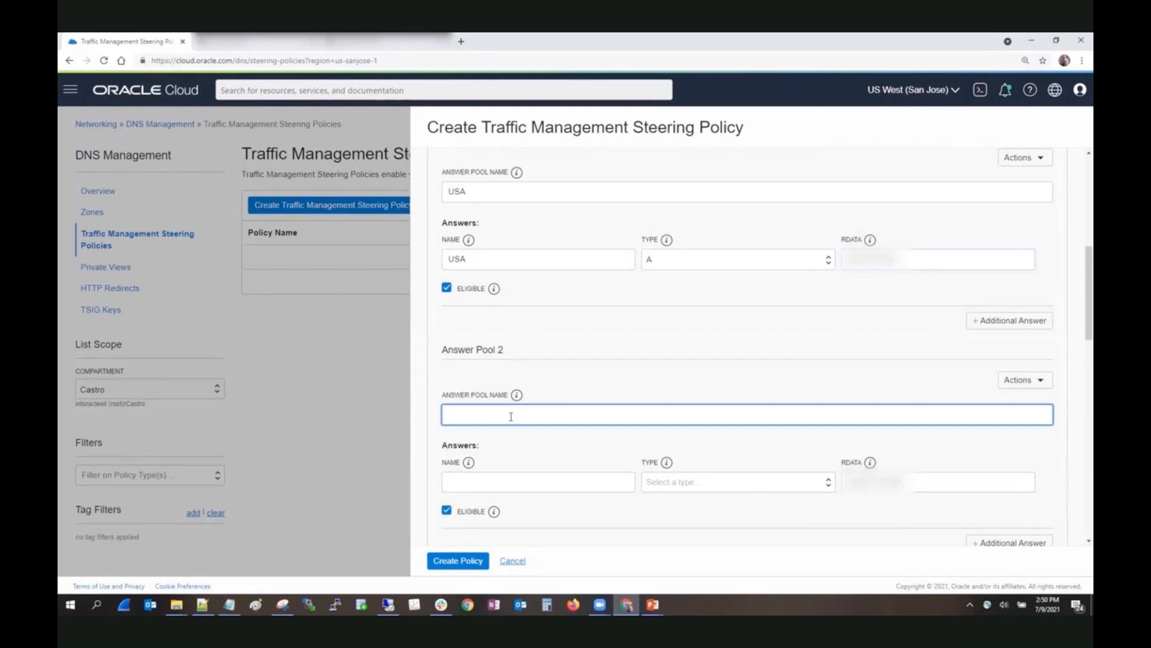
{"action": "type", "text": "Germany"}
{"action": "left_click", "coordinate": [505, 483]}
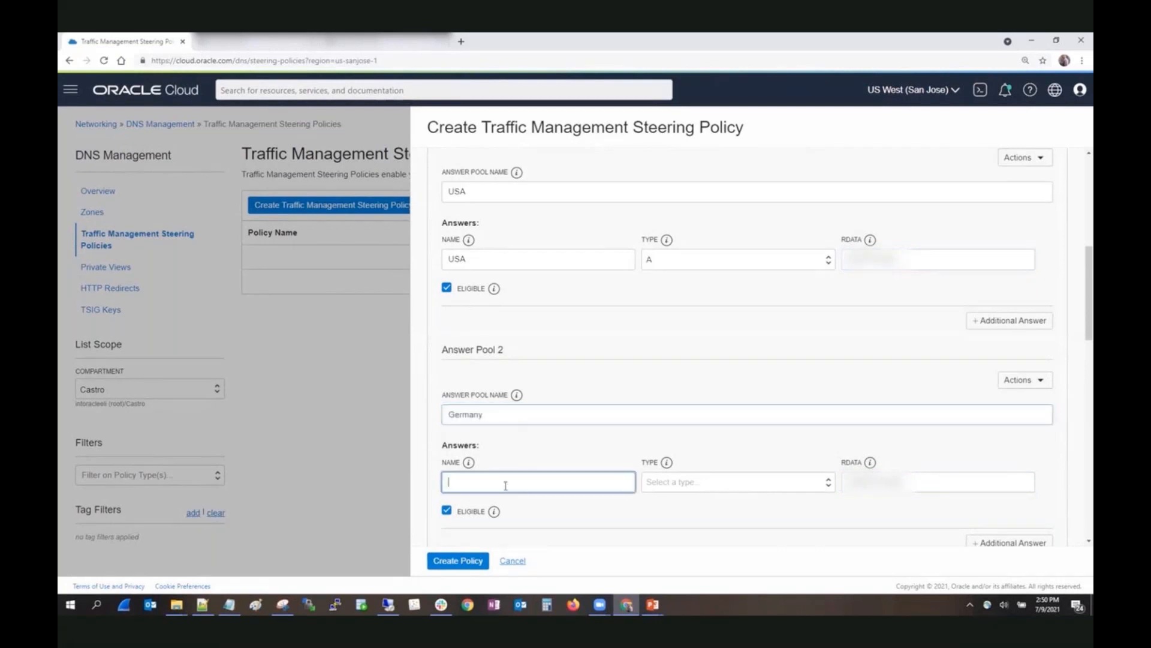
{"action": "type", "text": "Germany"}
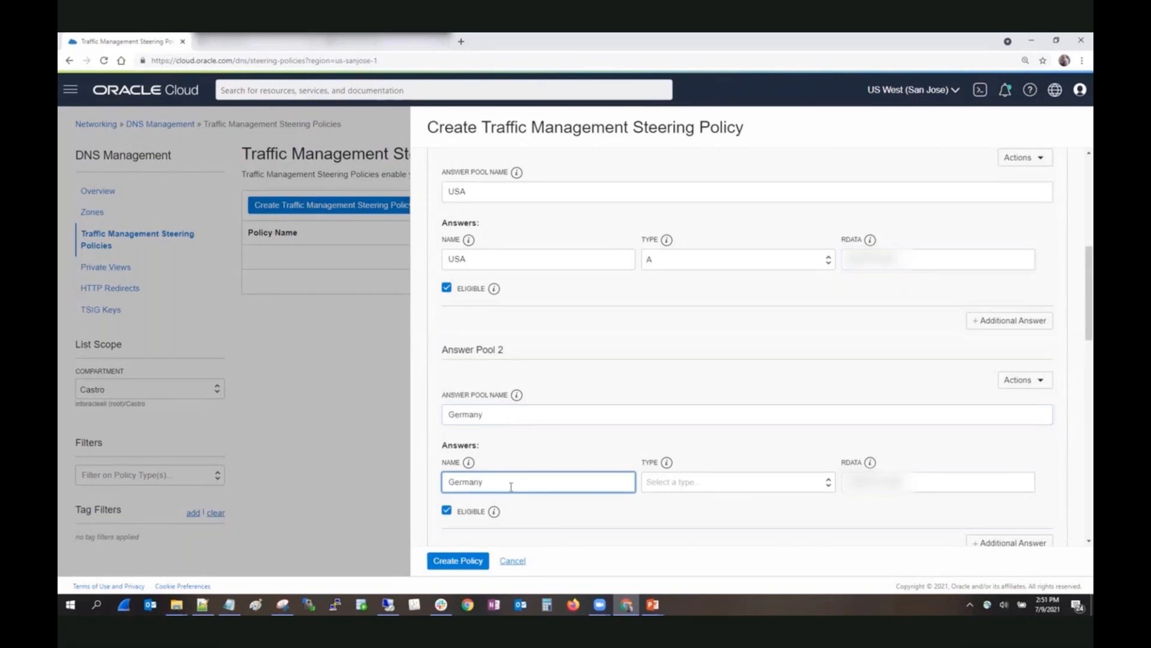
{"action": "left_click", "coordinate": [732, 483]}
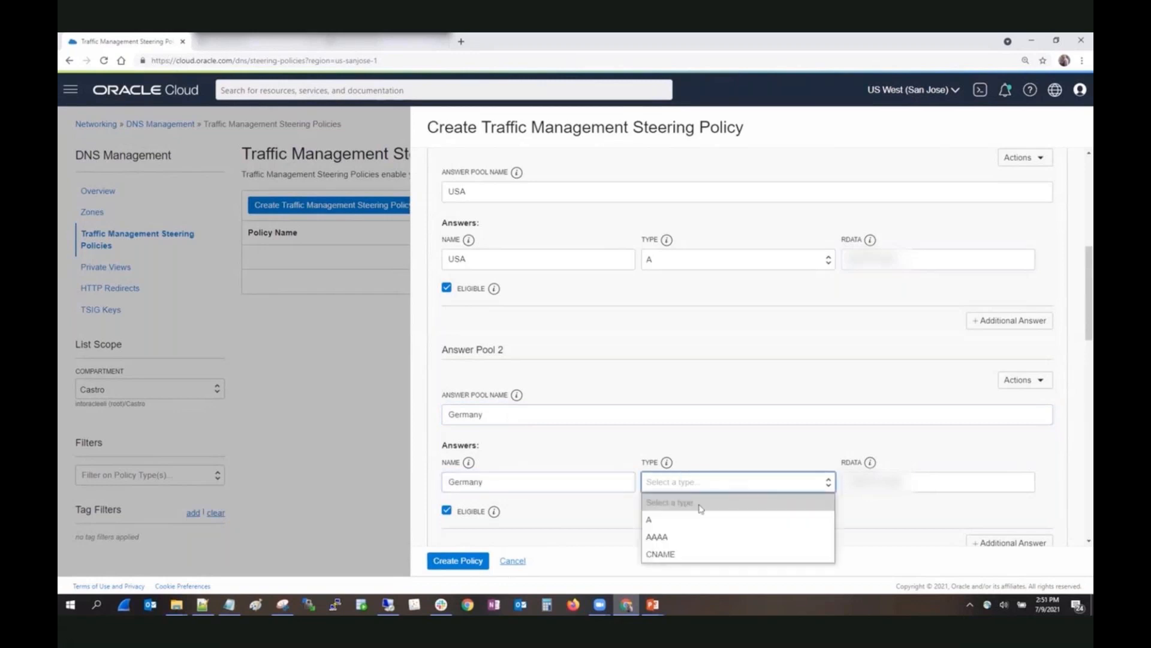
{"action": "left_click", "coordinate": [685, 520]}
Set the geolocation of steering Rule 1 to North America.
{"action": "scroll", "coordinate": [766, 401], "scroll_direction": "down", "scroll_amount": 3}
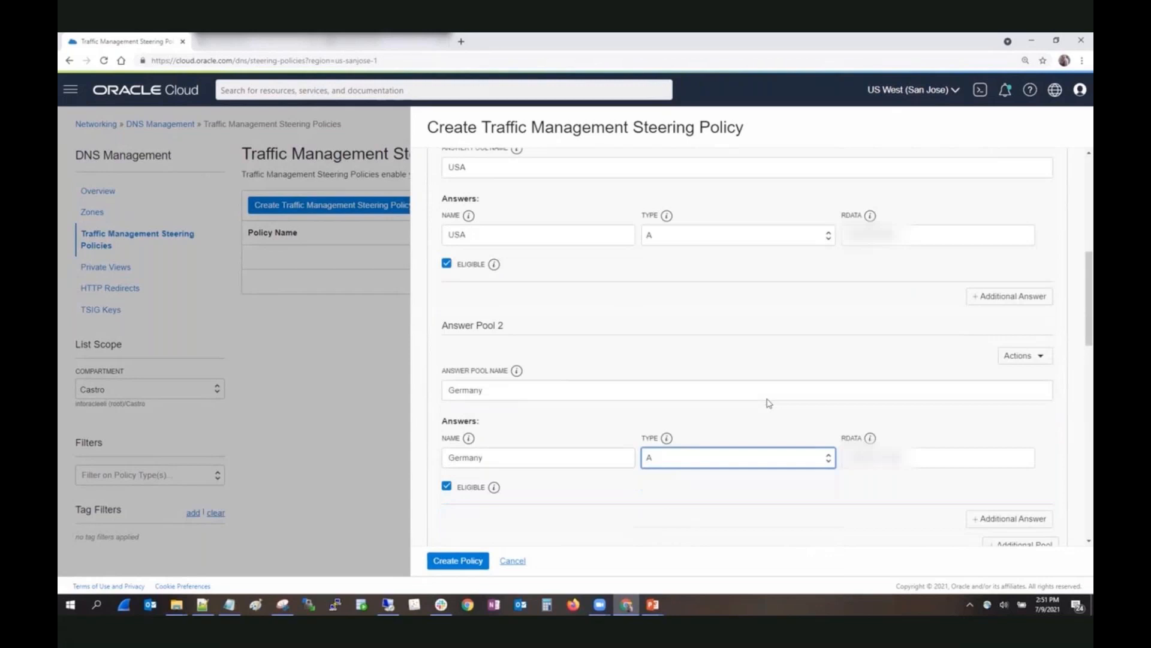
{"action": "scroll", "coordinate": [768, 402], "scroll_direction": "down", "scroll_amount": 1}
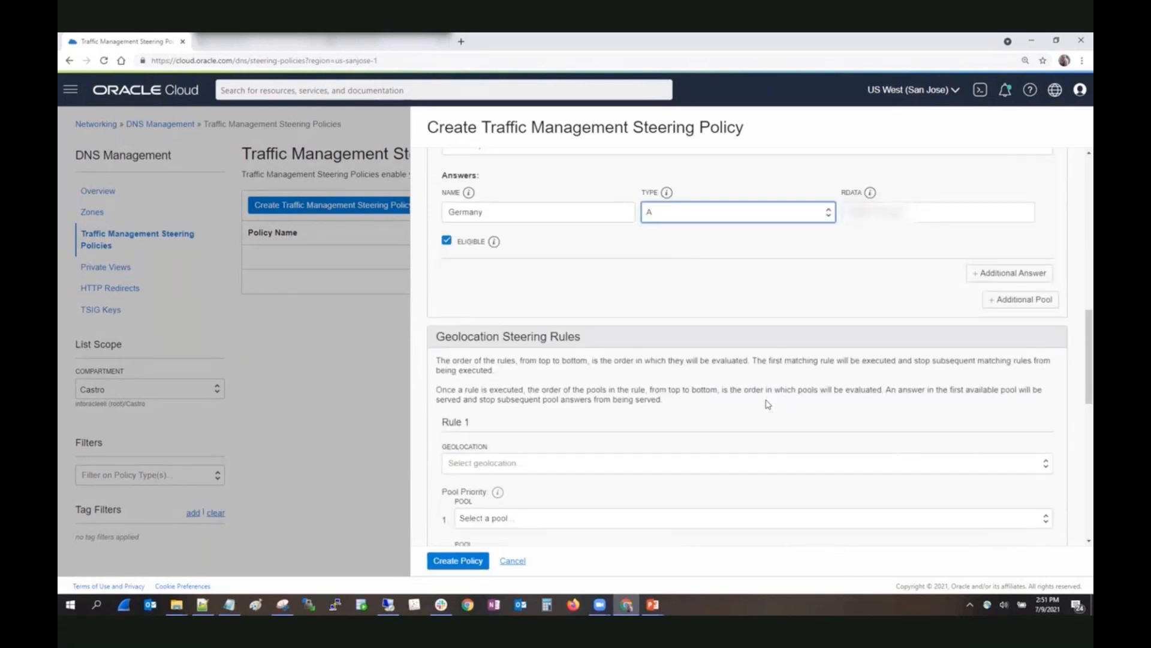
{"action": "scroll", "coordinate": [768, 404], "scroll_direction": "down", "scroll_amount": 2}
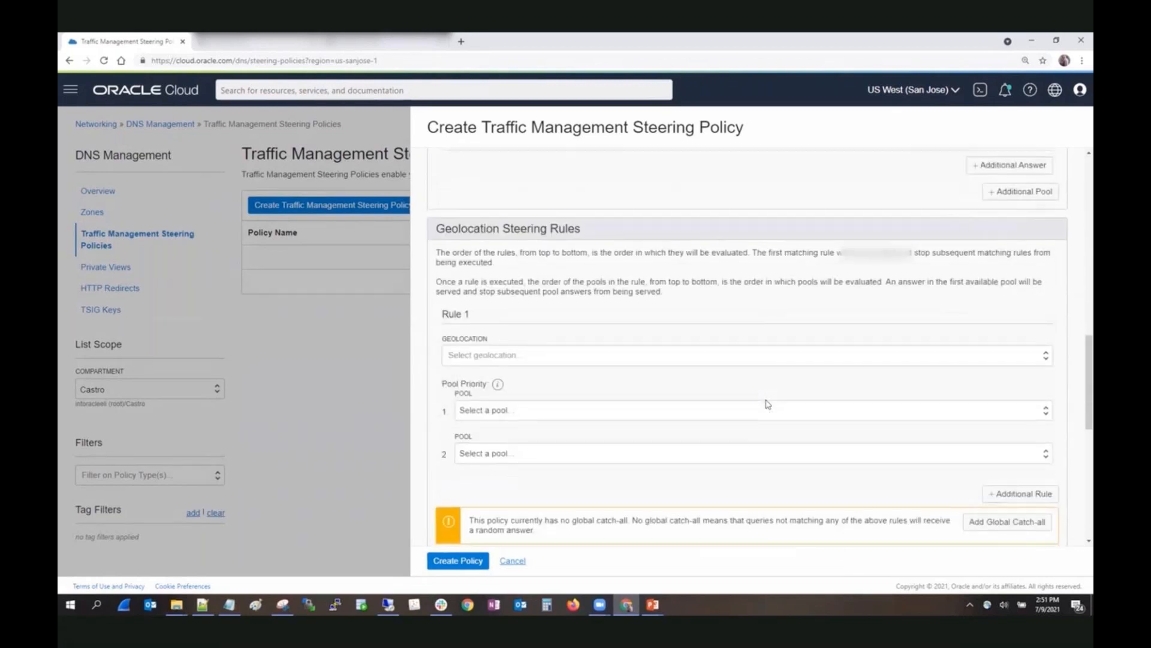
{"action": "left_click", "coordinate": [534, 361]}
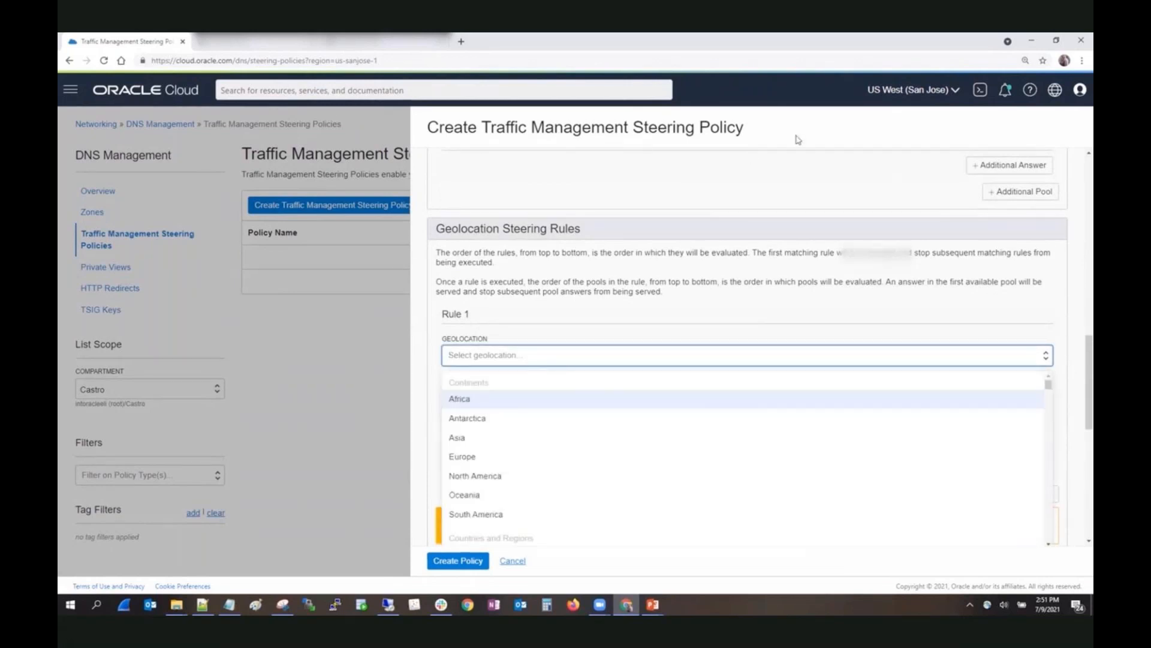
{"action": "scroll", "coordinate": [866, 178], "scroll_direction": "up", "scroll_amount": 5}
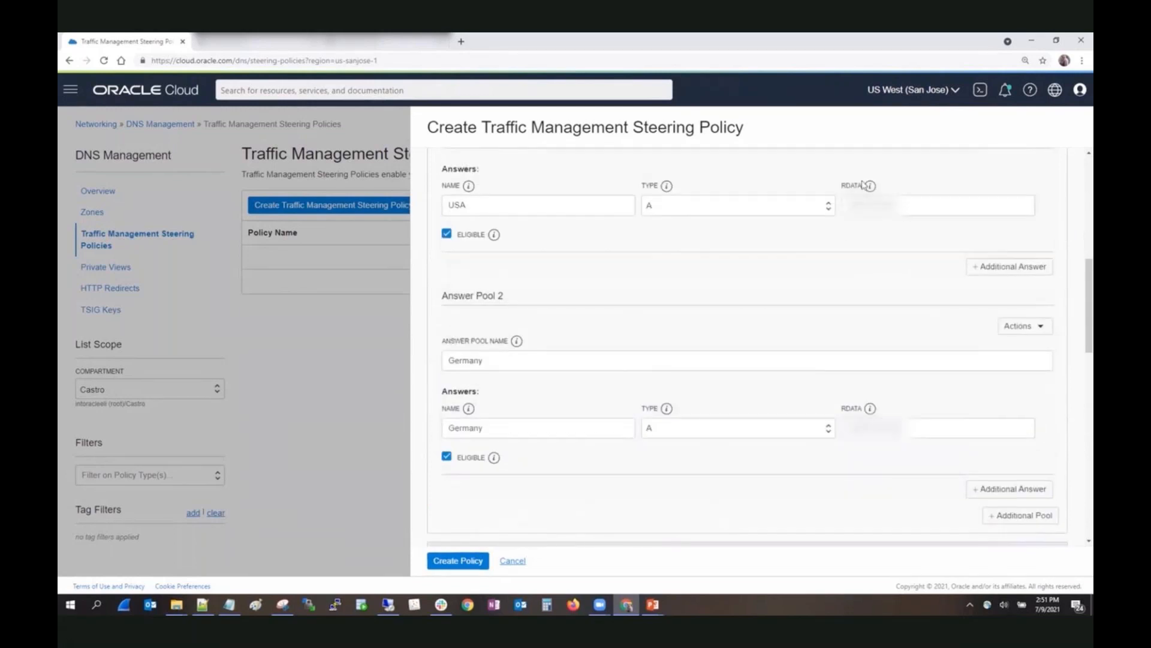
{"action": "scroll", "coordinate": [767, 342], "scroll_direction": "down", "scroll_amount": 4}
{"action": "scroll", "coordinate": [766, 341], "scroll_direction": "down", "scroll_amount": 2}
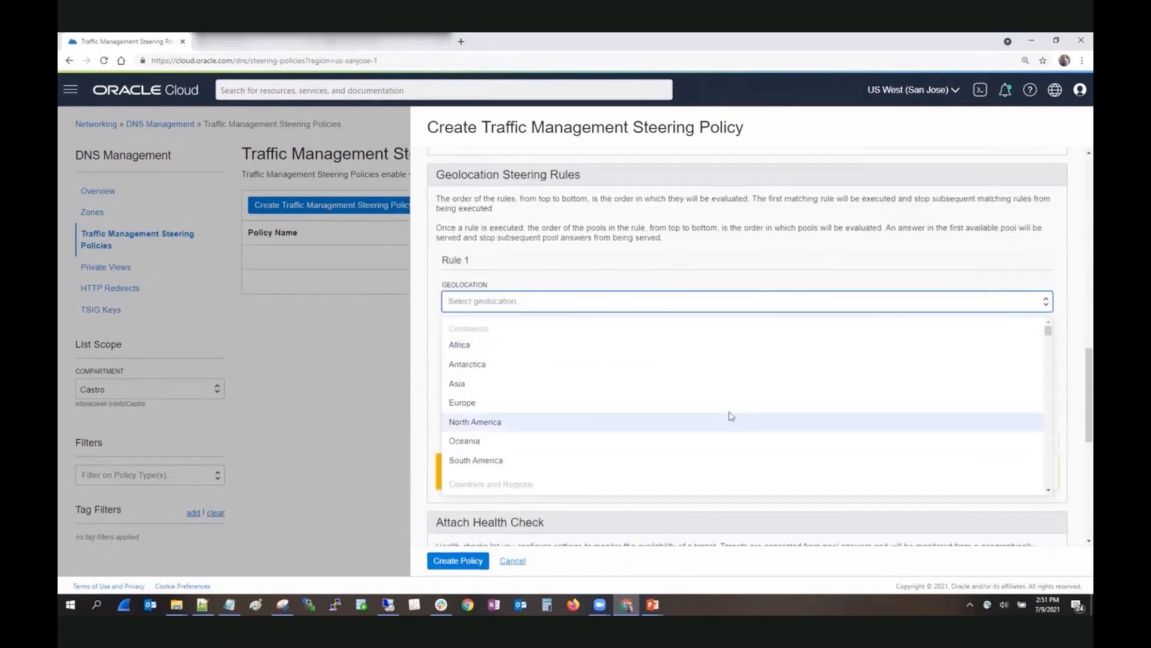
{"action": "left_click", "coordinate": [699, 420]}
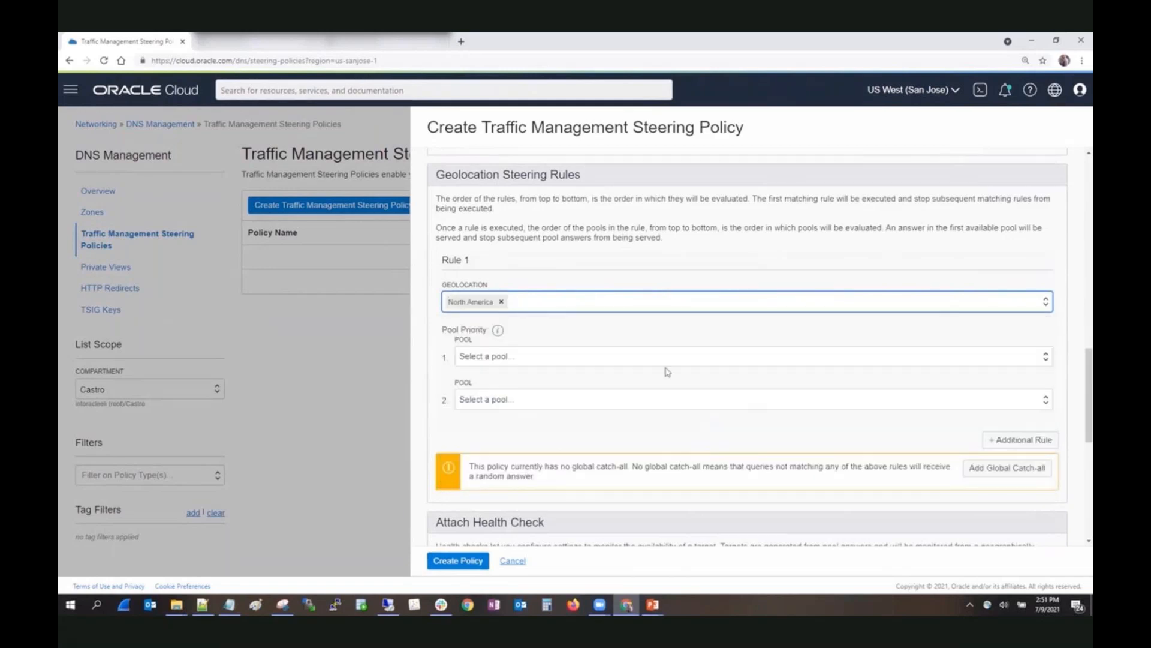
Set Rule 1's pool priority to Pool 1 - USA first and Pool 2 - Germany second.
{"action": "left_click", "coordinate": [1034, 364]}
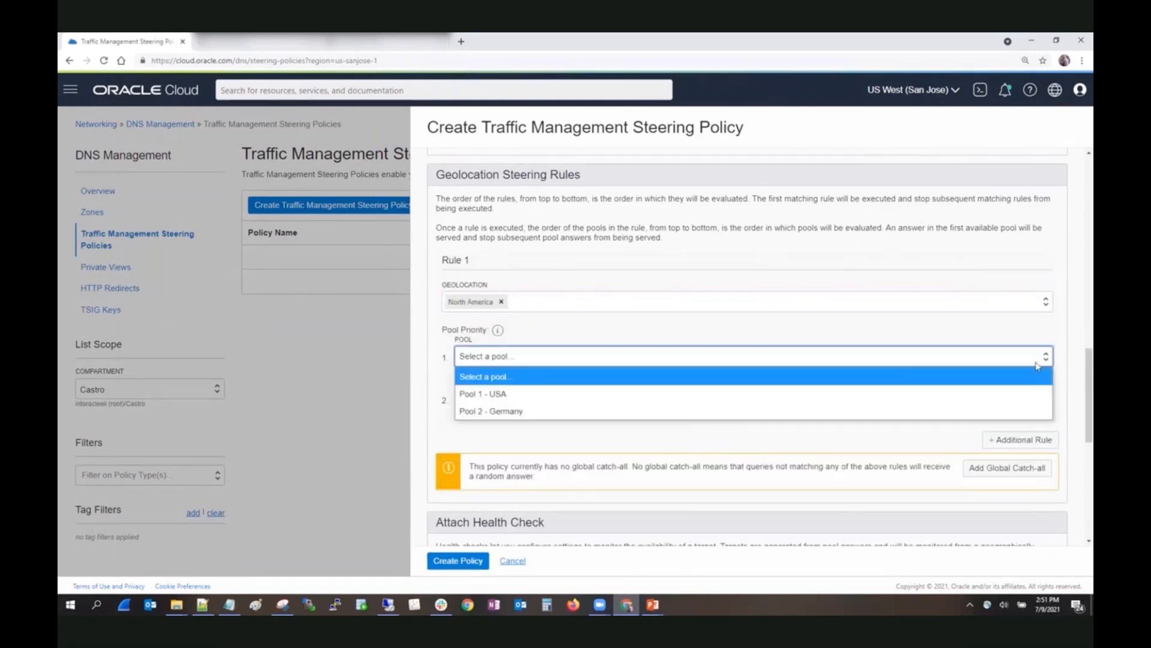
{"action": "left_click", "coordinate": [512, 395]}
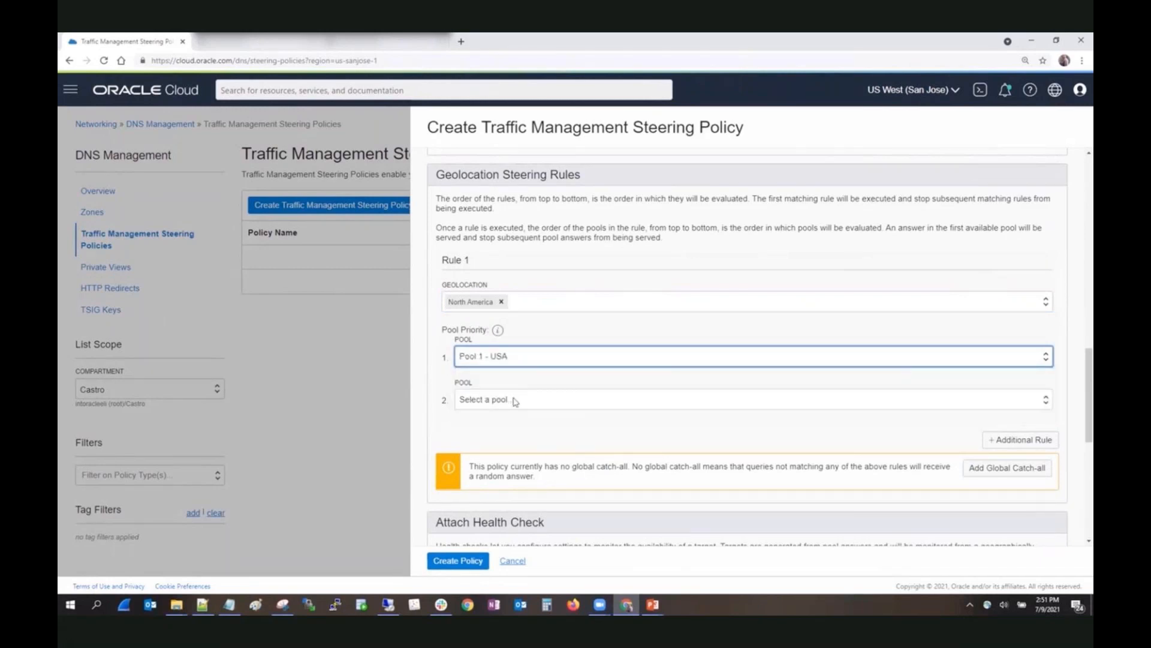
{"action": "left_click", "coordinate": [515, 401]}
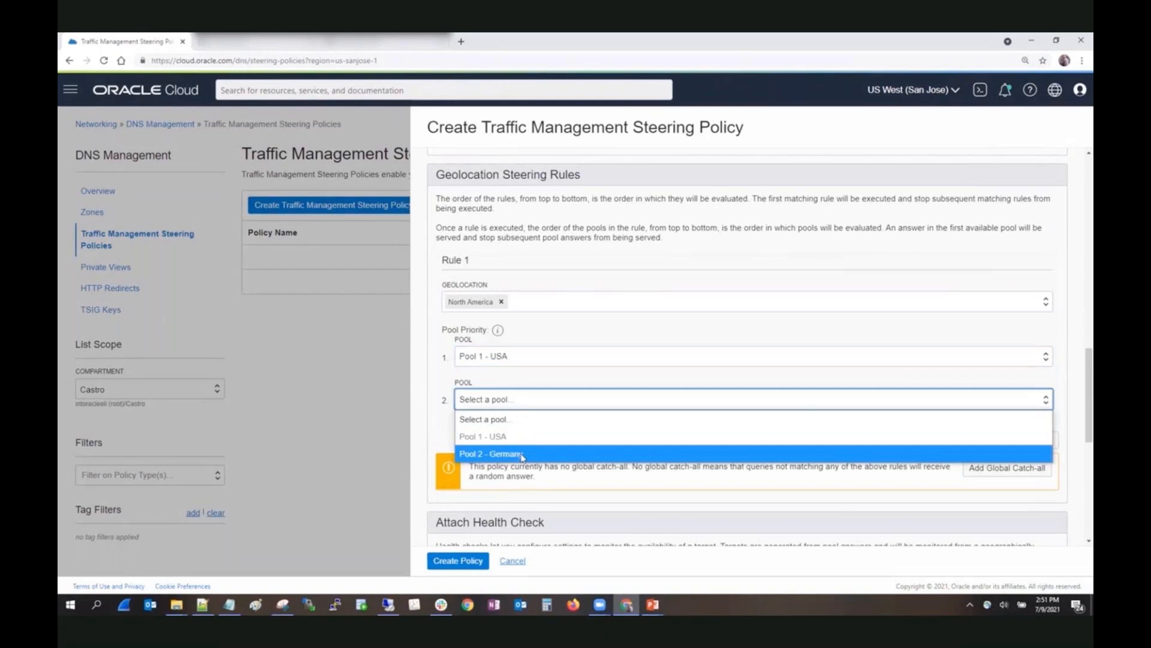
{"action": "left_click", "coordinate": [522, 456]}
Add a second geolocation steering rule and set its geolocation to Germany.
{"action": "scroll", "coordinate": [609, 429], "scroll_direction": "down", "scroll_amount": 2}
{"action": "left_click", "coordinate": [1018, 333]}
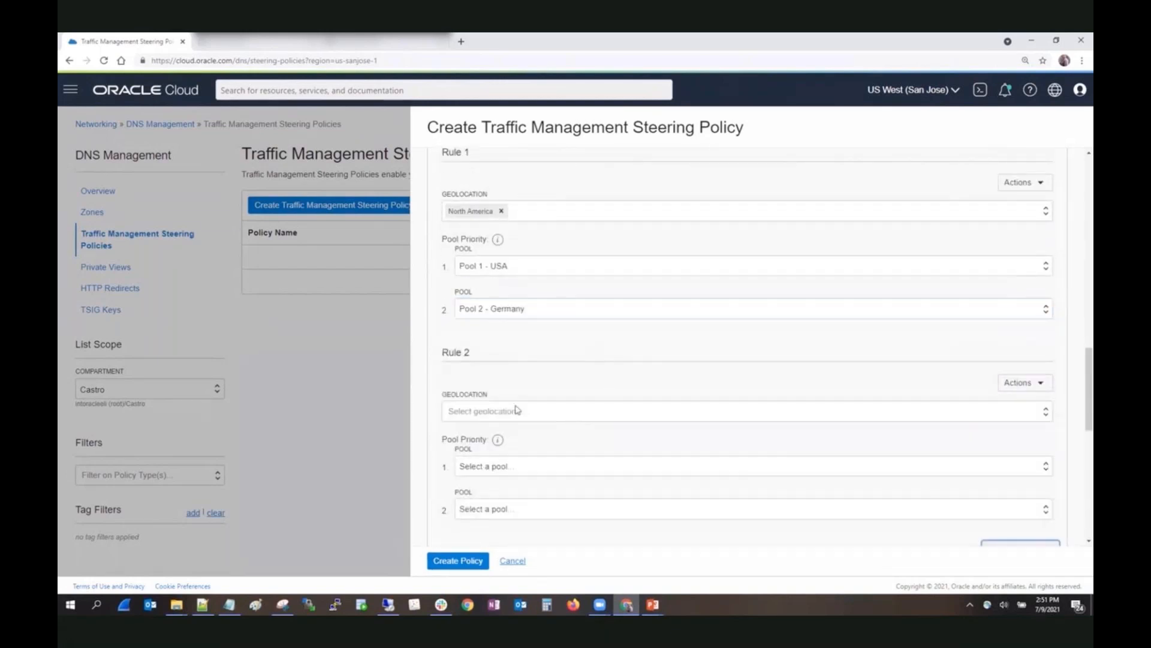
{"action": "left_click", "coordinate": [516, 412]}
{"action": "scroll", "coordinate": [602, 459], "scroll_direction": "down", "scroll_amount": 2}
{"action": "scroll", "coordinate": [602, 462], "scroll_direction": "down", "scroll_amount": 4}
{"action": "left_click", "coordinate": [563, 411]}
{"action": "type", "text": "ger"}
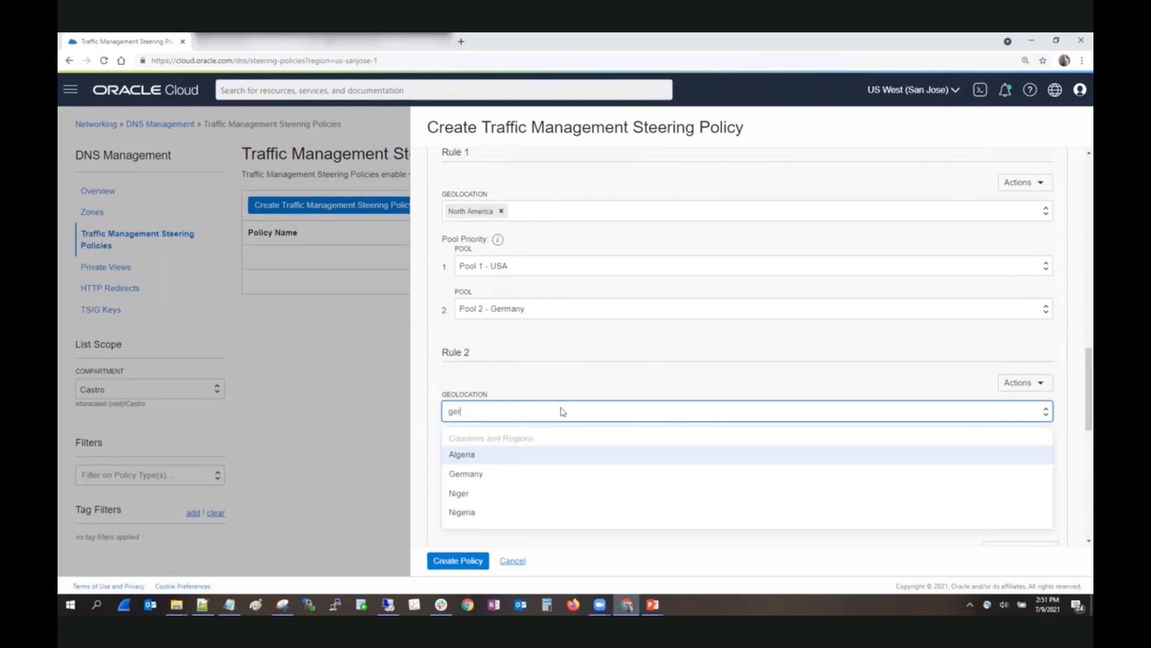
{"action": "left_click", "coordinate": [559, 474]}
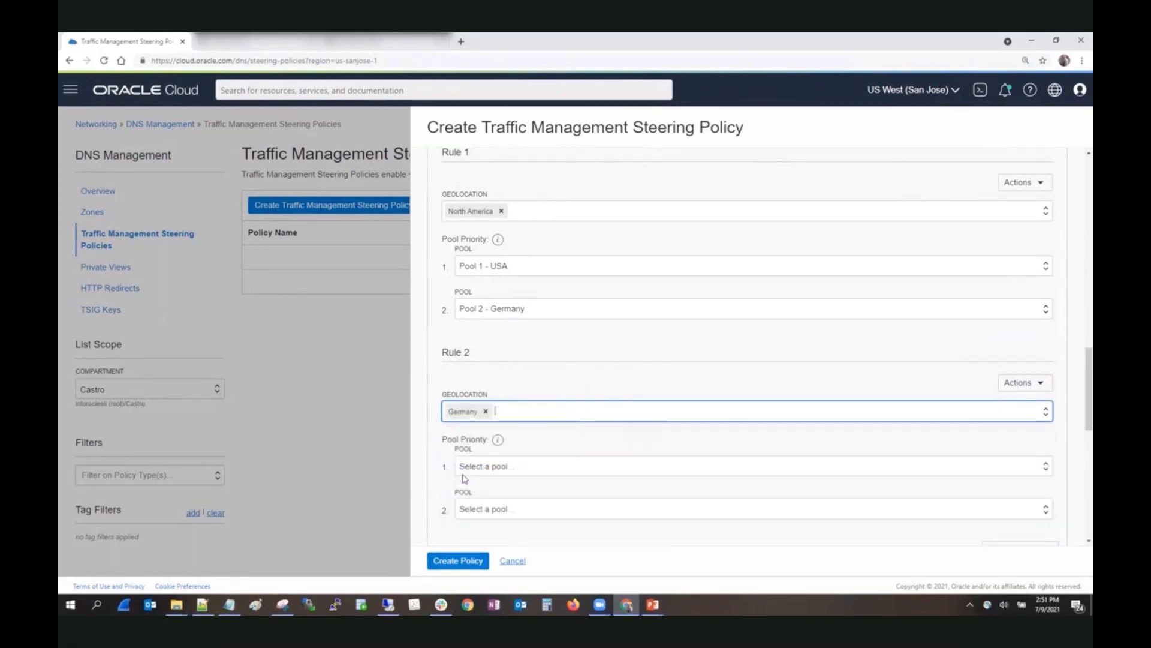
Set Rule 2's pool priority to Pool 2 - Germany first and Pool 1 - USA second.
{"action": "left_click", "coordinate": [565, 469]}
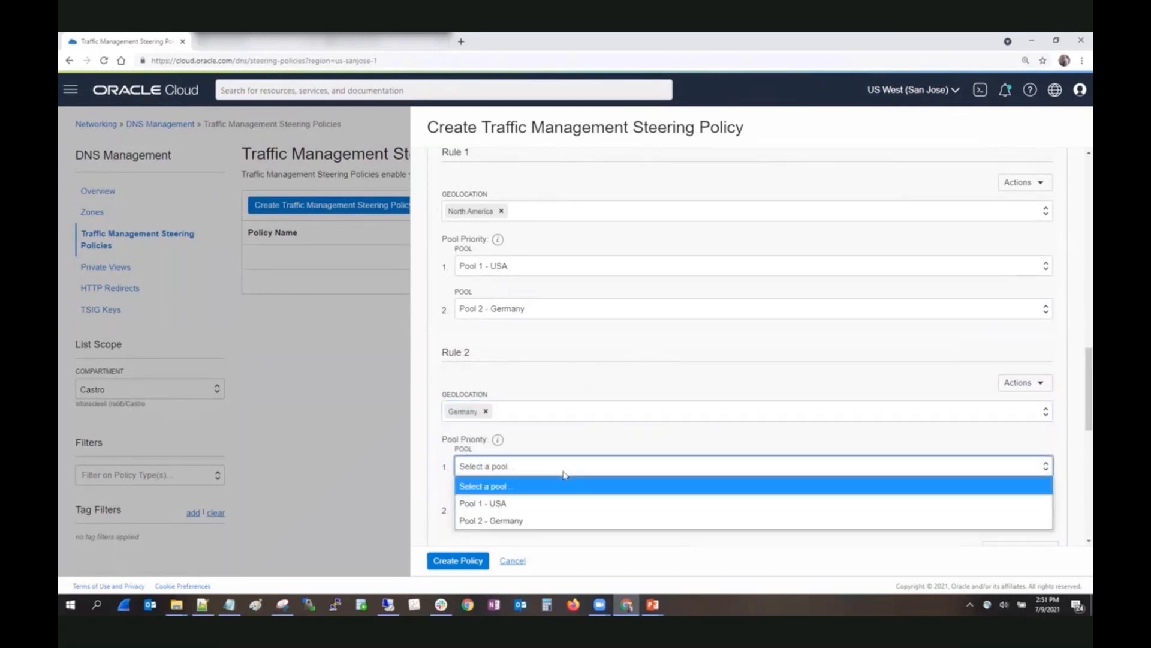
{"action": "left_click", "coordinate": [563, 521]}
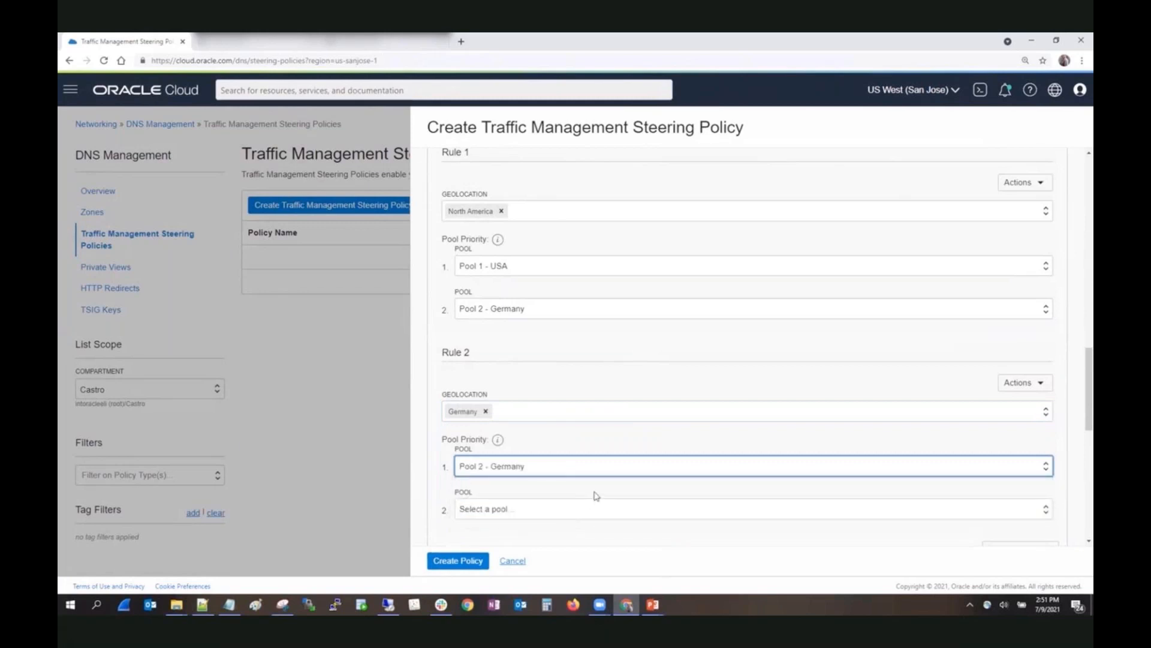
{"action": "left_click", "coordinate": [591, 510]}
{"action": "left_click", "coordinate": [581, 544]}
Attach a new health check to the policy and name it KeepAlive.
{"action": "scroll", "coordinate": [634, 495], "scroll_direction": "down", "scroll_amount": 4}
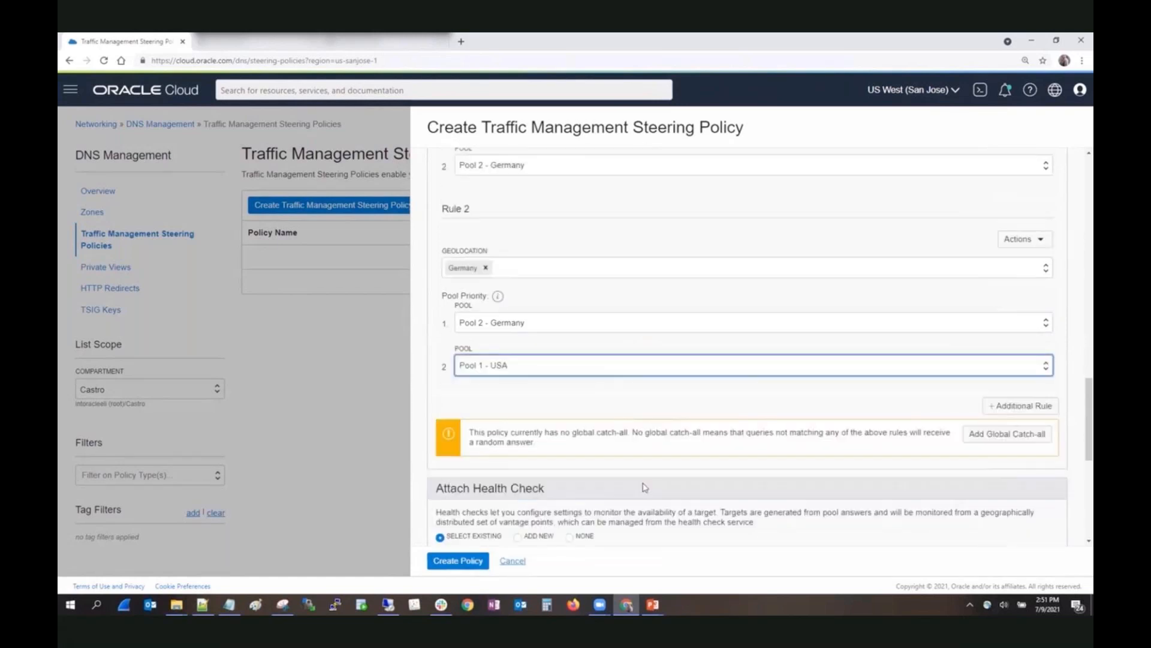
{"action": "scroll", "coordinate": [696, 439], "scroll_direction": "down", "scroll_amount": 1}
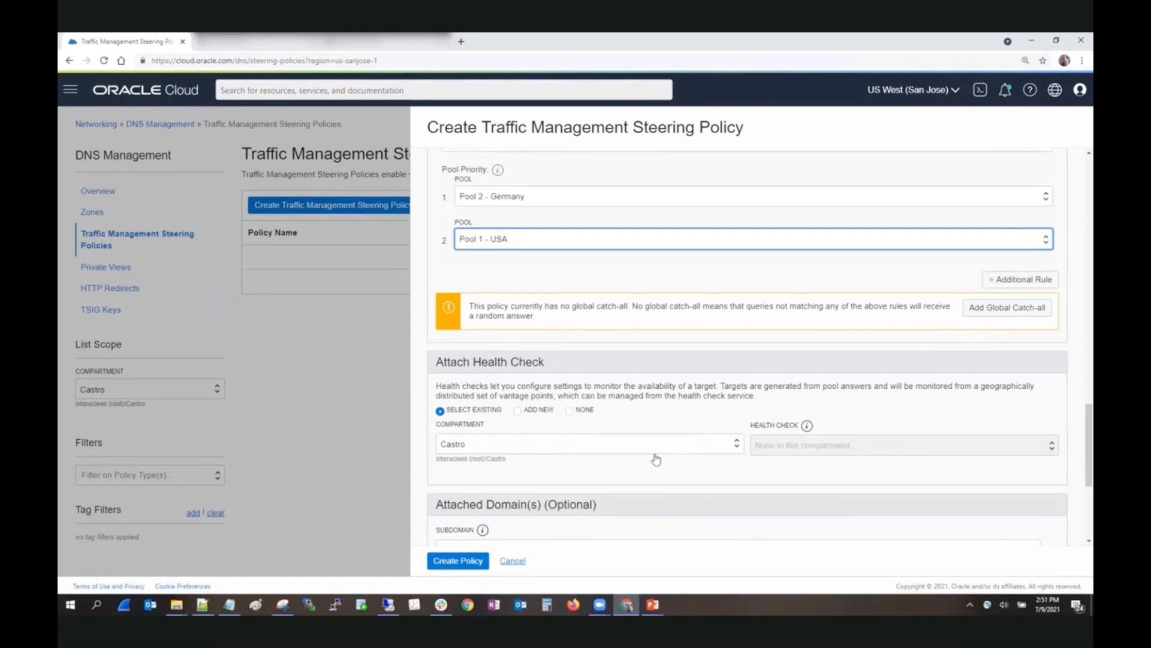
{"action": "left_click", "coordinate": [517, 412]}
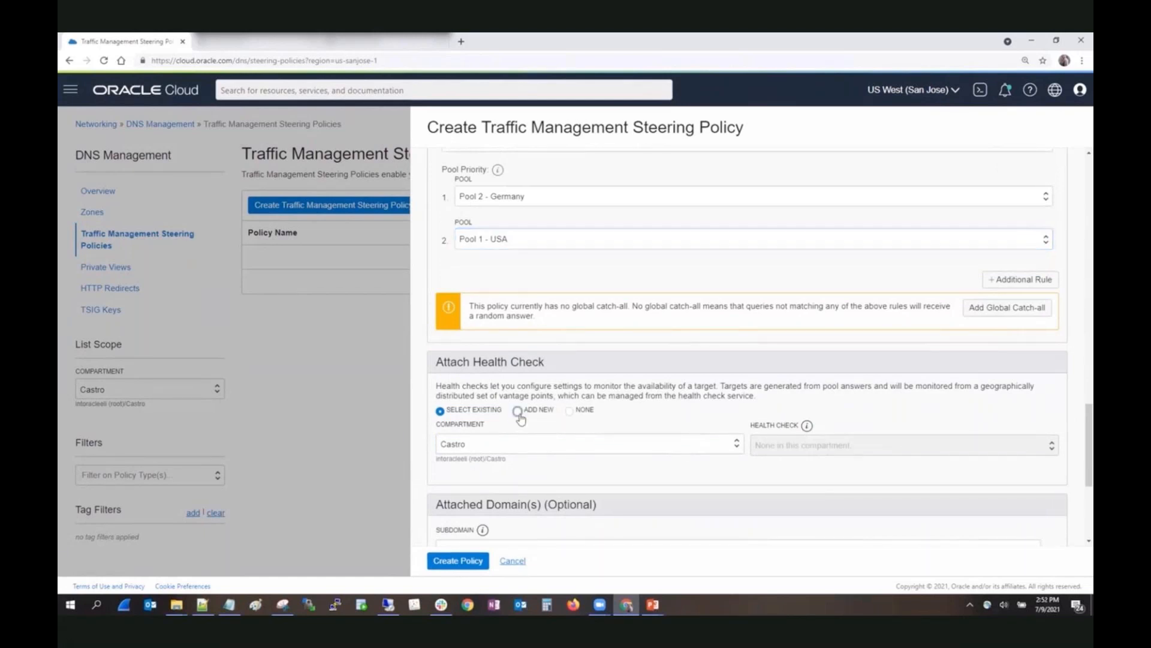
{"action": "left_click", "coordinate": [578, 450]}
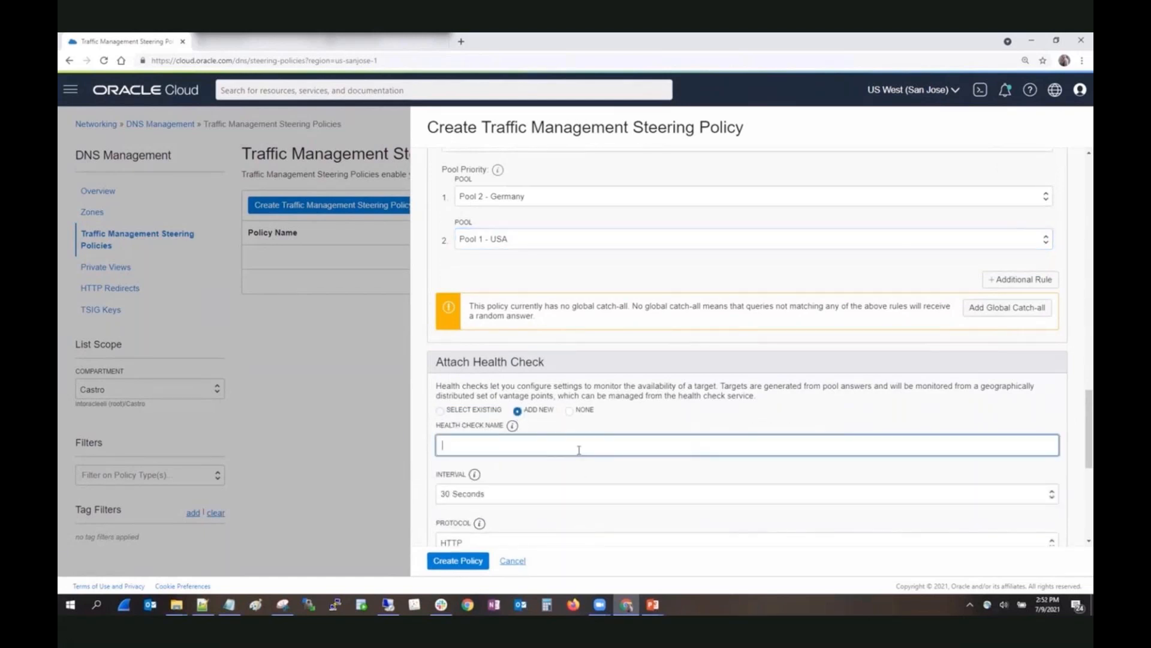
{"action": "type", "text": "KeepAllive"}
Enter world as the attached domain's subdomain and read the help text on how subdomains are formed.
{"action": "scroll", "coordinate": [628, 472], "scroll_direction": "down", "scroll_amount": 1}
{"action": "scroll", "coordinate": [628, 472], "scroll_direction": "down", "scroll_amount": 1}
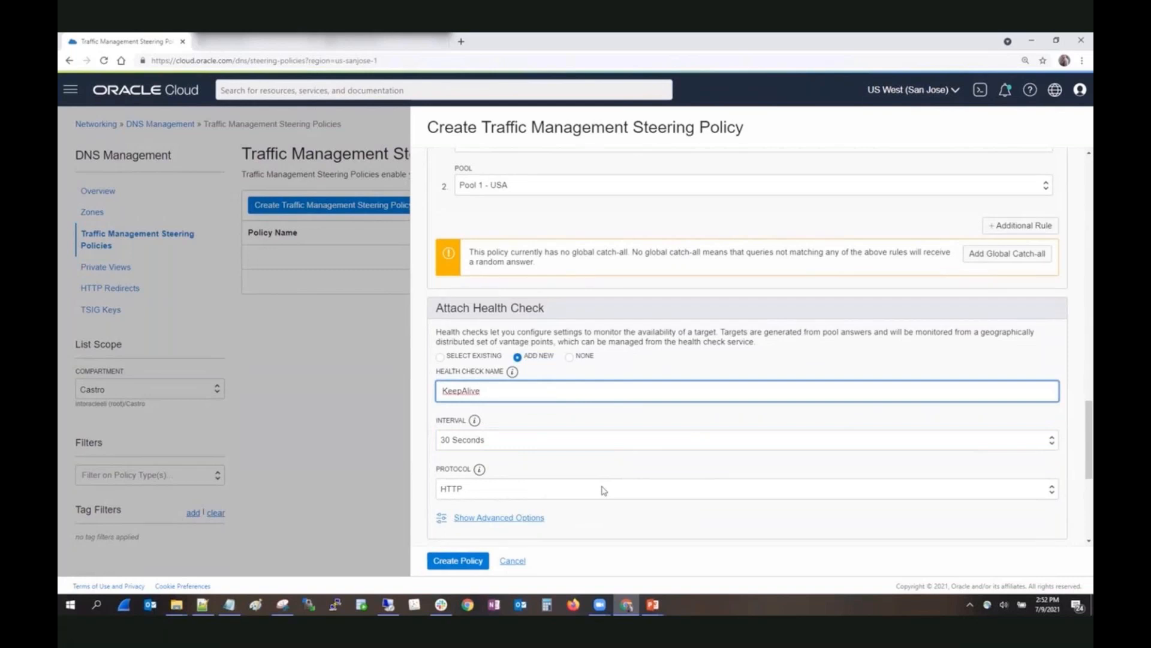
{"action": "scroll", "coordinate": [603, 489], "scroll_direction": "down", "scroll_amount": 1}
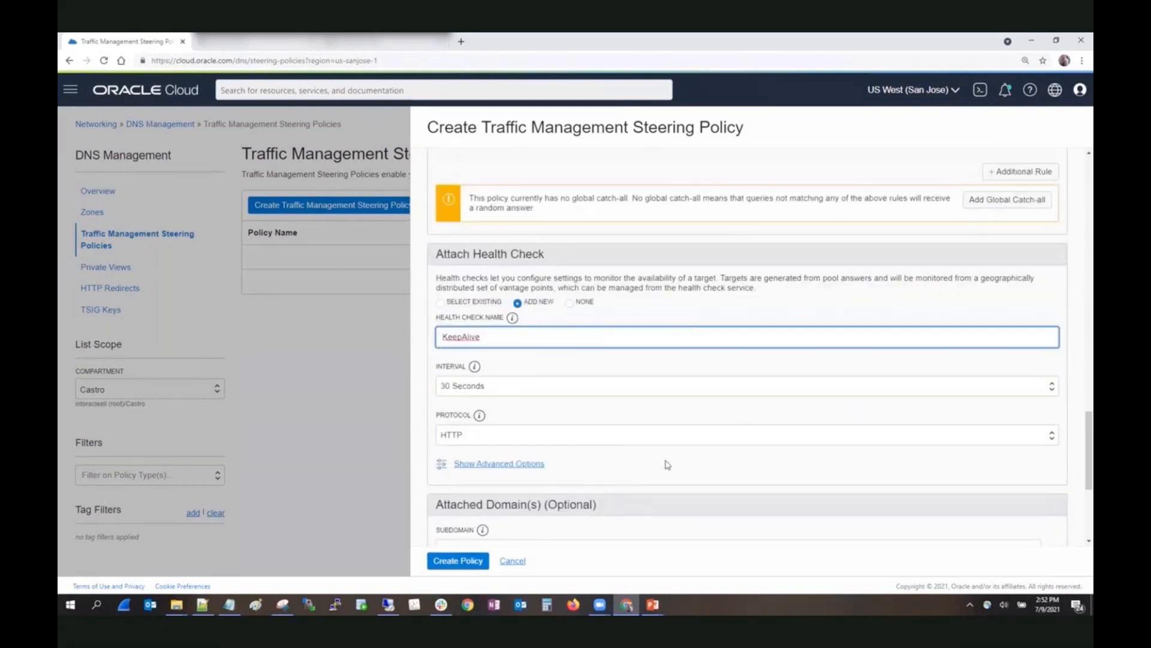
{"action": "scroll", "coordinate": [670, 464], "scroll_direction": "down", "scroll_amount": 1}
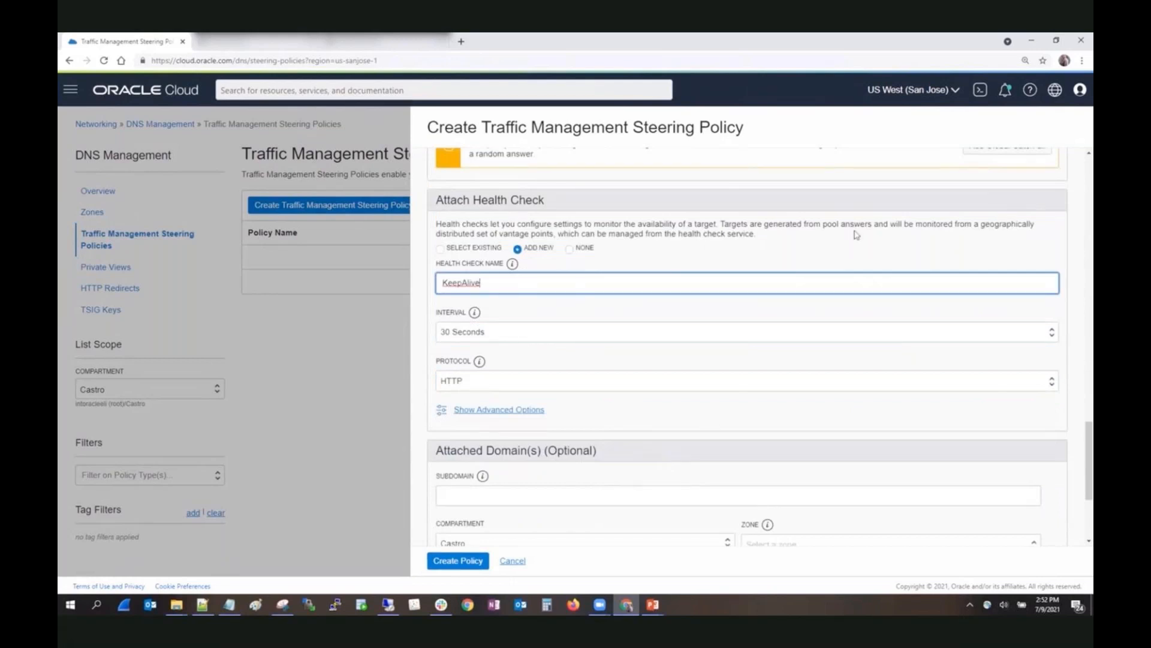
{"action": "scroll", "coordinate": [759, 412], "scroll_direction": "down", "scroll_amount": 1}
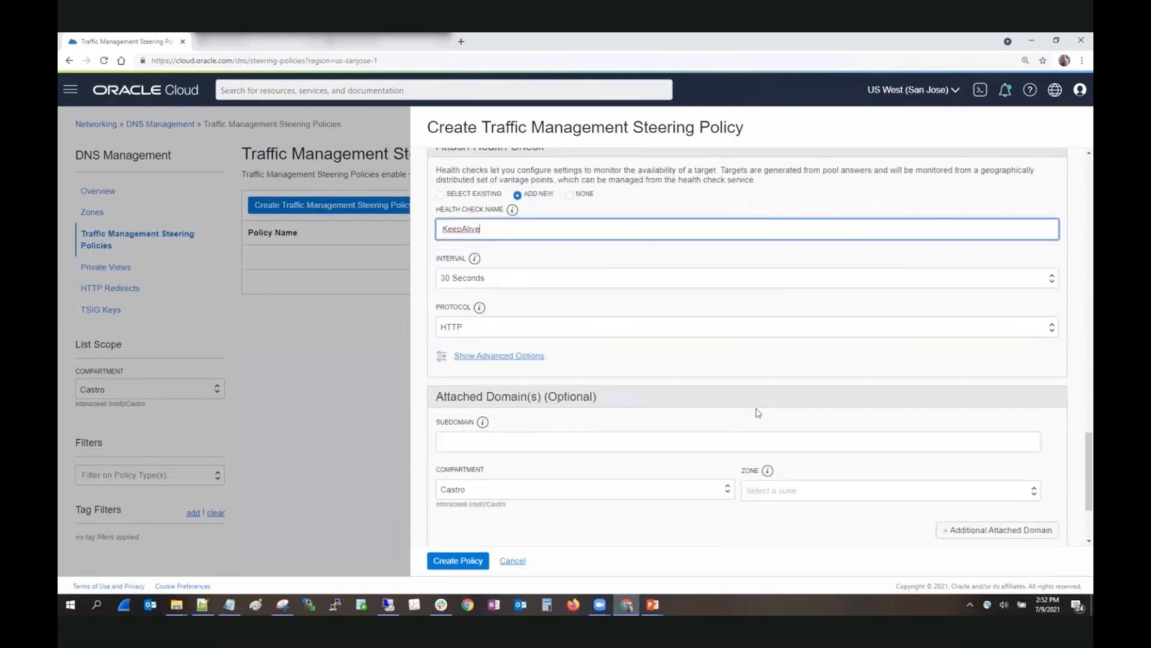
{"action": "scroll", "coordinate": [564, 442], "scroll_direction": "down", "scroll_amount": 1}
{"action": "left_click", "coordinate": [561, 441]}
{"action": "left_click", "coordinate": [576, 386]}
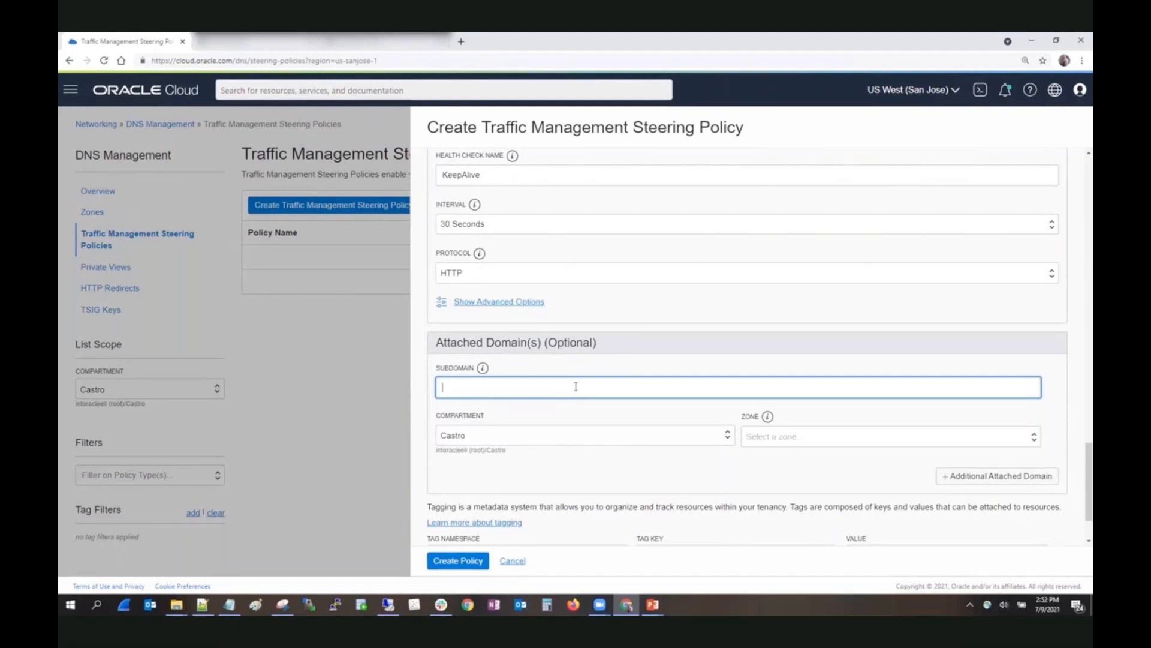
{"action": "type", "text": "world"}
{"action": "mouse_move", "coordinate": [483, 375]}
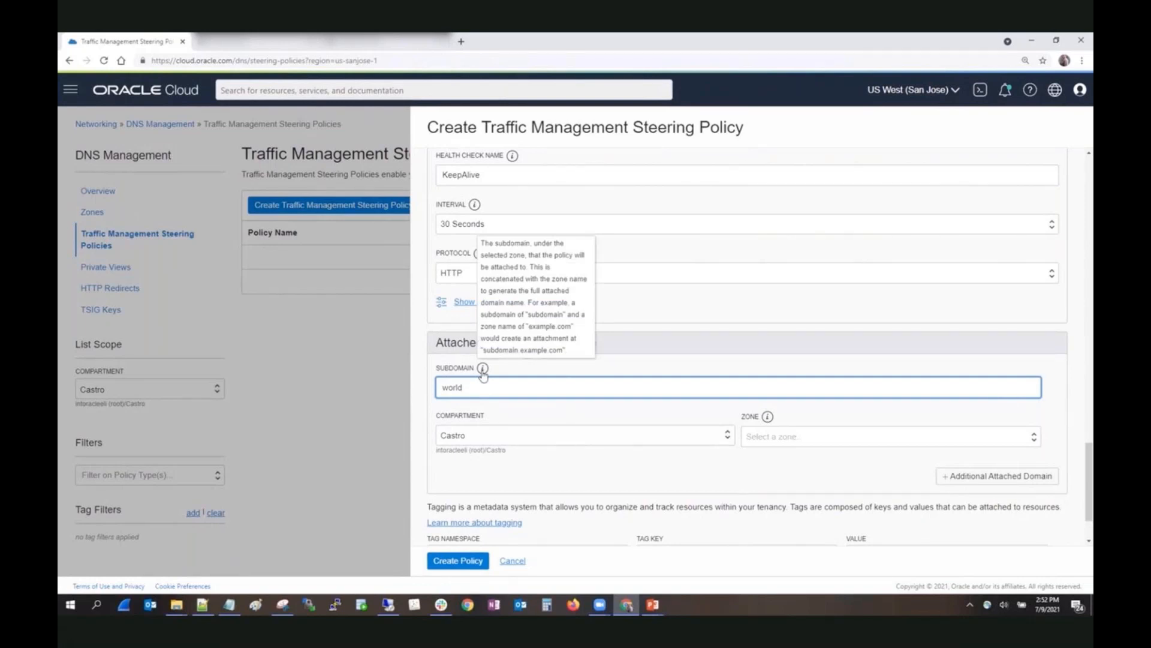
{"action": "left_click", "coordinate": [483, 372]}
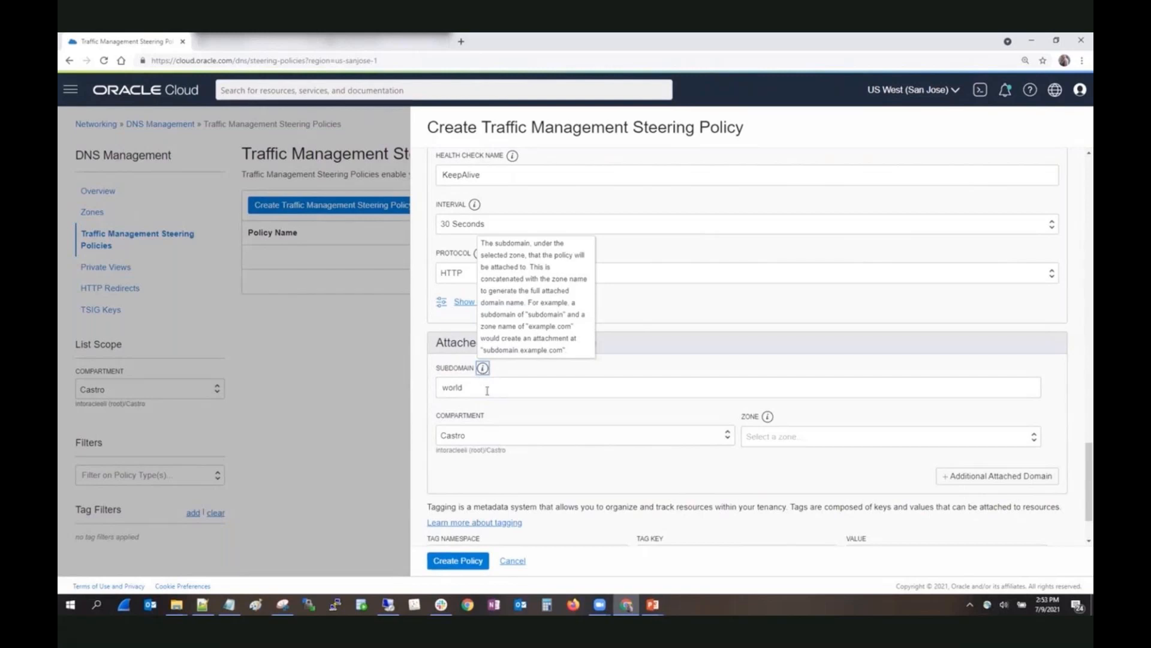
Set the attached domain's zone to ocicert.me and create the steering policy.
{"action": "left_click", "coordinate": [799, 439]}
{"action": "left_click", "coordinate": [800, 478]}
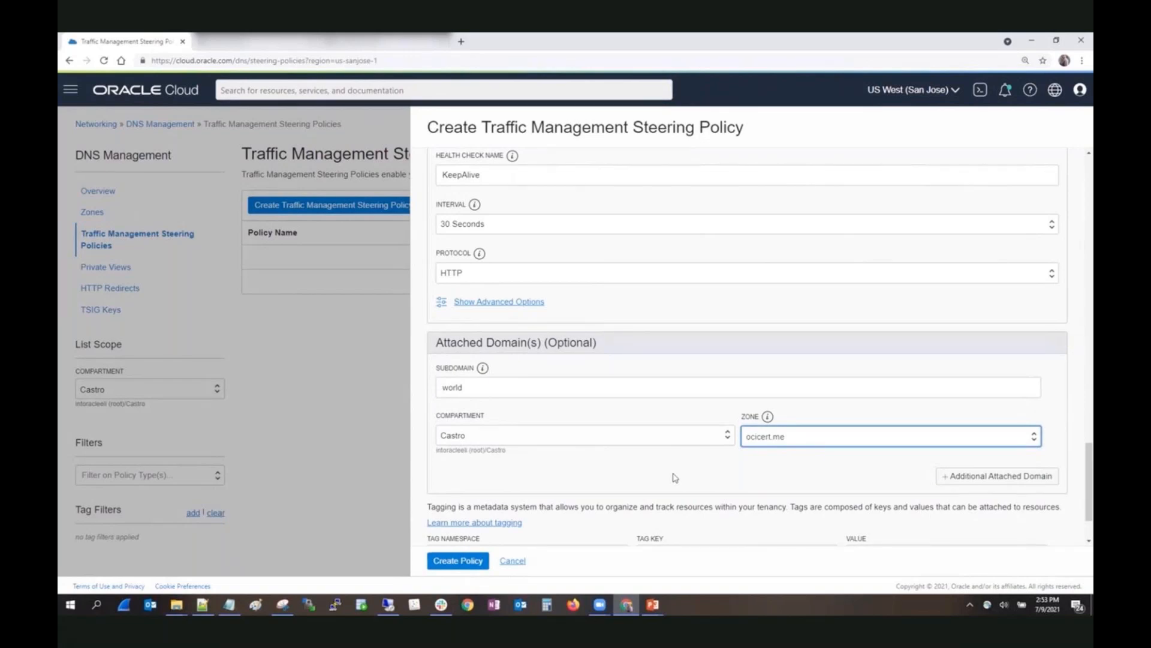
{"action": "scroll", "coordinate": [675, 478], "scroll_direction": "down", "scroll_amount": 1}
{"action": "left_click", "coordinate": [445, 563]}
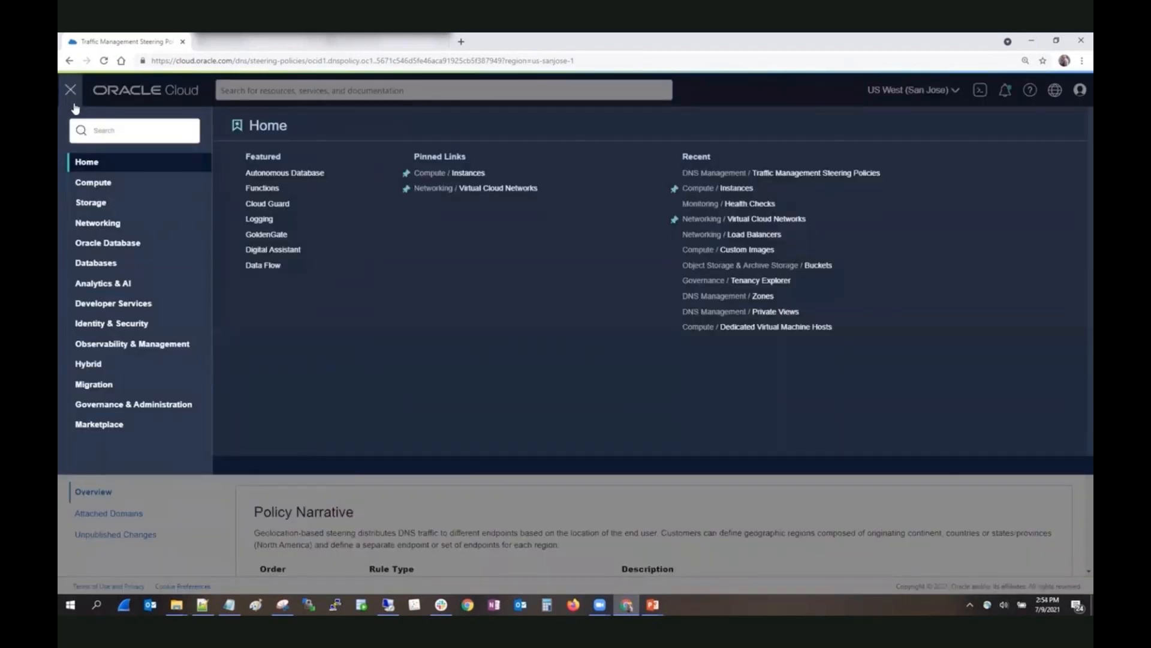
Open the list of health checks in the Monitoring service.
{"action": "left_click", "coordinate": [131, 324]}
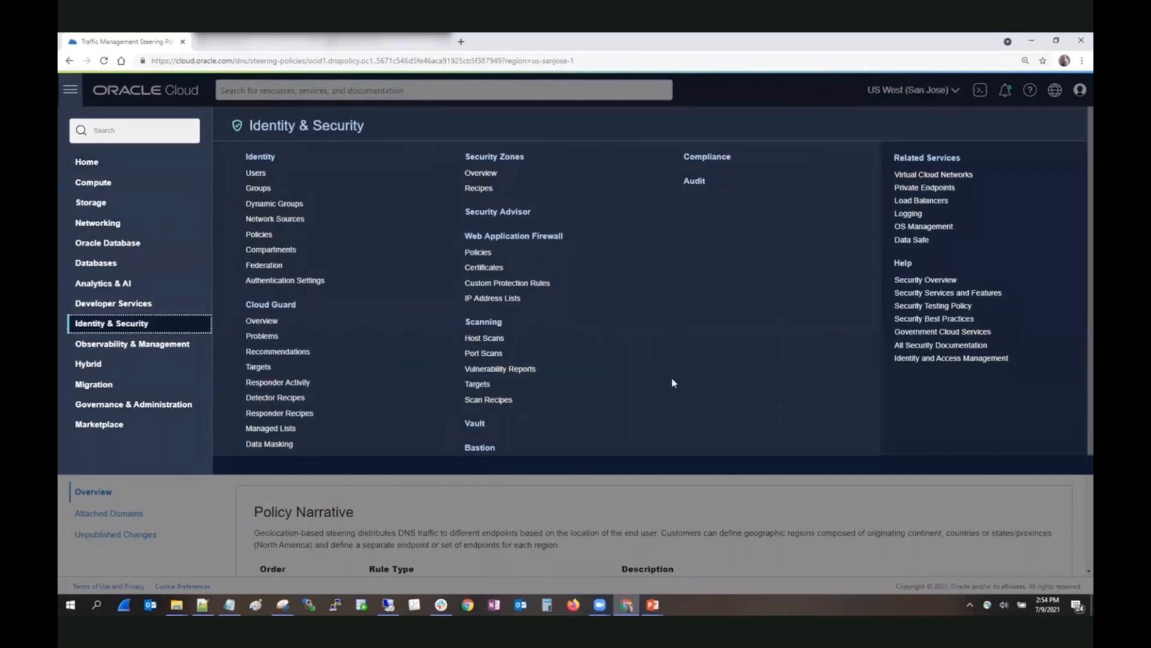
{"action": "left_click", "coordinate": [132, 346]}
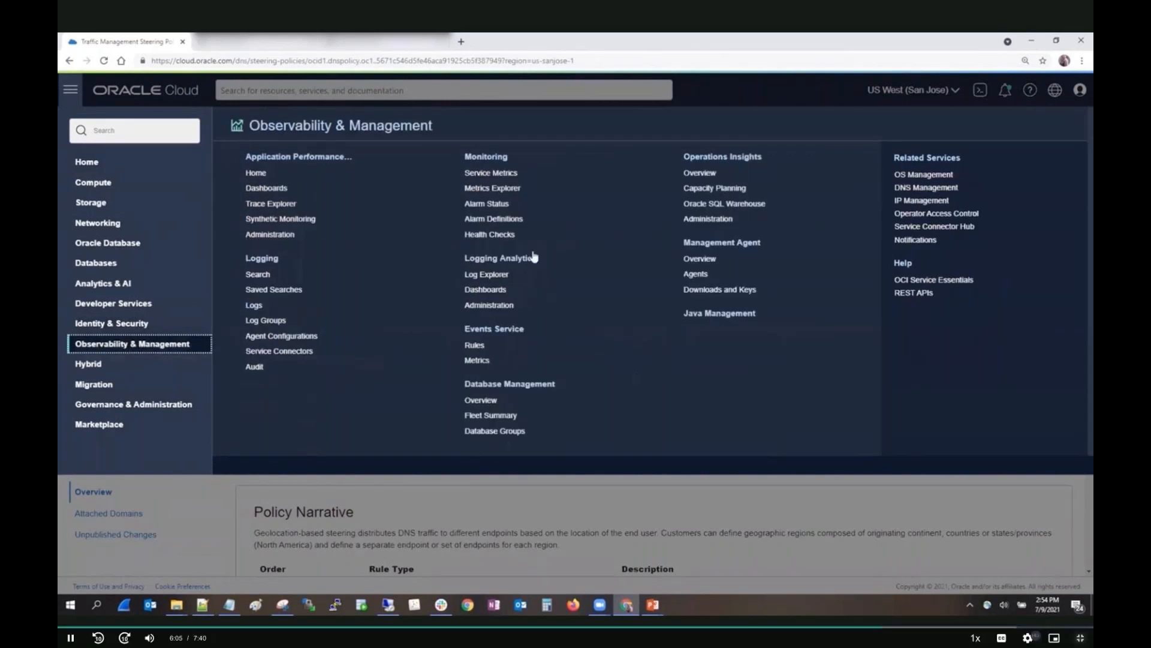
{"action": "left_click", "coordinate": [510, 234]}
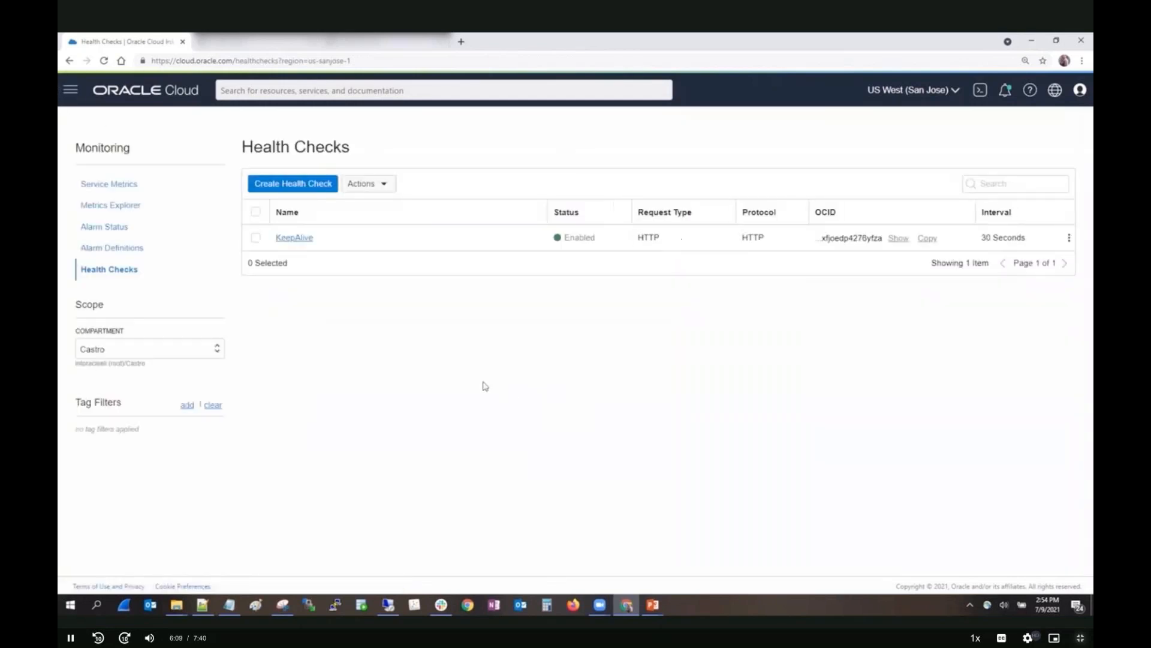
Load world.ocicert.me in a new browser tab to test the policy from the local machine.
{"action": "left_click", "coordinate": [462, 42]}
{"action": "left_click", "coordinate": [460, 57]}
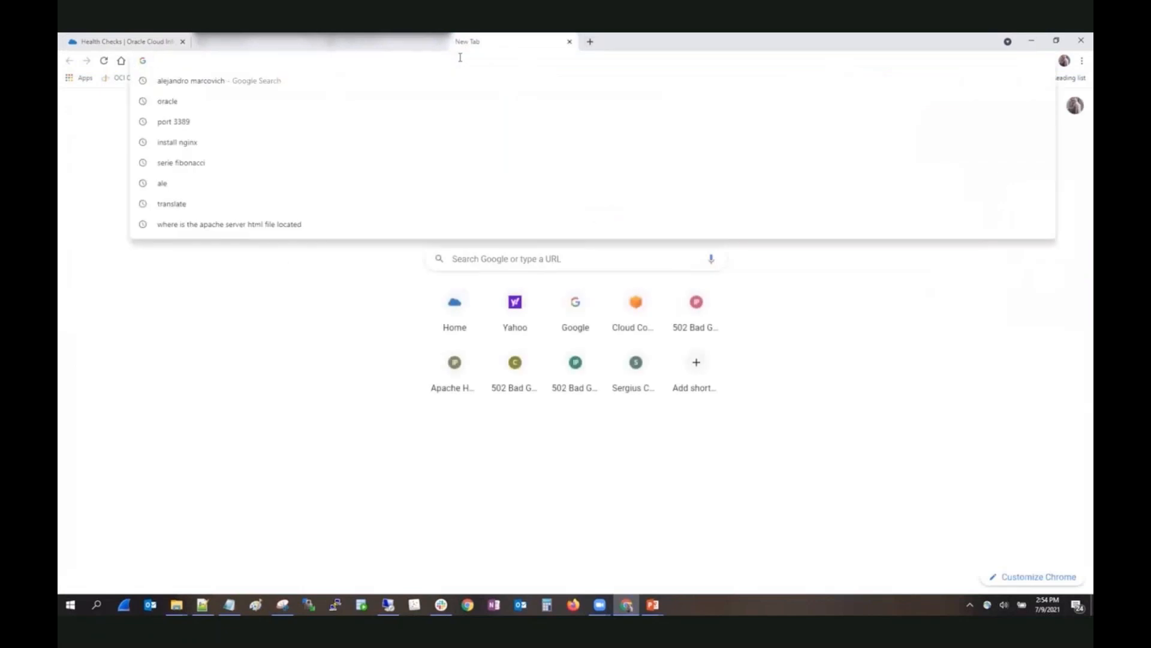
{"action": "type", "text": "w"}
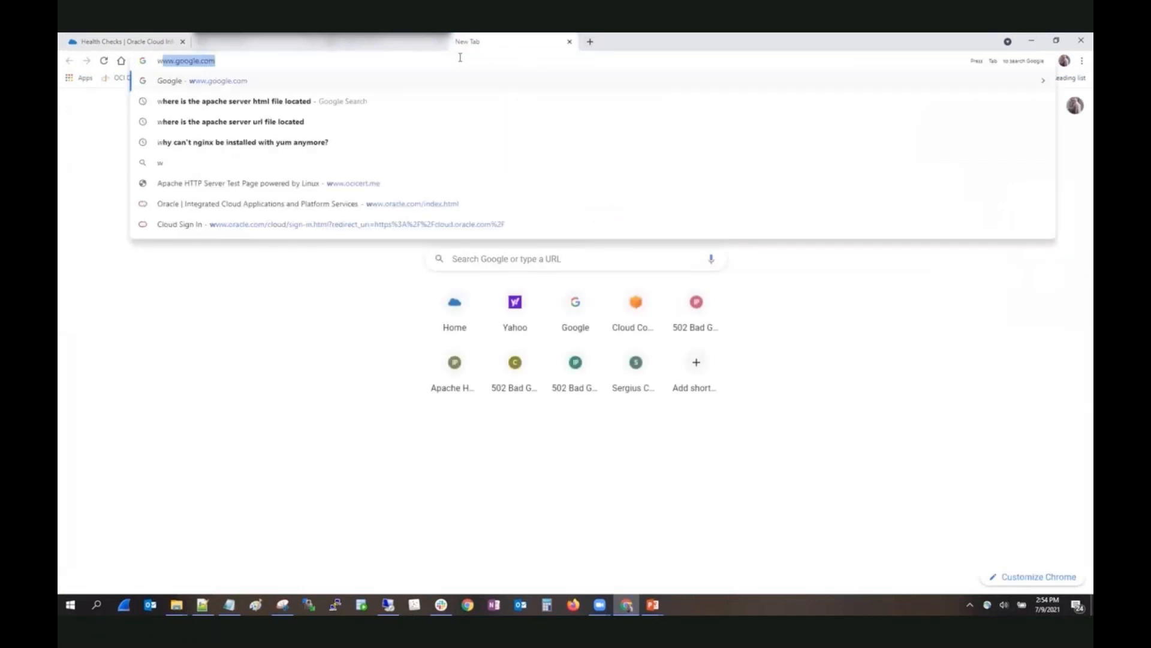
{"action": "type", "text": "orld.oci"}
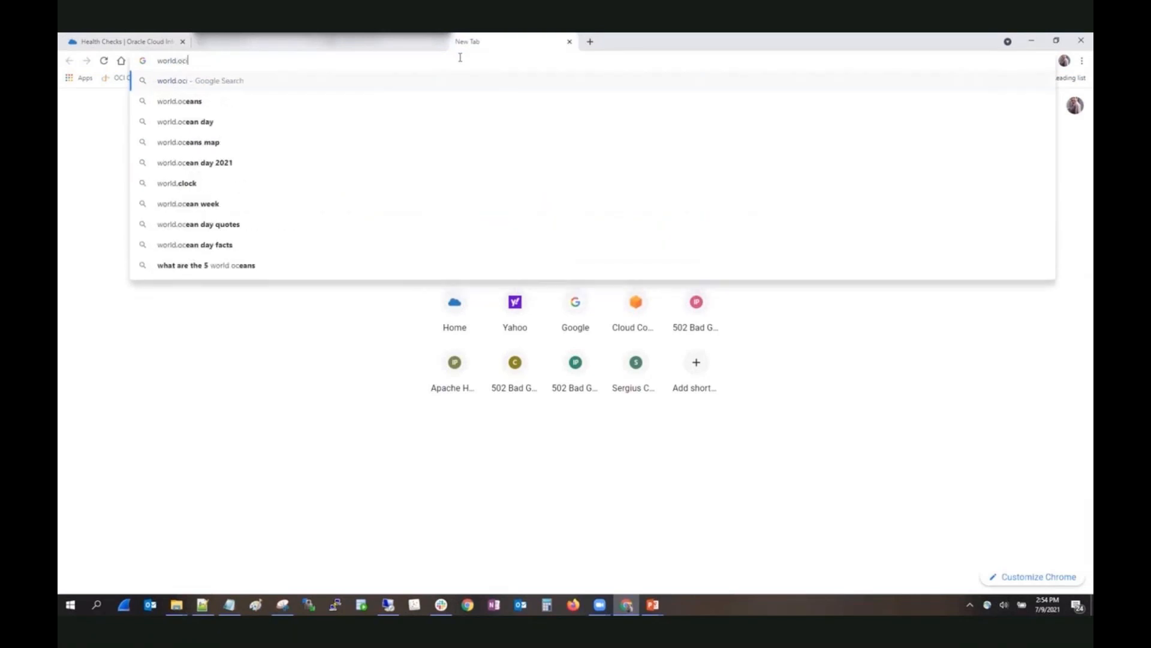
{"action": "type", "text": "cert"}
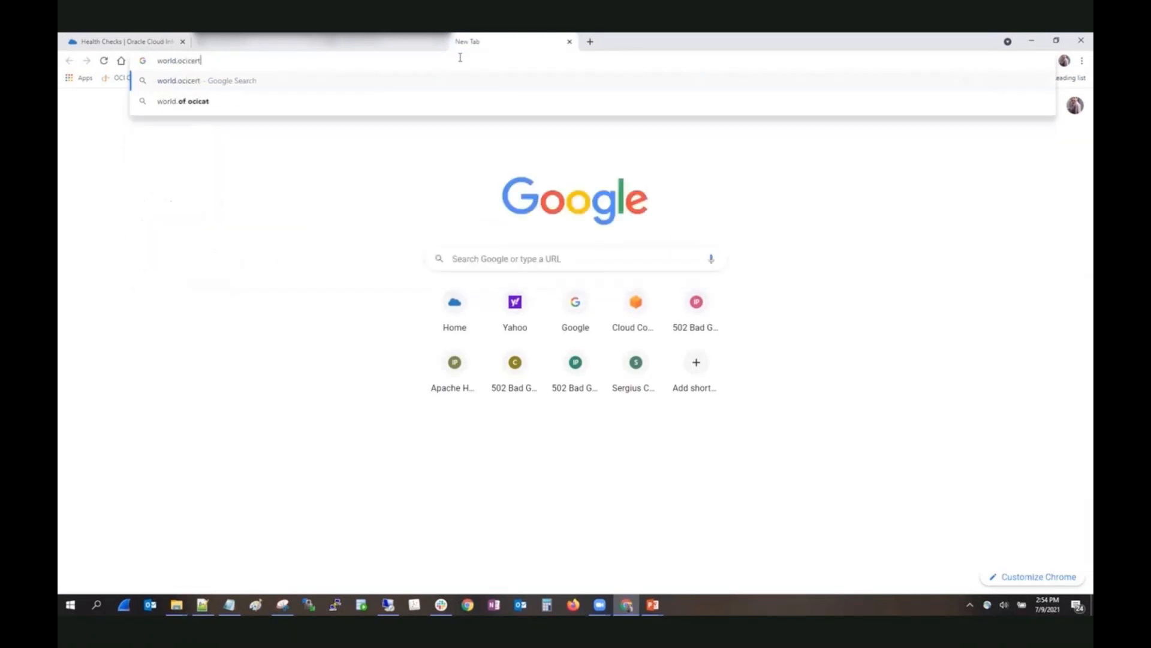
{"action": "type", "text": ".me"}
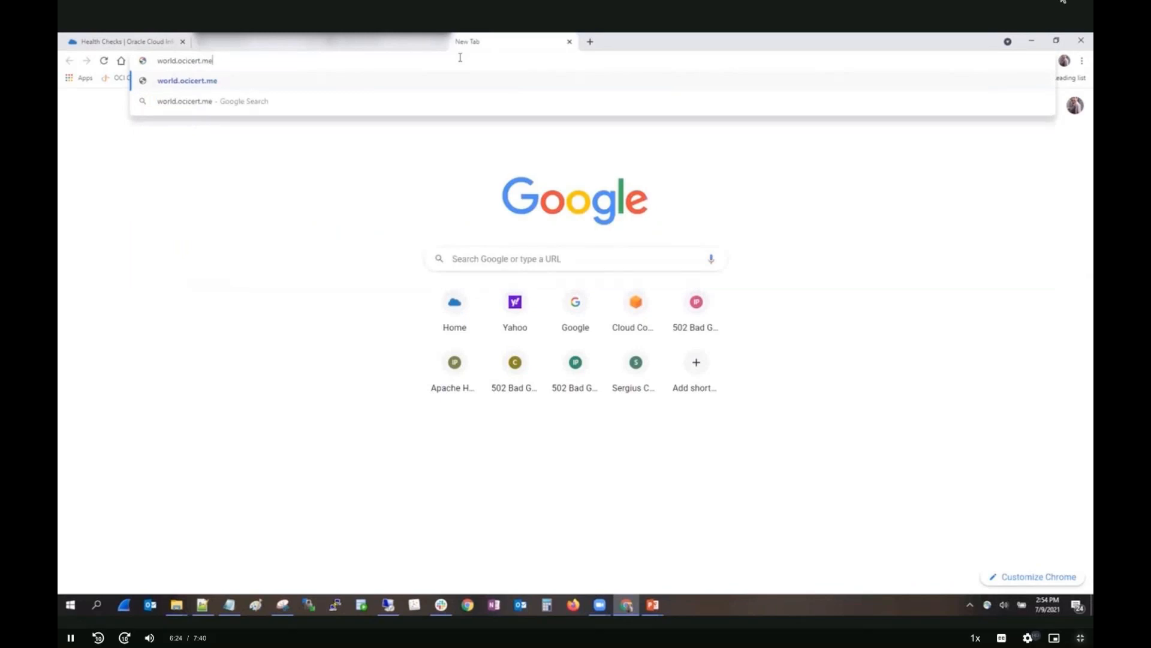
{"action": "key", "text": "Return"}
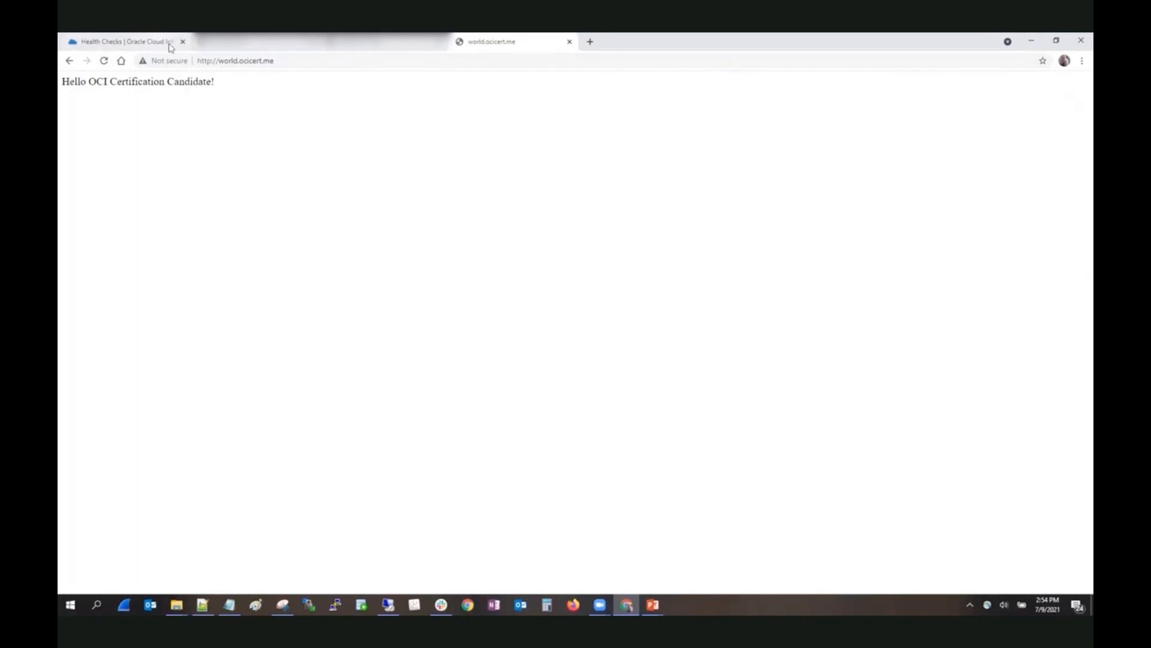
Return to the Oracle Cloud console and list the compute instances in the Germany Central (Frankfurt) region.
{"action": "left_click", "coordinate": [142, 43]}
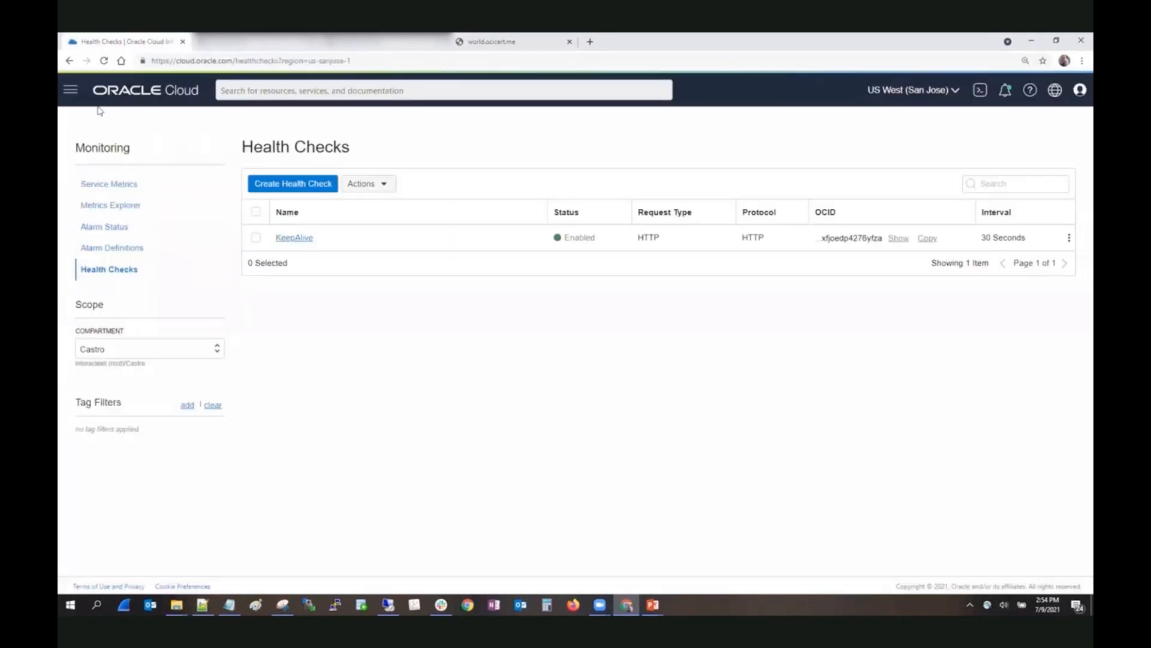
{"action": "left_click", "coordinate": [65, 92]}
{"action": "left_click", "coordinate": [90, 182]}
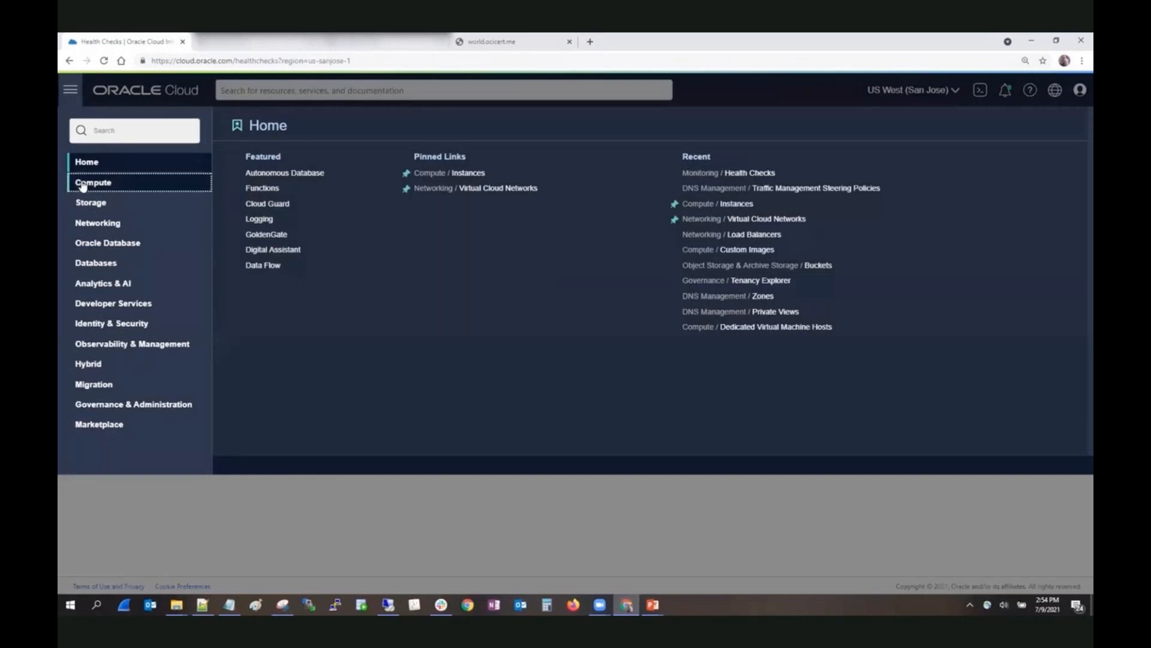
{"action": "left_click", "coordinate": [262, 173]}
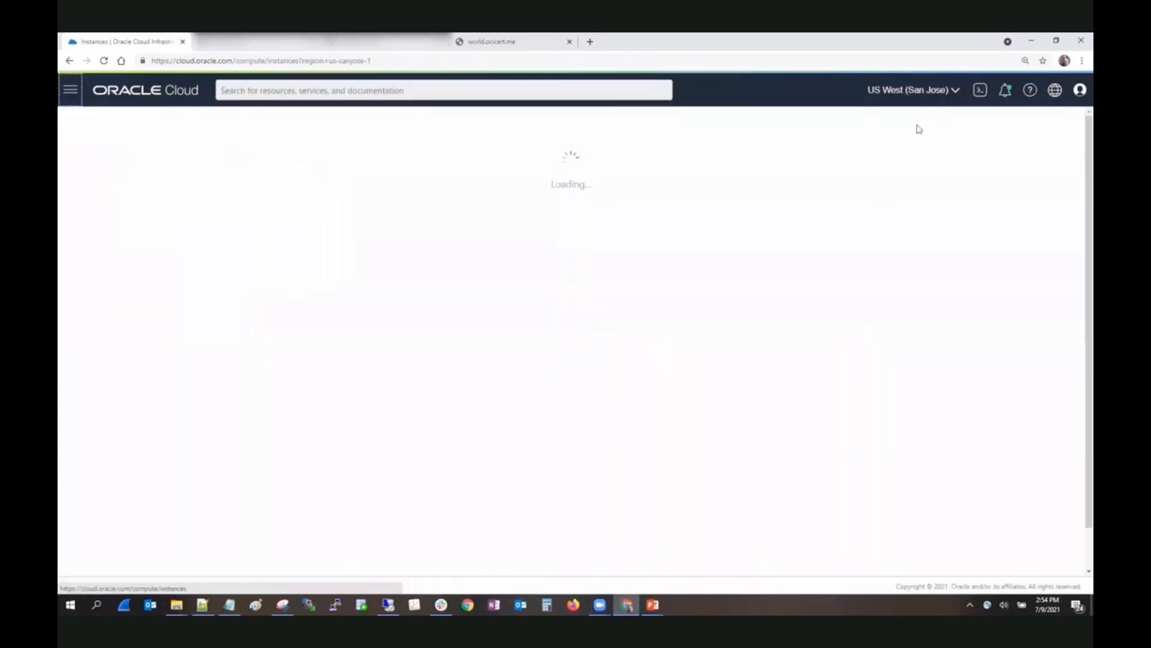
{"action": "left_click", "coordinate": [955, 93]}
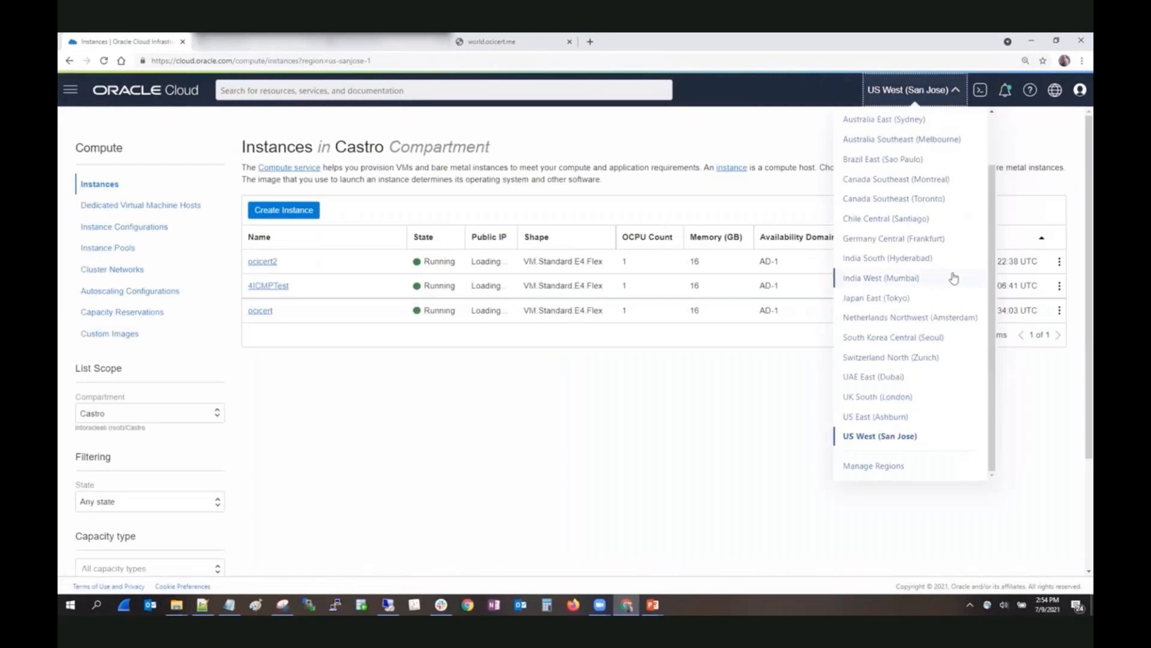
{"action": "left_click", "coordinate": [926, 238]}
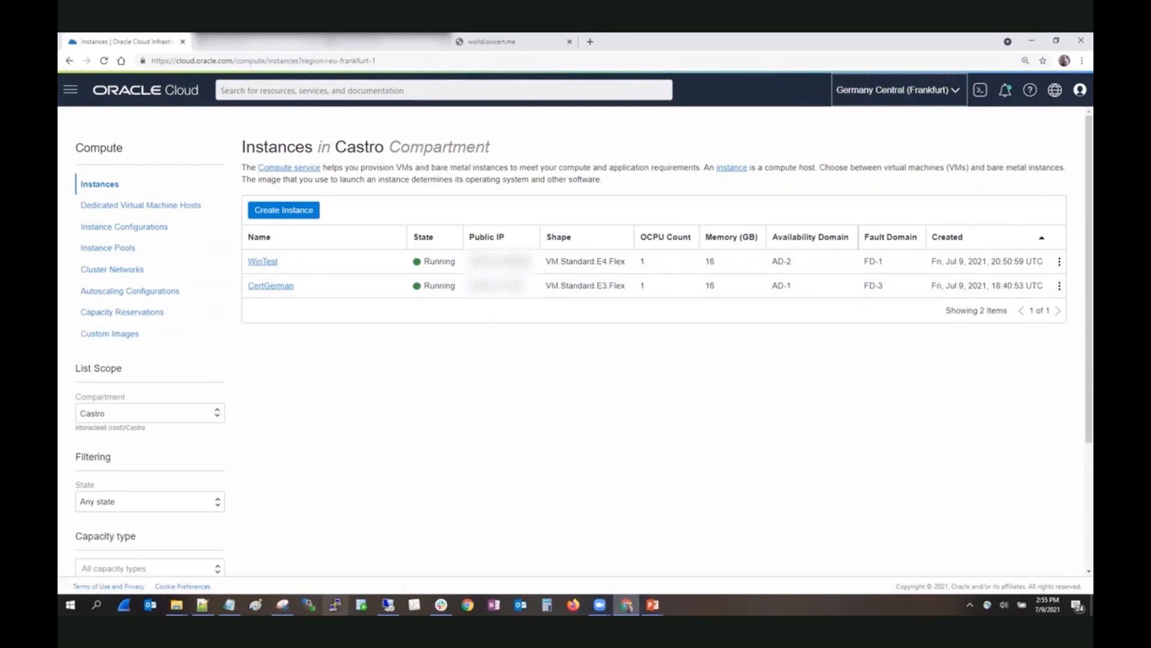
Switch to the remote Windows desktop session and maximize its Internet Explorer window.
{"action": "left_click", "coordinate": [389, 605]}
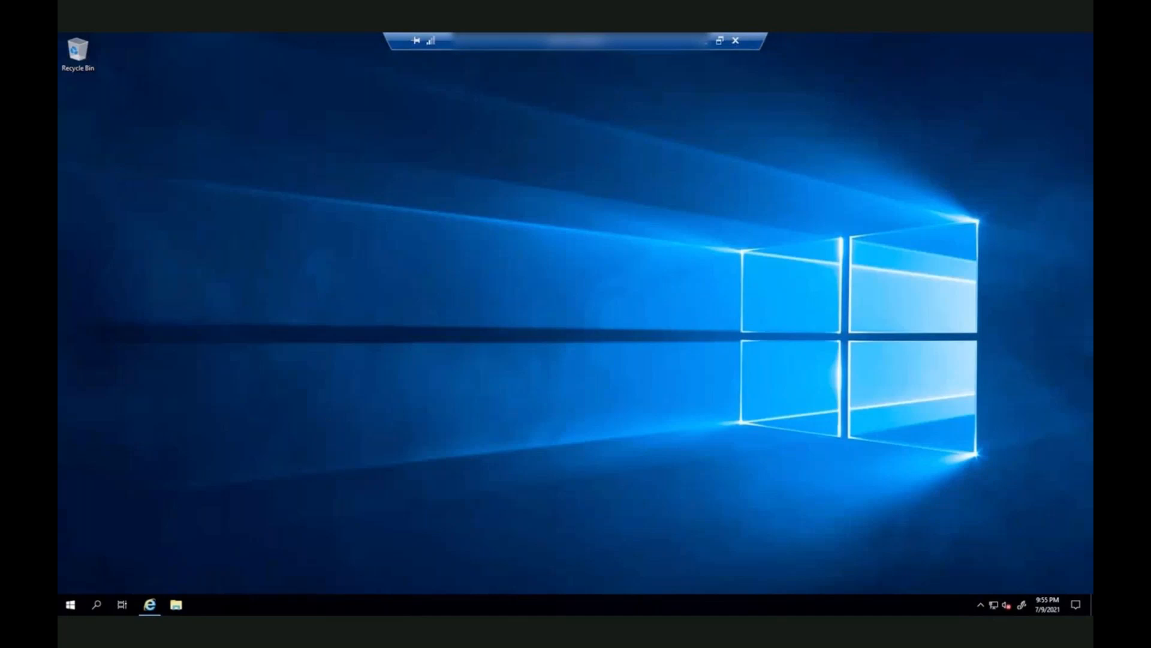
{"action": "left_click", "coordinate": [150, 604]}
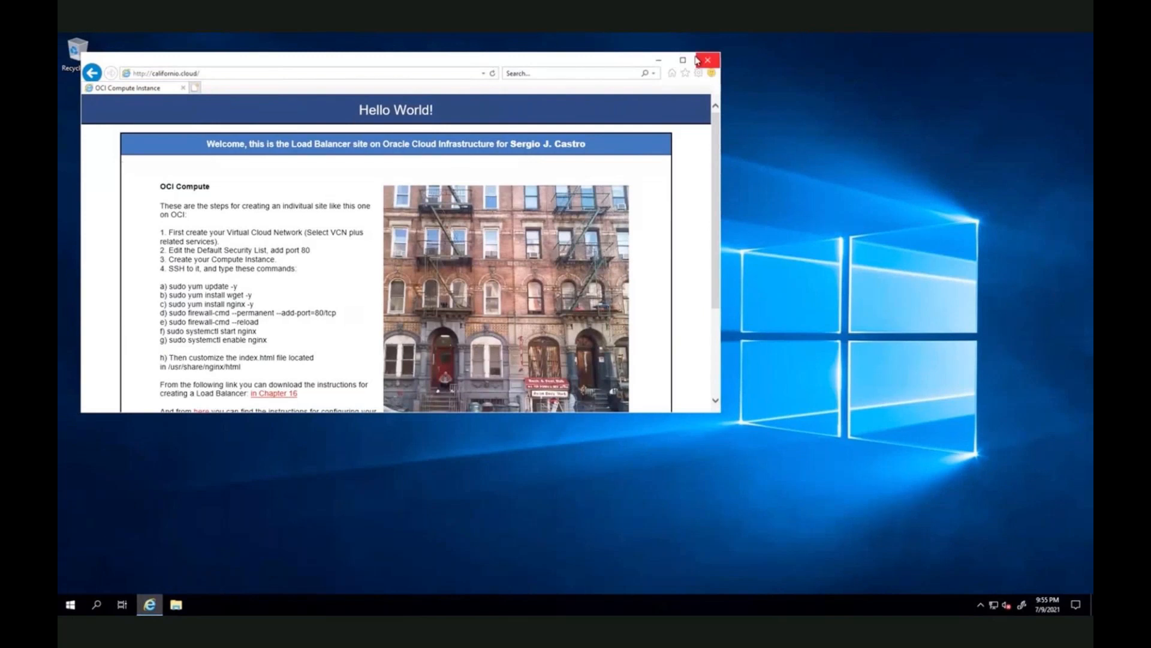
{"action": "double_click", "coordinate": [267, 60]}
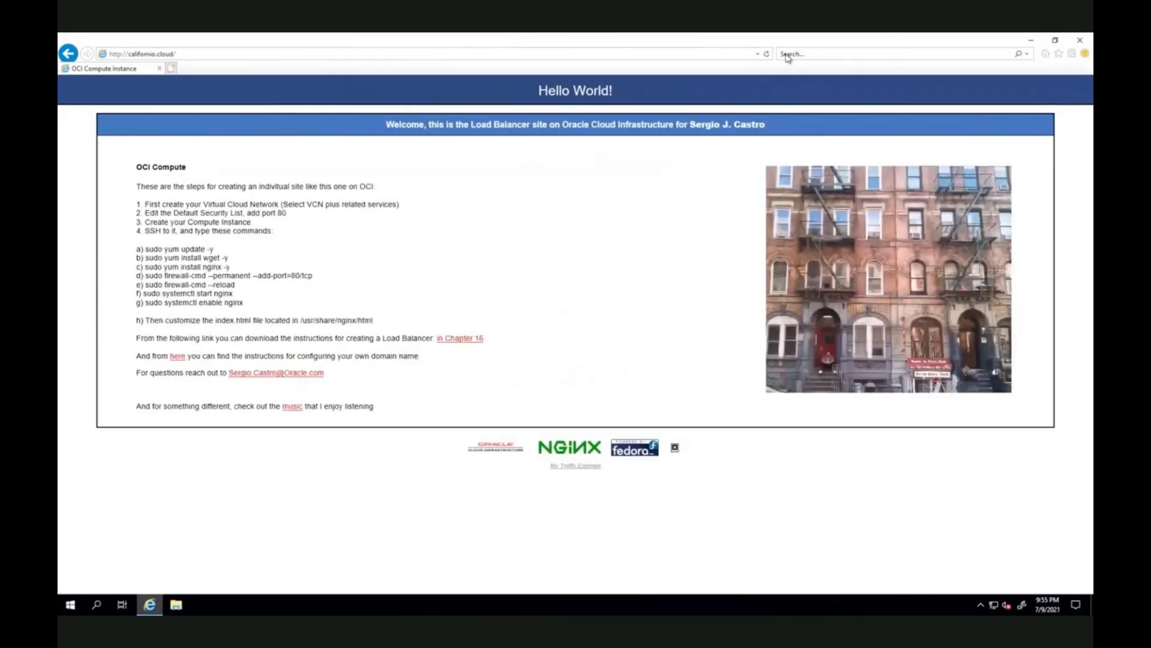
Load world.ocicert.me in a new Internet Explorer tab on the remote machine, agreeing to leave the secure connection.
{"action": "left_click", "coordinate": [172, 68]}
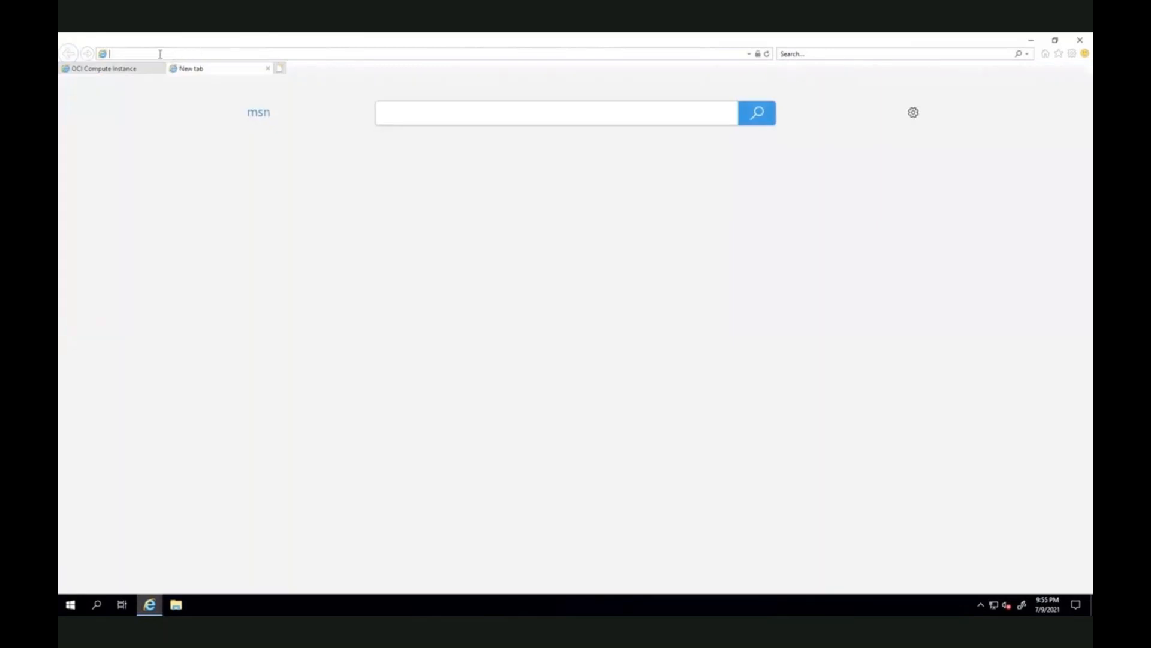
{"action": "type", "text": "wo"}
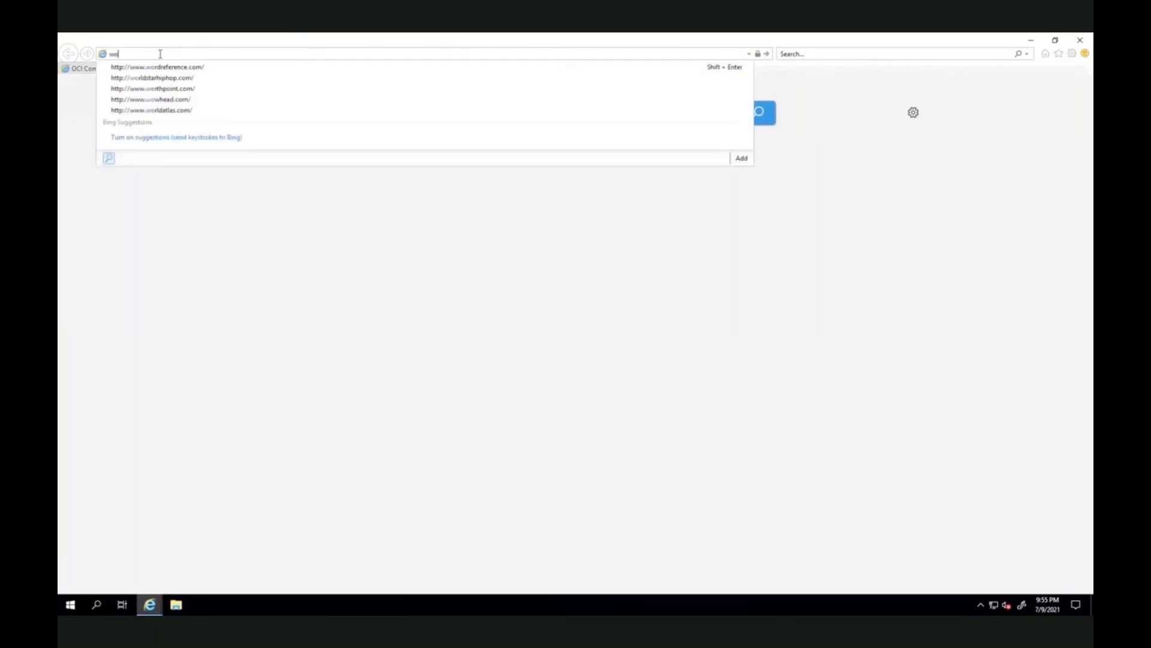
{"action": "type", "text": "rld.ocicert.me"}
{"action": "key", "text": "Return"}
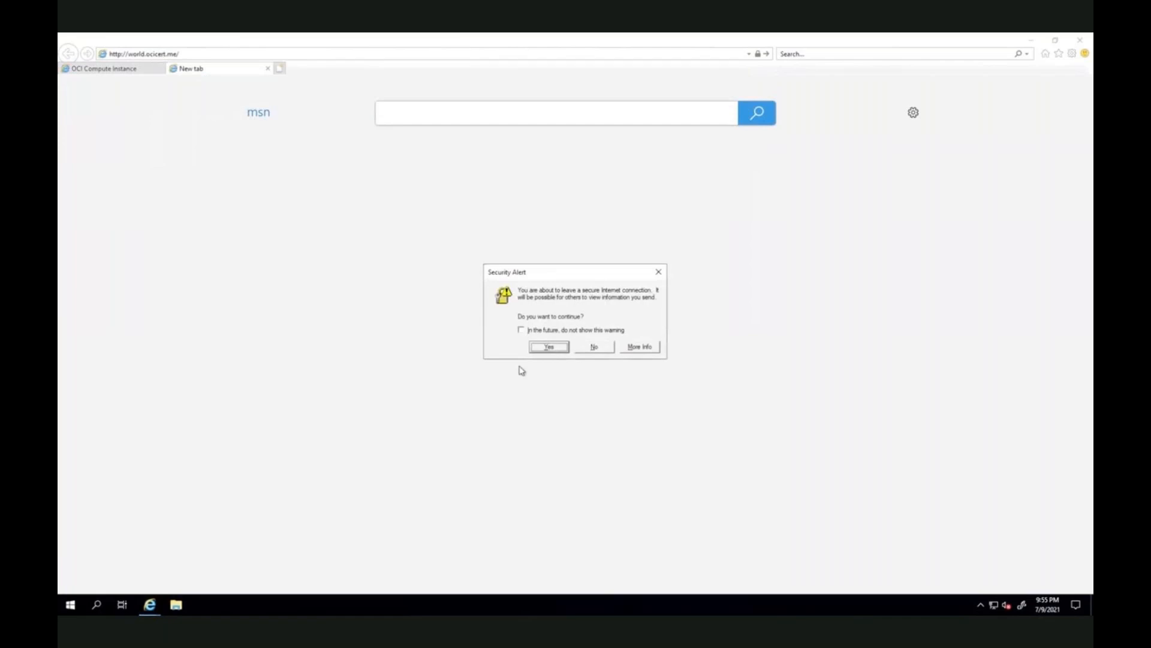
{"action": "left_click", "coordinate": [549, 346]}
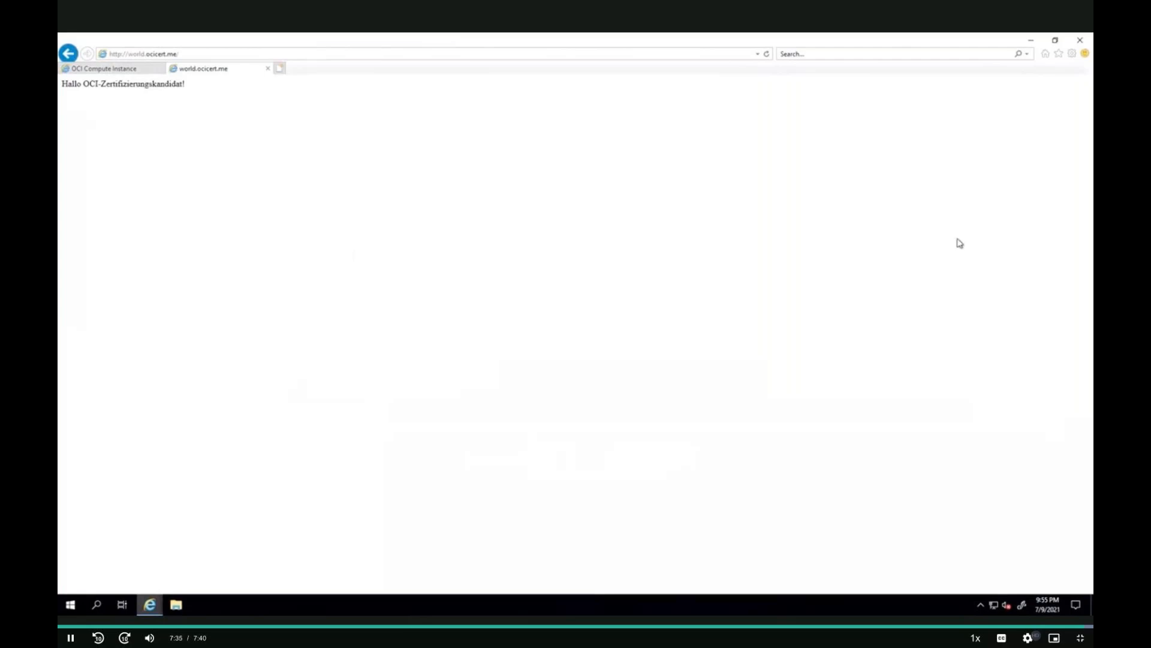
{"action": "key", "text": "Escape"}
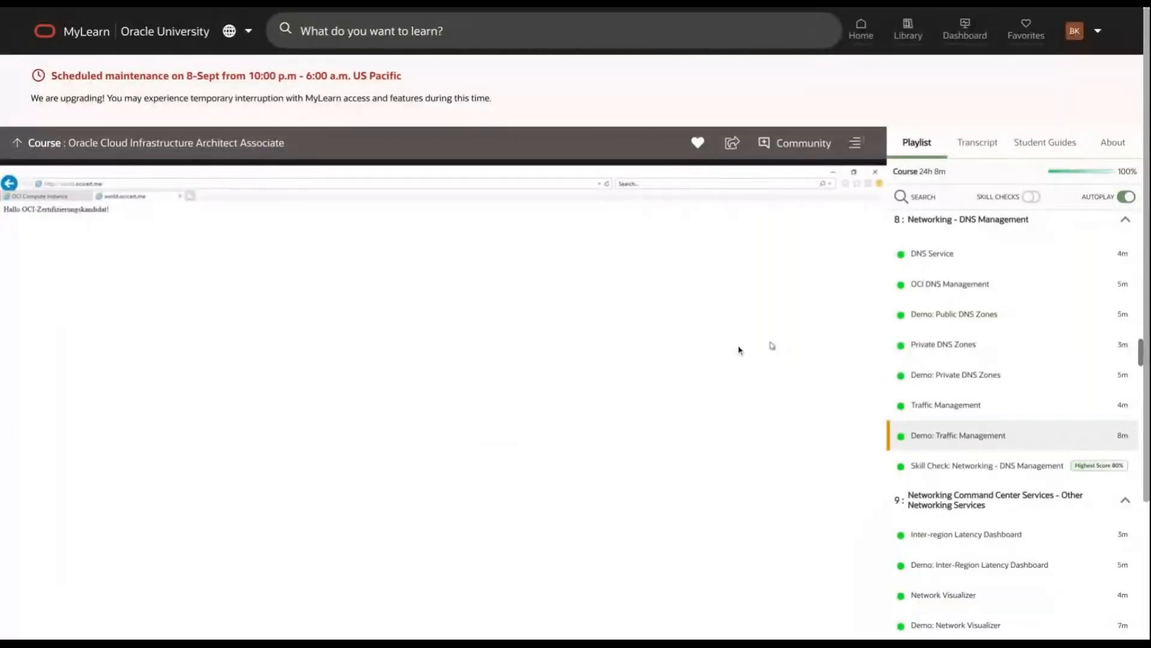
{"action": "scroll", "coordinate": [739, 350], "scroll_direction": "down", "scroll_amount": 2}
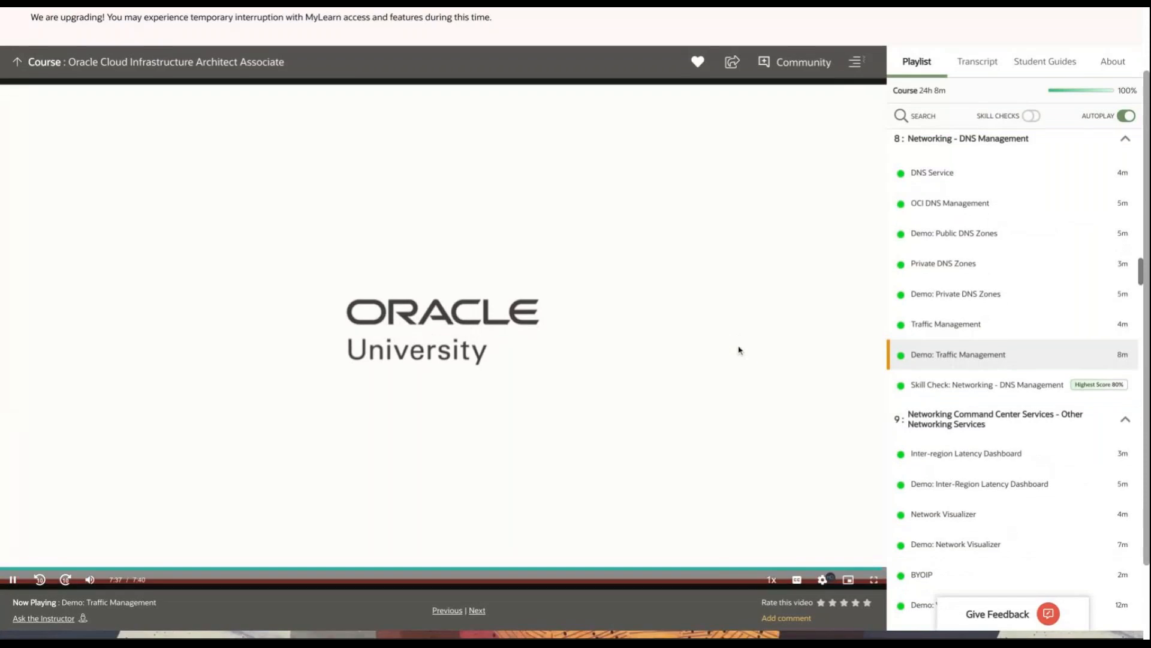